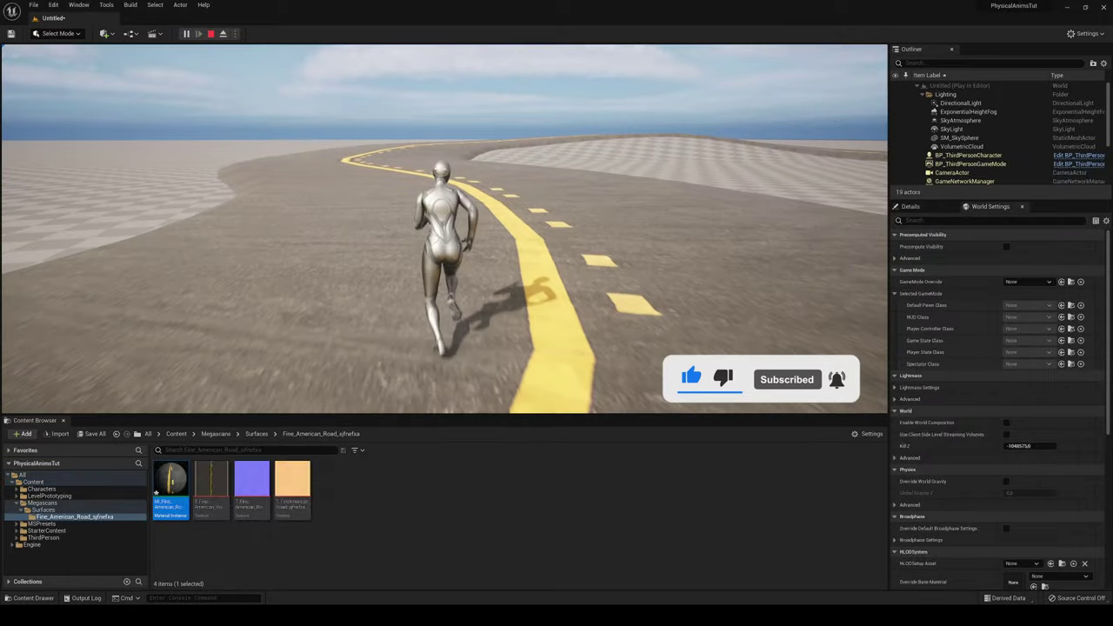
Step: Run the character along the curved road in the play session and make it jump
key("a")
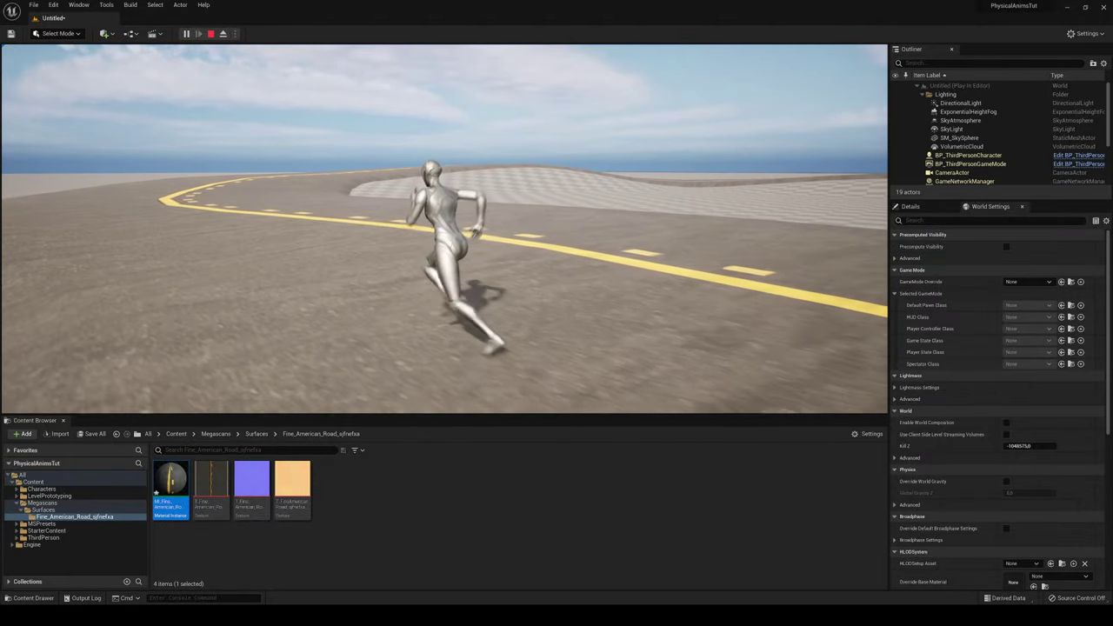
key("w")
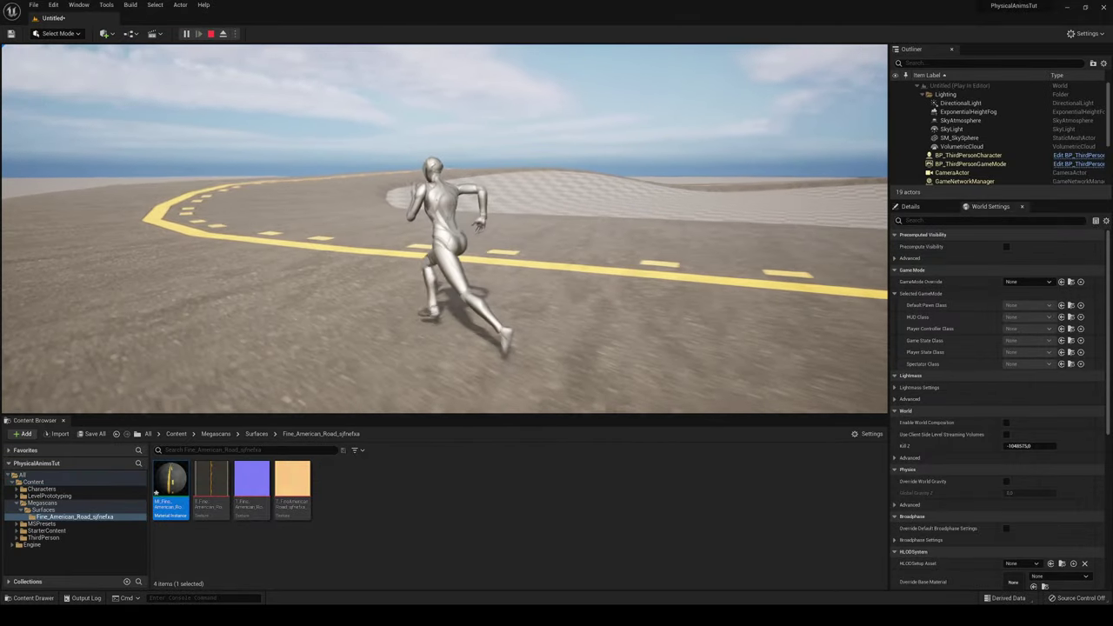
key("space")
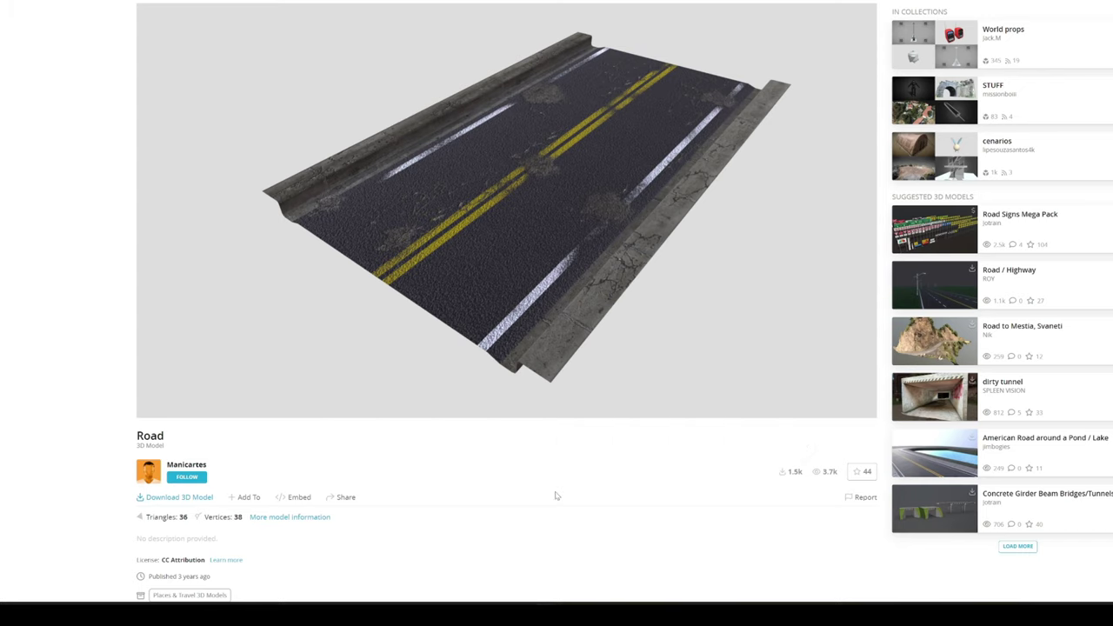
Step: Download the Road 3D model and open the source folder inside the extracted road folder
left_click(177, 498)
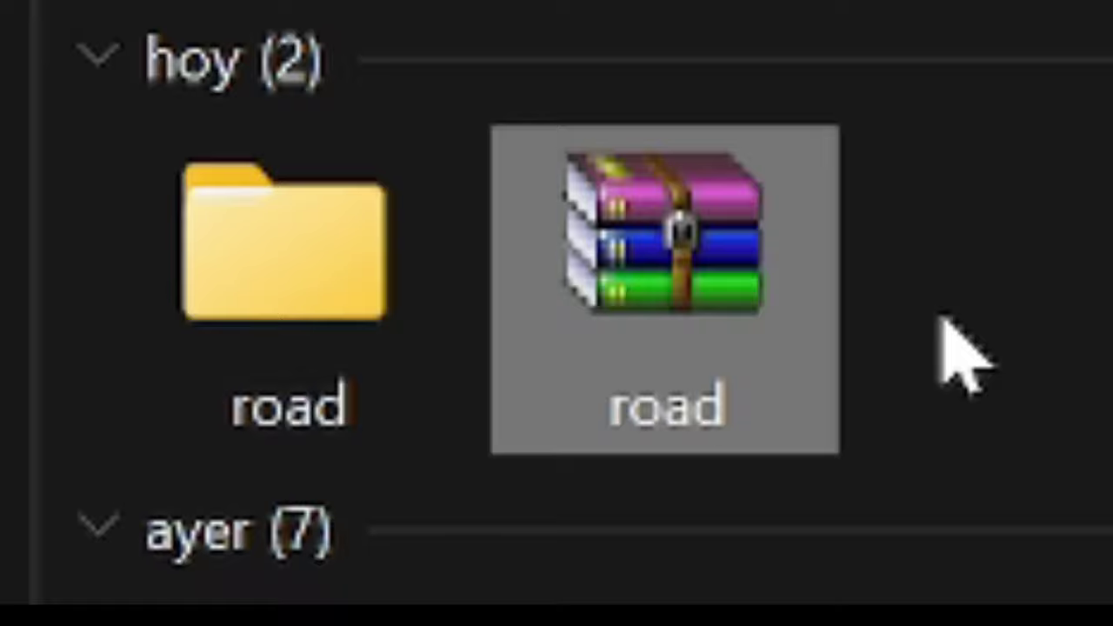
left_click(408, 356)
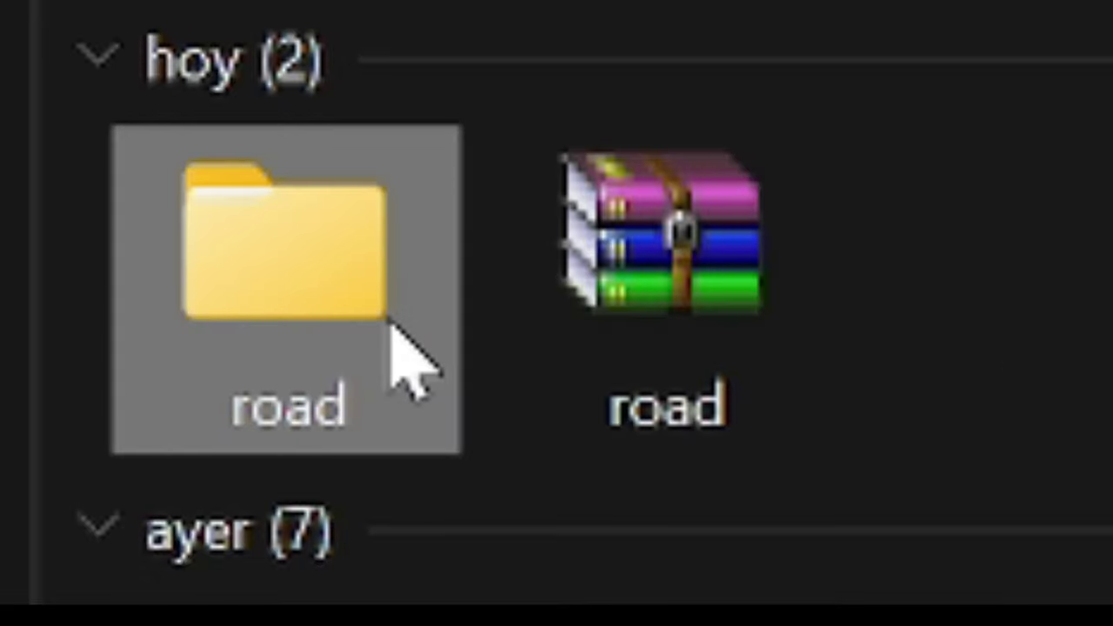
double_click(408, 356)
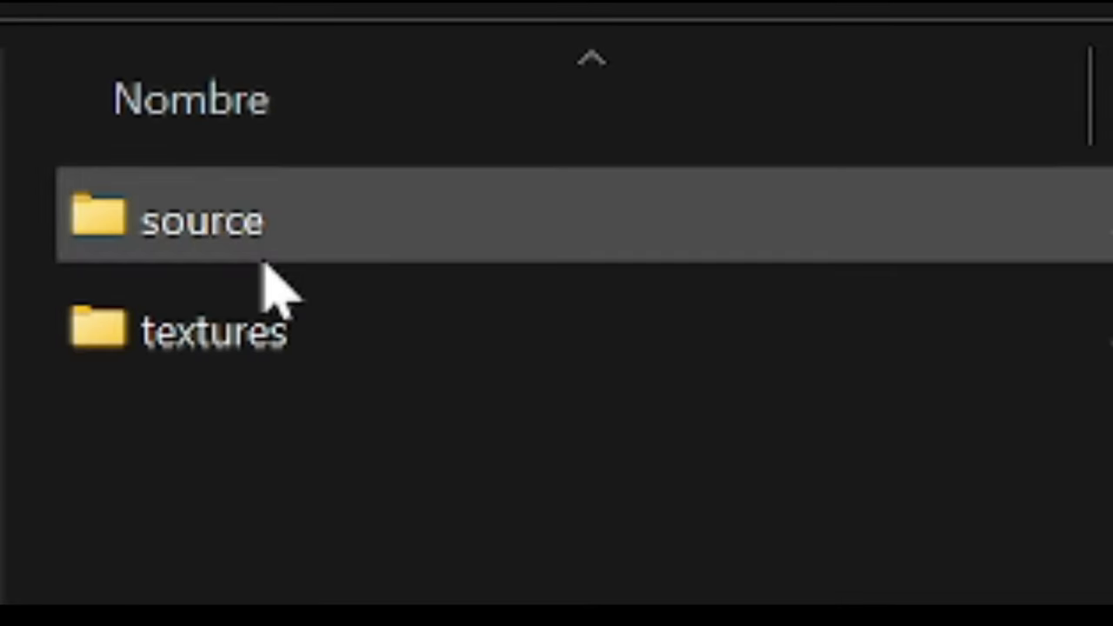
double_click(264, 259)
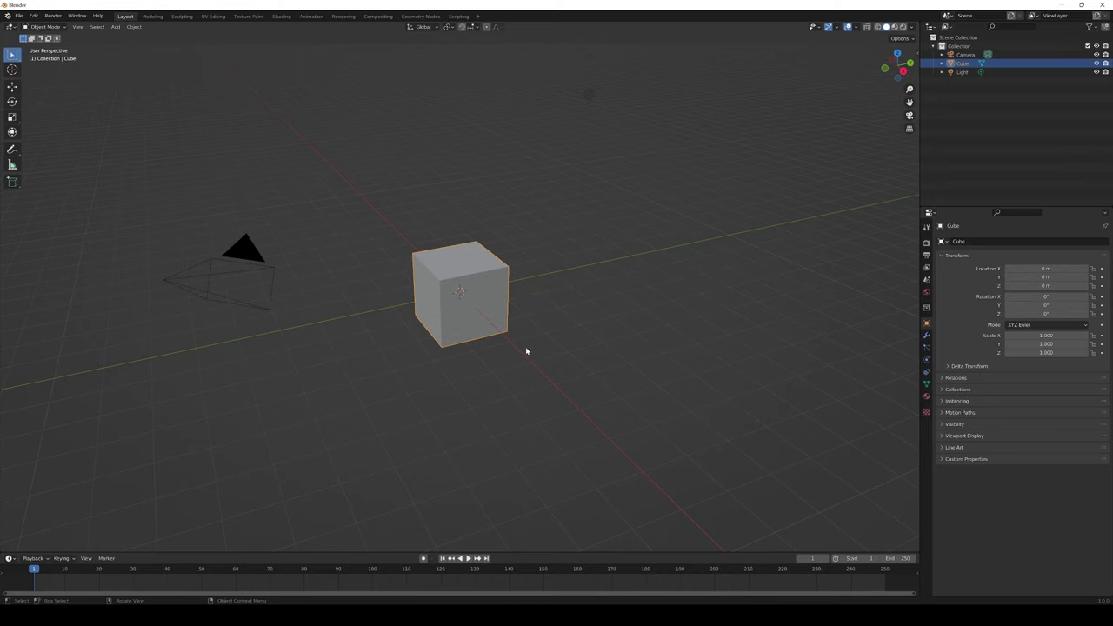
Step: In Blender, delete the default cube, camera and light from the scene
left_click(231, 131)
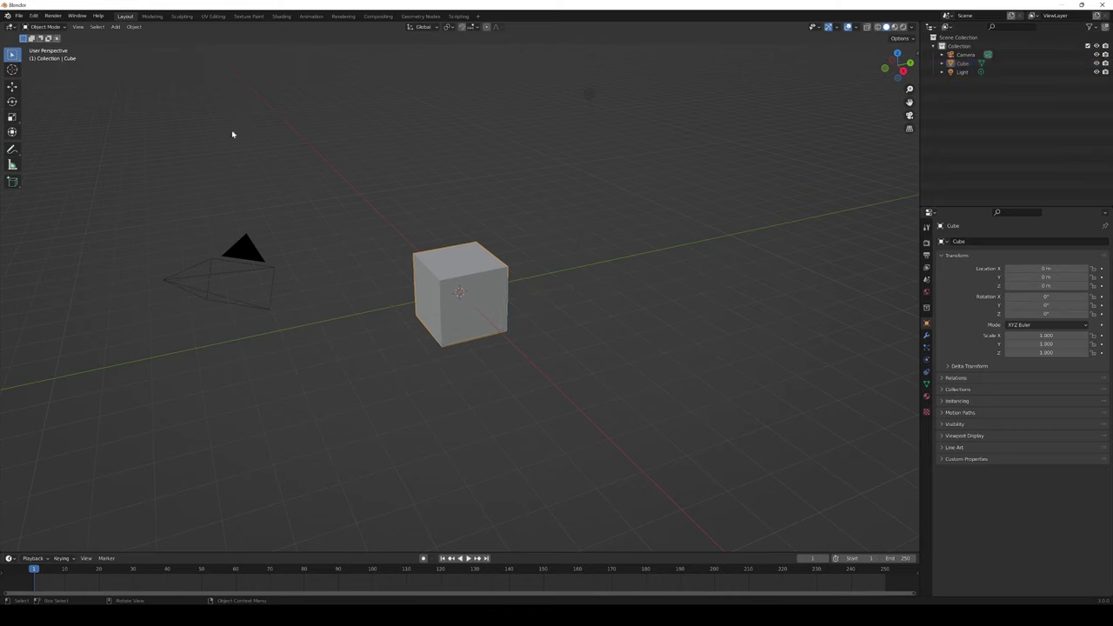
left_click_drag(212, 110, 668, 306)
key("Delete")
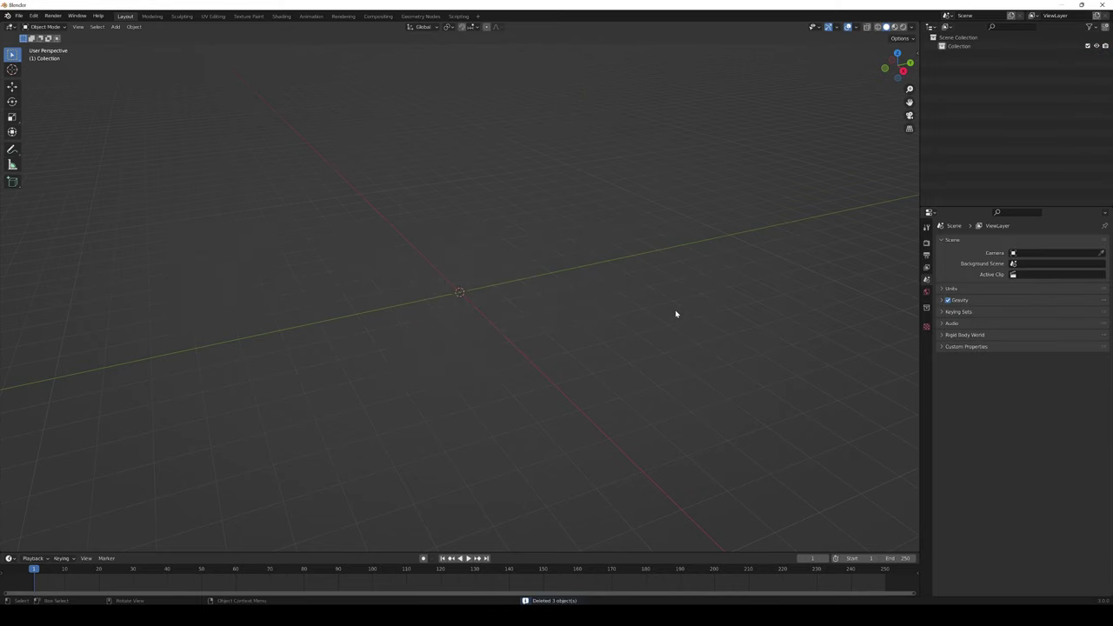
Step: Import the road FBX file from the downloaded source folder into the empty scene
left_click(18, 16)
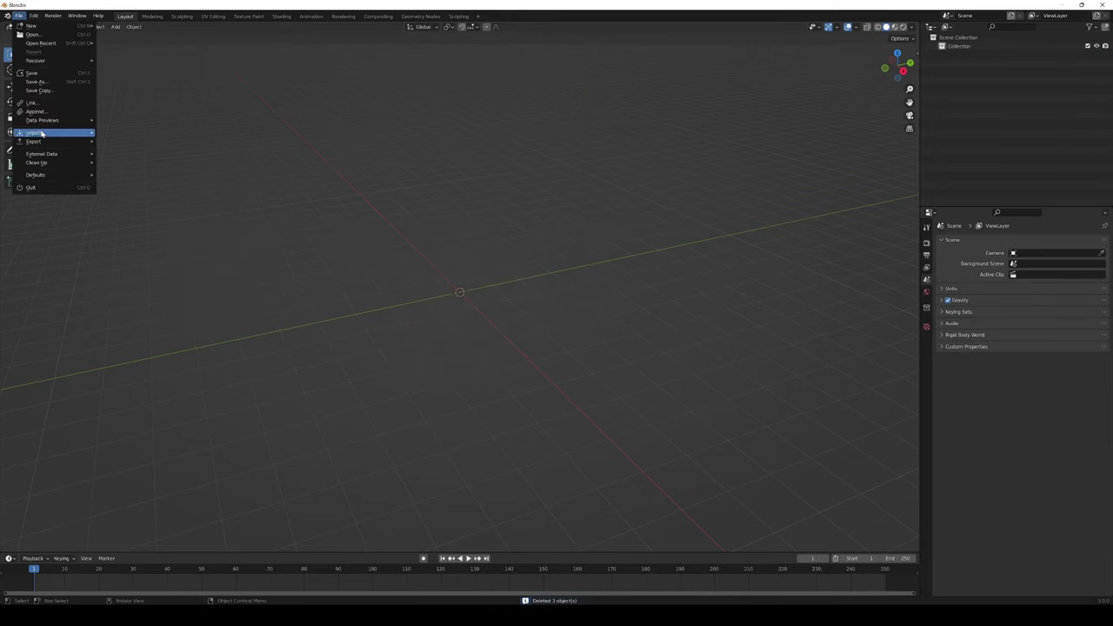
mouse_move(42, 133)
left_click(130, 204)
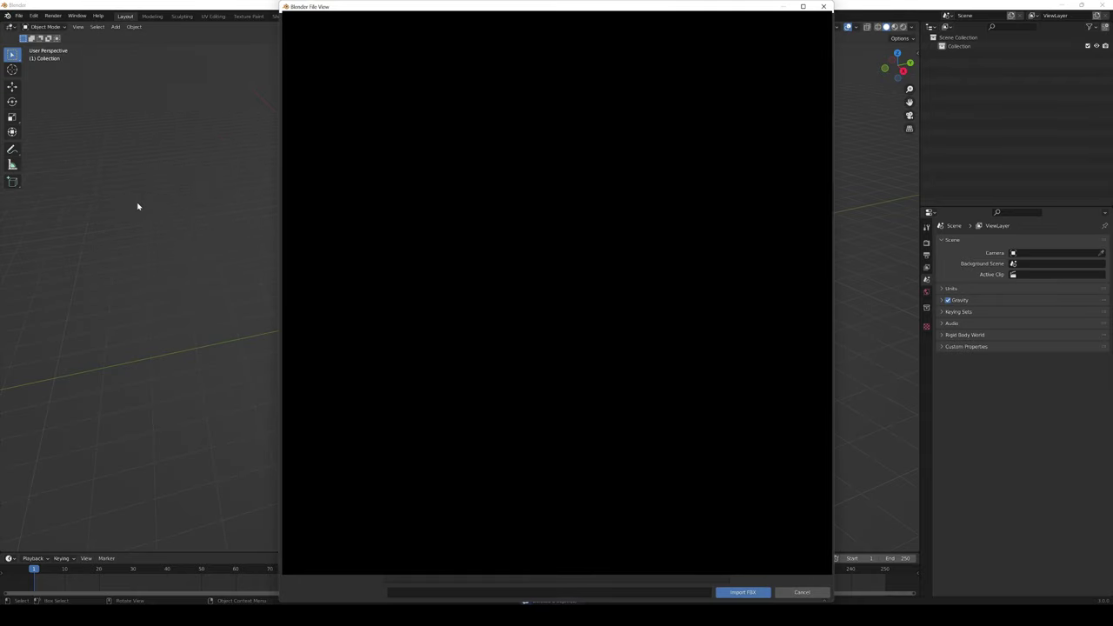
left_click(422, 47)
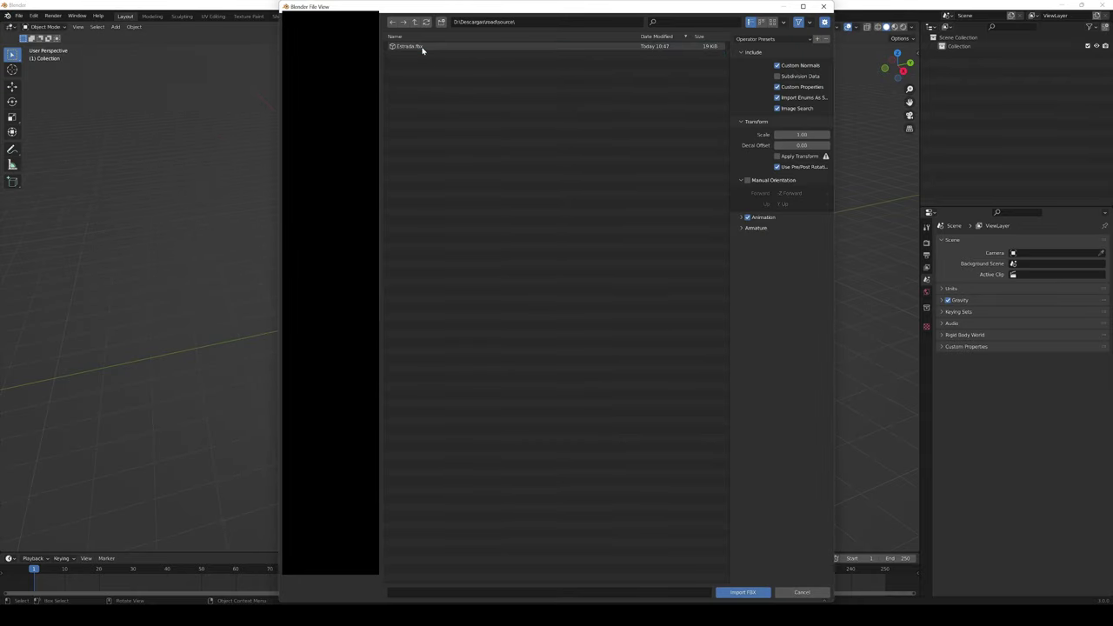
double_click(422, 47)
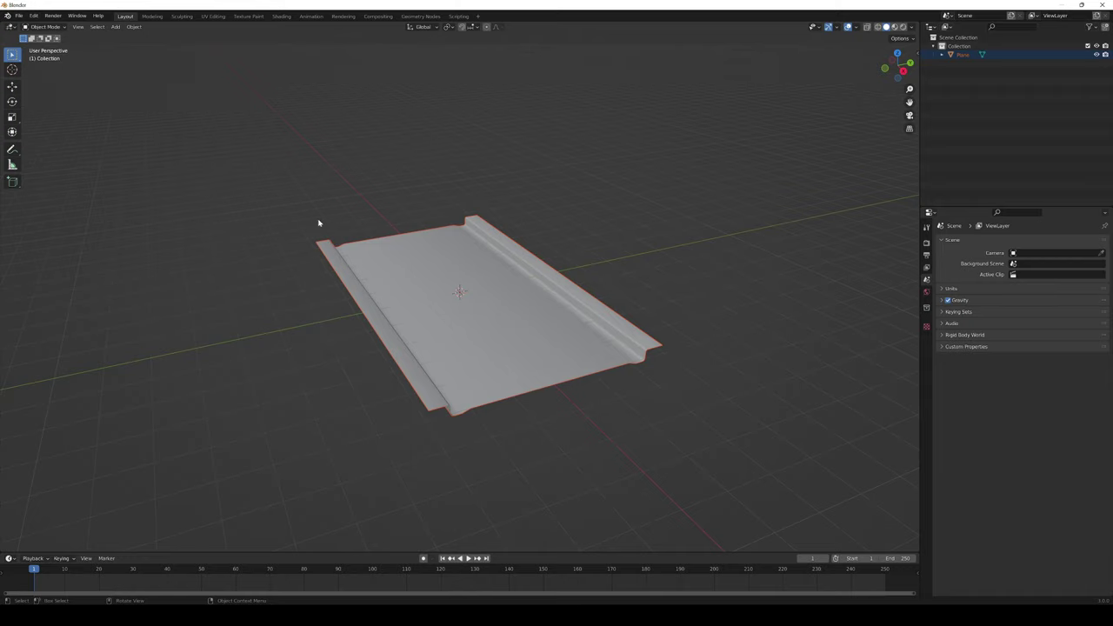
Step: In Edit Mode, add a crosswise loop cut to the road mesh, slid about 0.4 from the centre toward its +X end
middle_click_drag(637, 186, 470, 225)
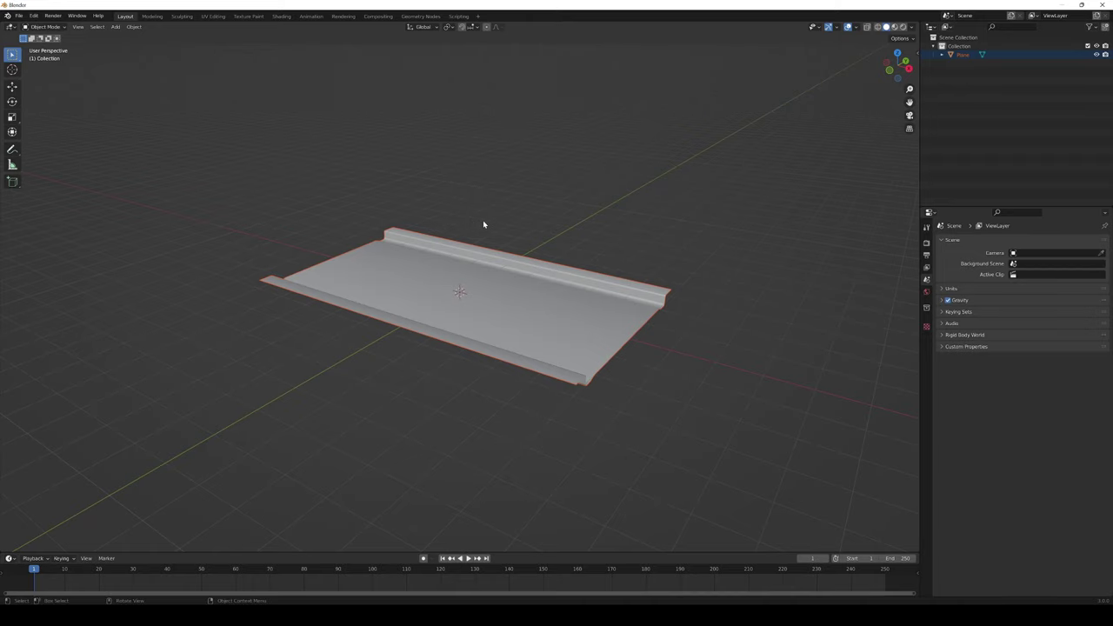
middle_click_drag(483, 220, 511, 231)
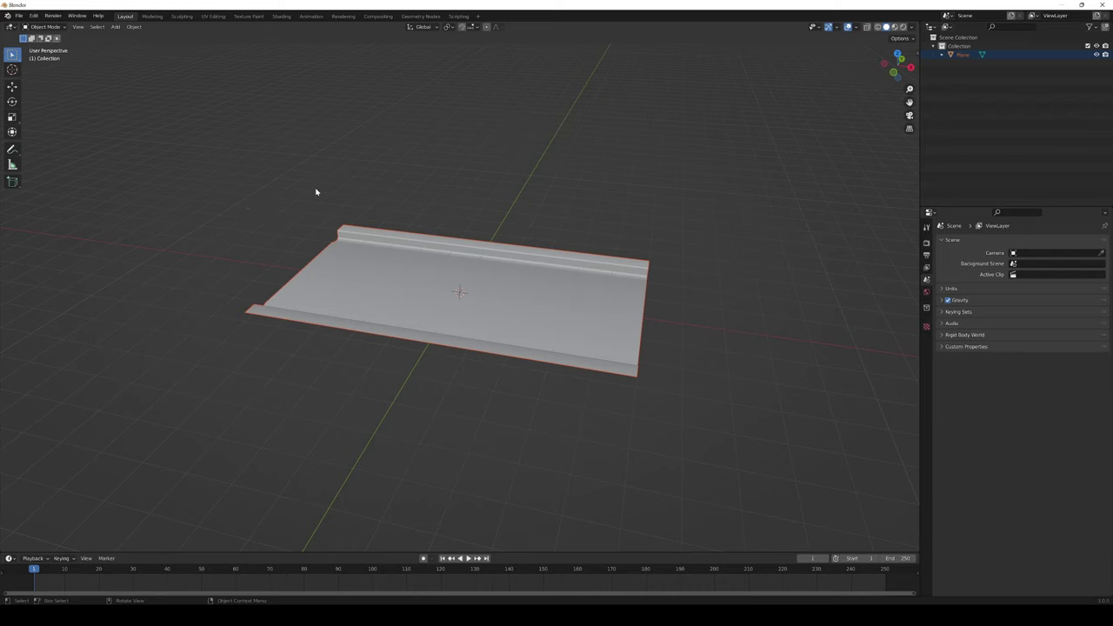
middle_click_drag(703, 265, 657, 263)
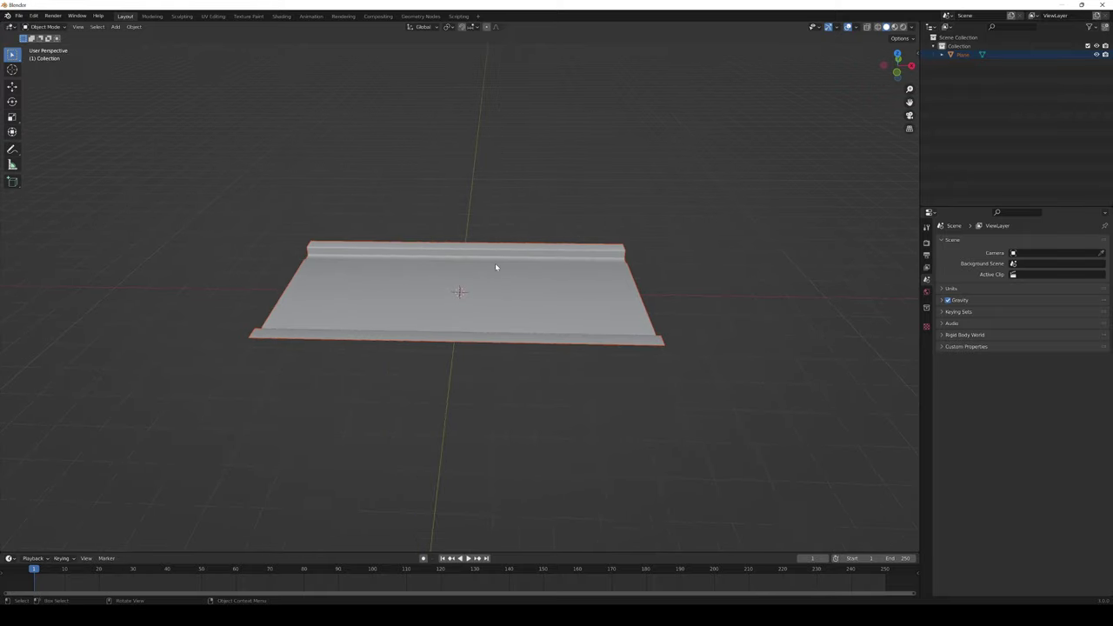
middle_click_drag(146, 97, 397, 196)
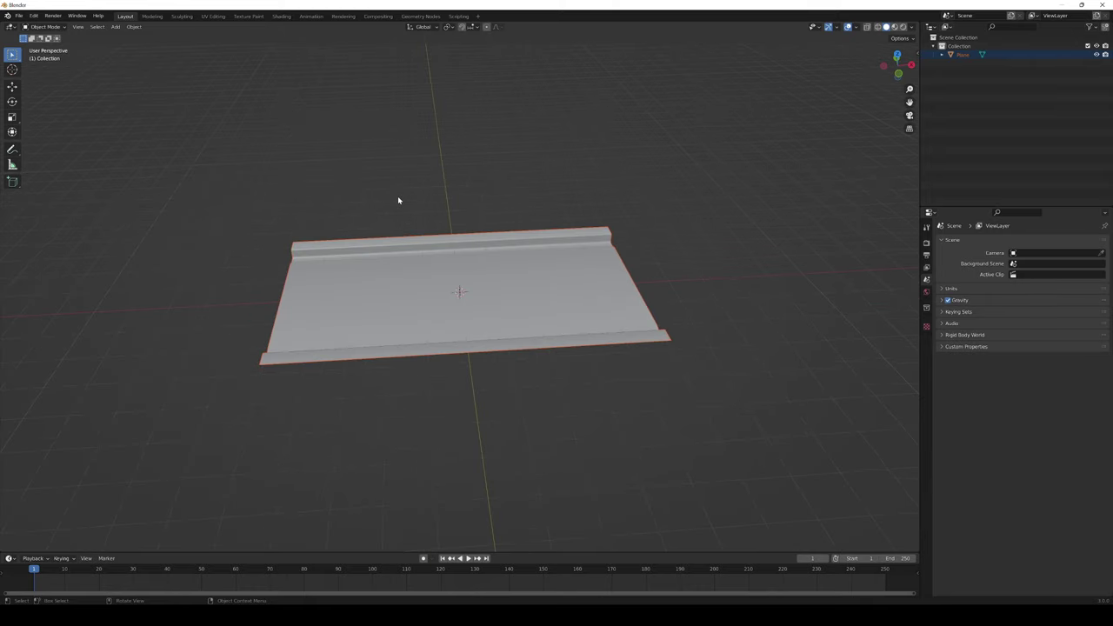
left_click(410, 288)
key("Tab")
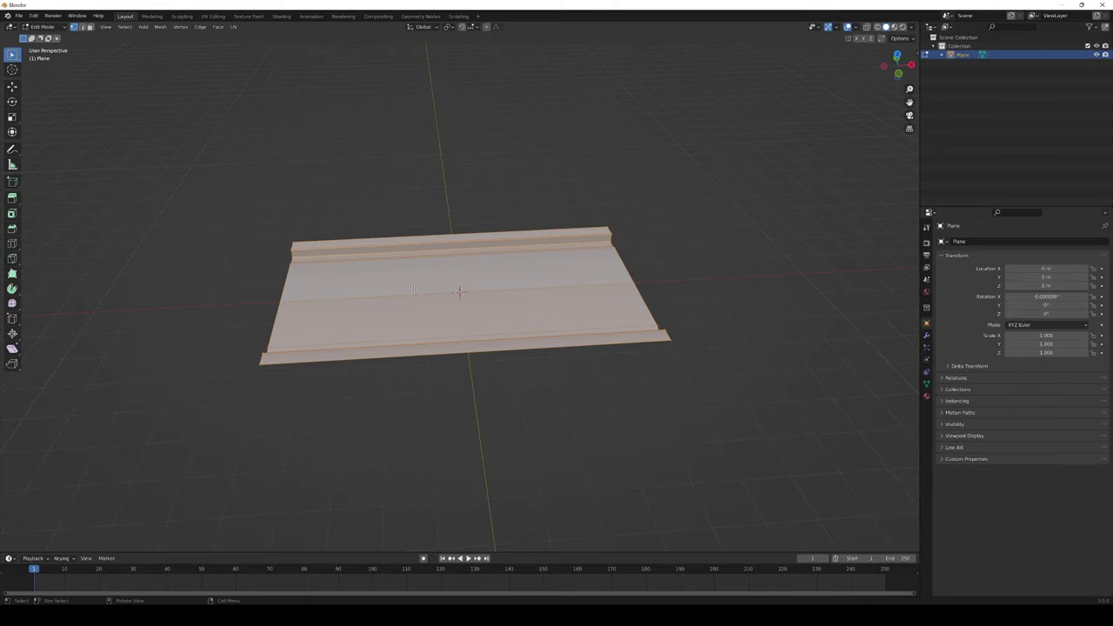
scroll(463, 277, "up", 3)
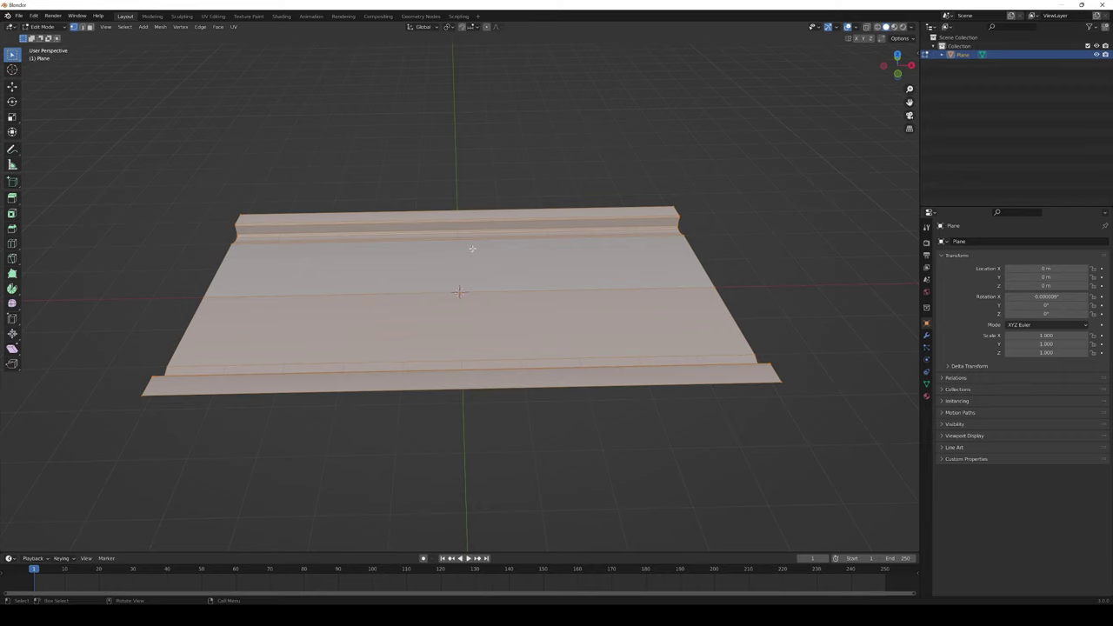
left_click(490, 182)
middle_click_drag(532, 209, 529, 216)
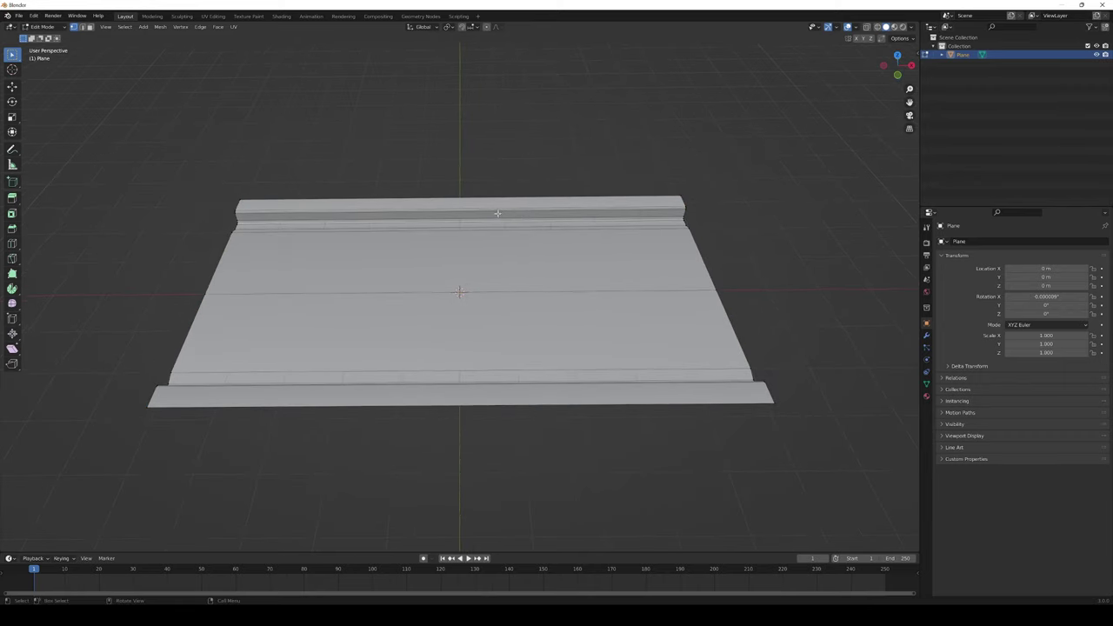
key("ctrl+r")
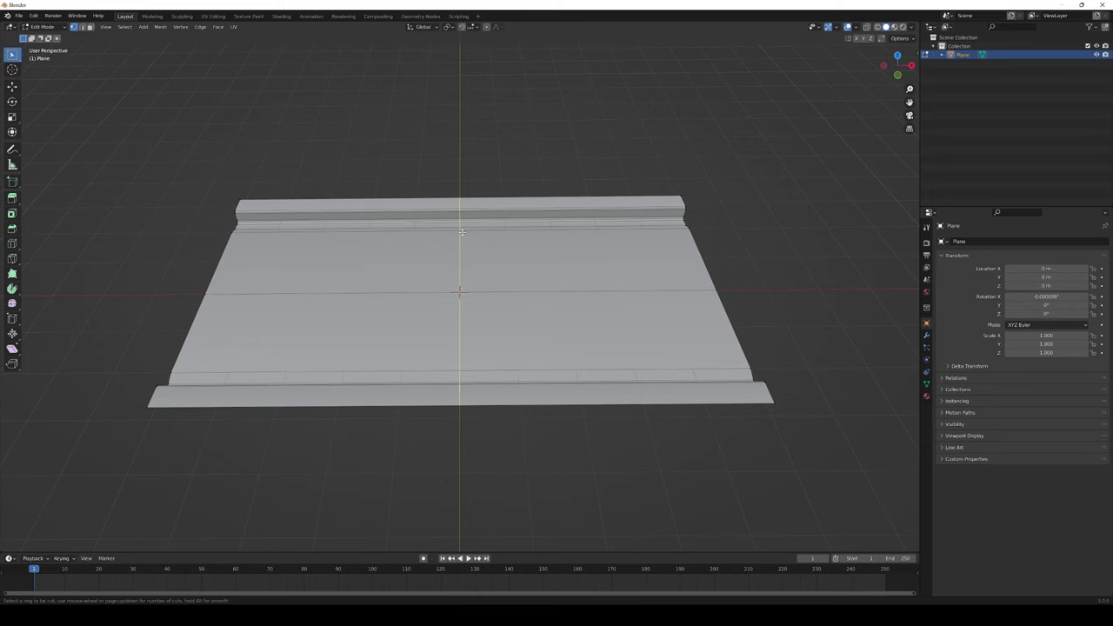
left_click(462, 231)
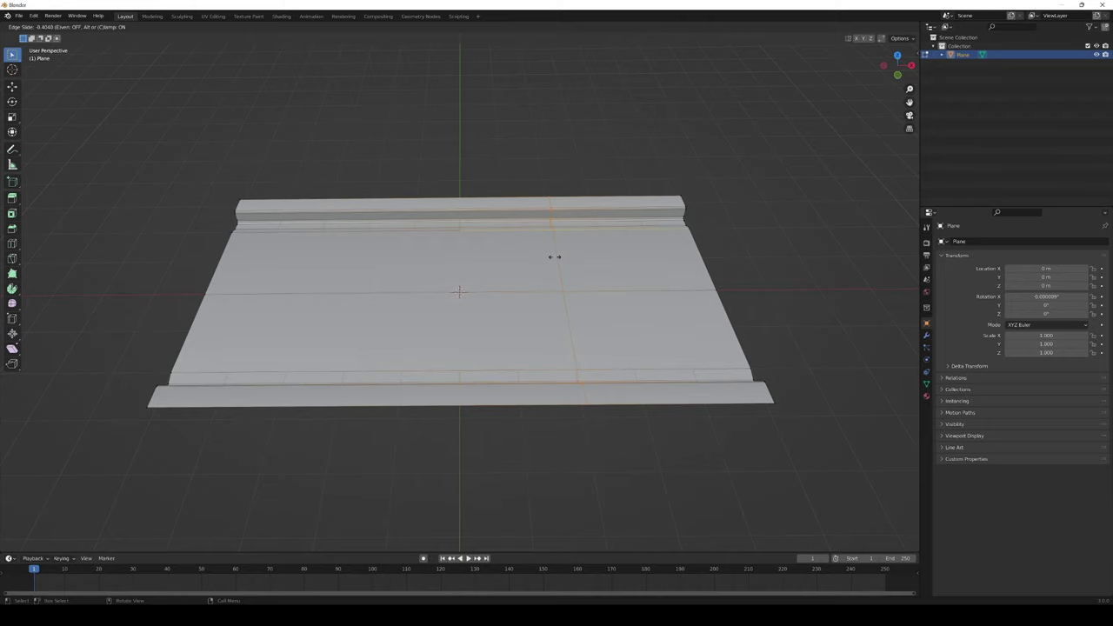
left_click(554, 256)
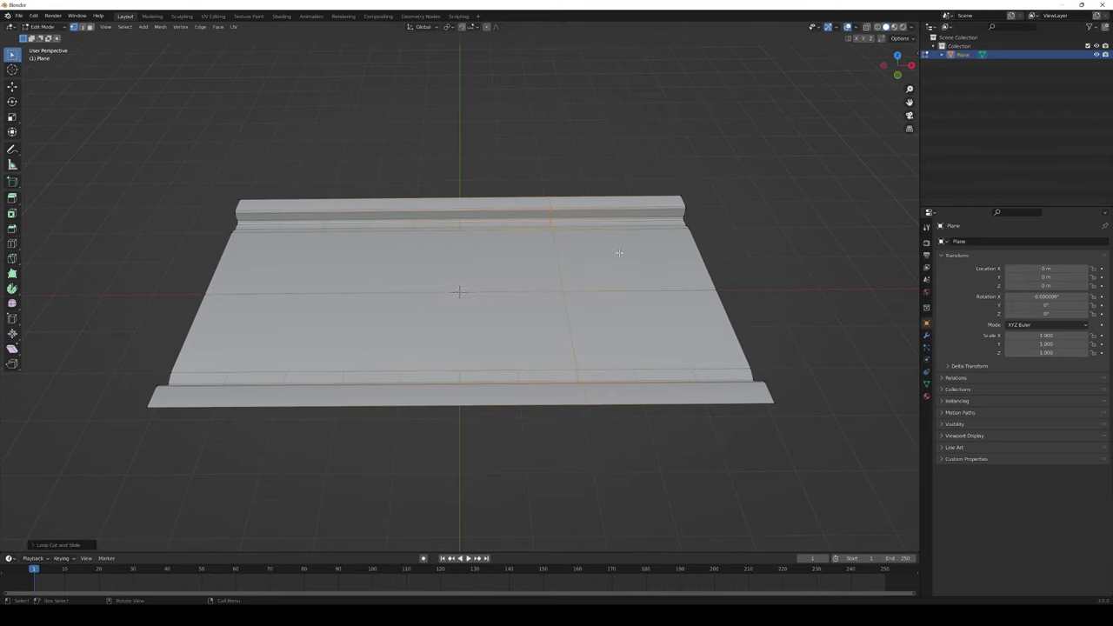
Step: Delete the road section beyond the loop cut at the +X end
left_click(621, 183)
middle_click_drag(621, 183, 551, 328)
middle_click_drag(567, 201, 600, 217)
middle_click_drag(691, 242, 477, 185, "shift")
left_click_drag(477, 137, 652, 430)
middle_click_drag(586, 375, 326, 238)
key("x")
left_click(512, 330)
Step: Add a second crosswise loop cut nearer the road's -X end and delete the section beyond it
key("ctrl+r")
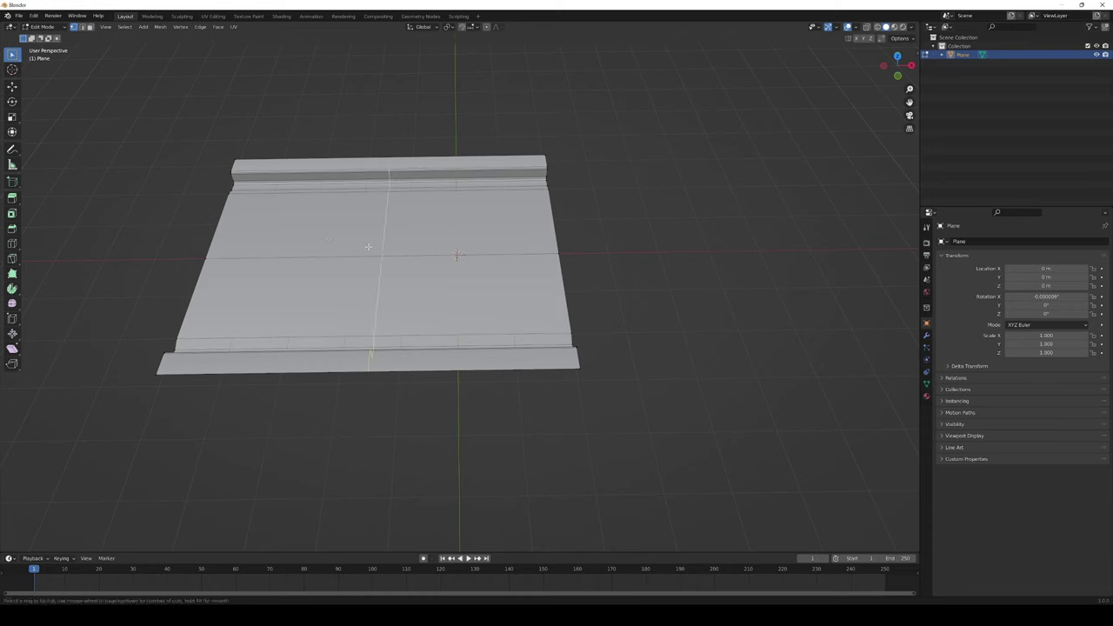
left_click(407, 242)
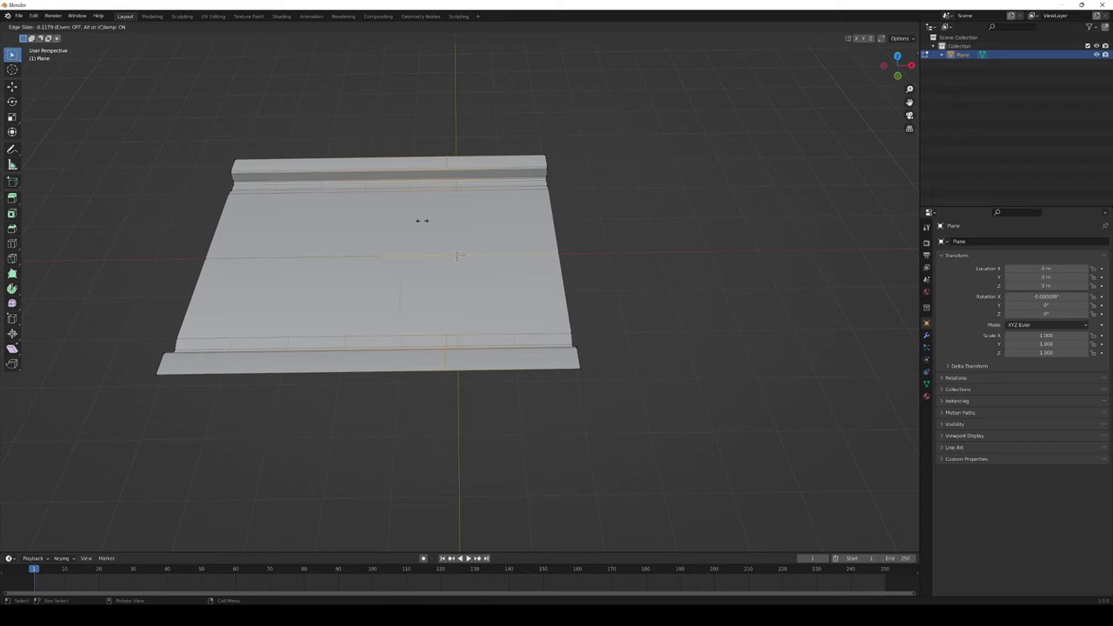
left_click(374, 221)
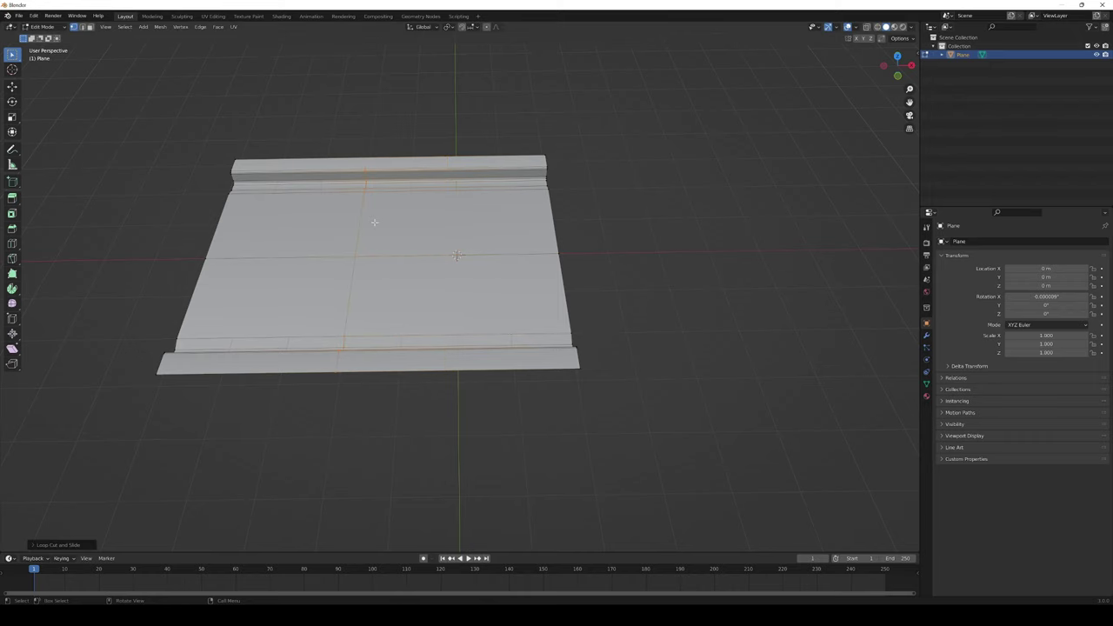
left_click_drag(111, 139, 272, 416)
right_click(272, 417)
left_click(268, 415)
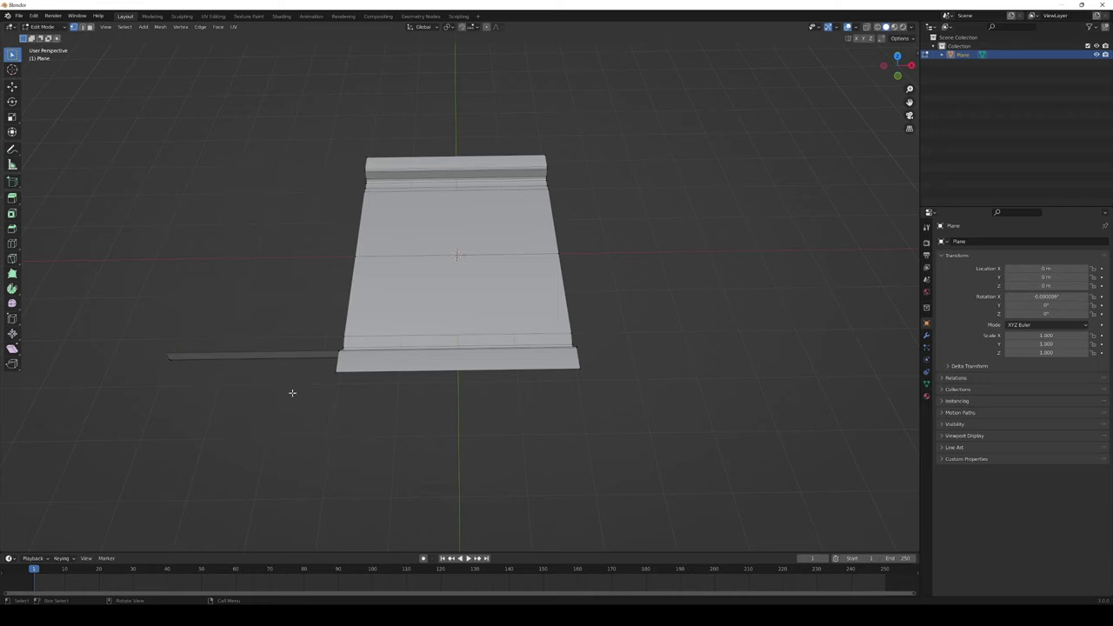
Step: Delete the leftover curb strip and stray edge geometry still extending past the trimmed -X end of the road
middle_click_drag(293, 393, 282, 378)
left_click_drag(145, 345, 199, 406)
middle_click_drag(198, 406, 247, 361)
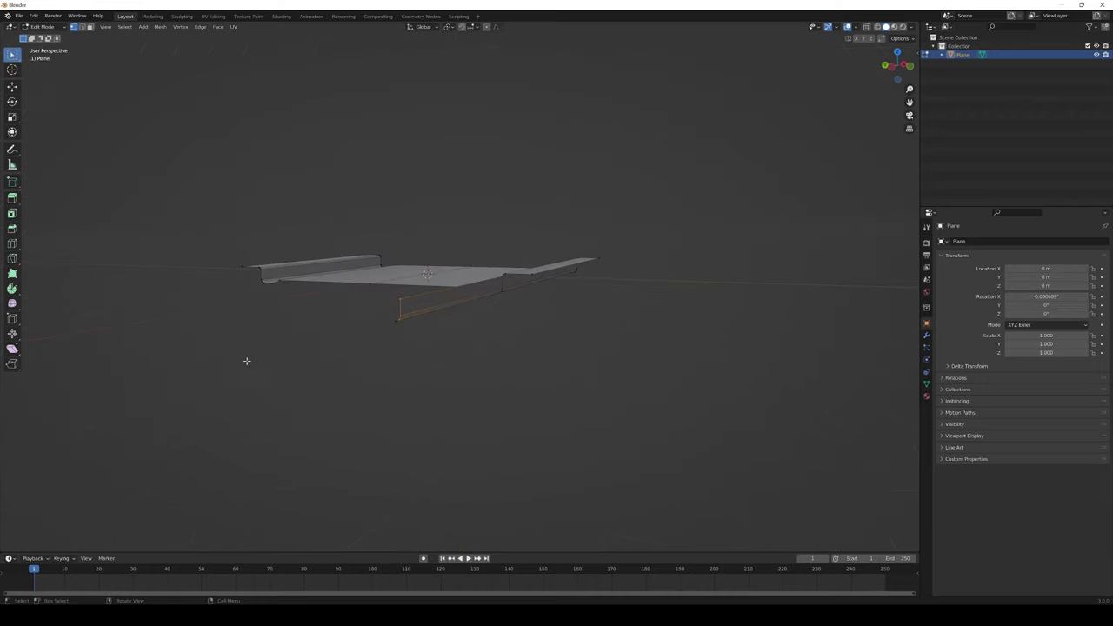
key("x")
left_click(344, 351)
middle_click_drag(430, 331, 388, 360)
left_click_drag(235, 372, 274, 415)
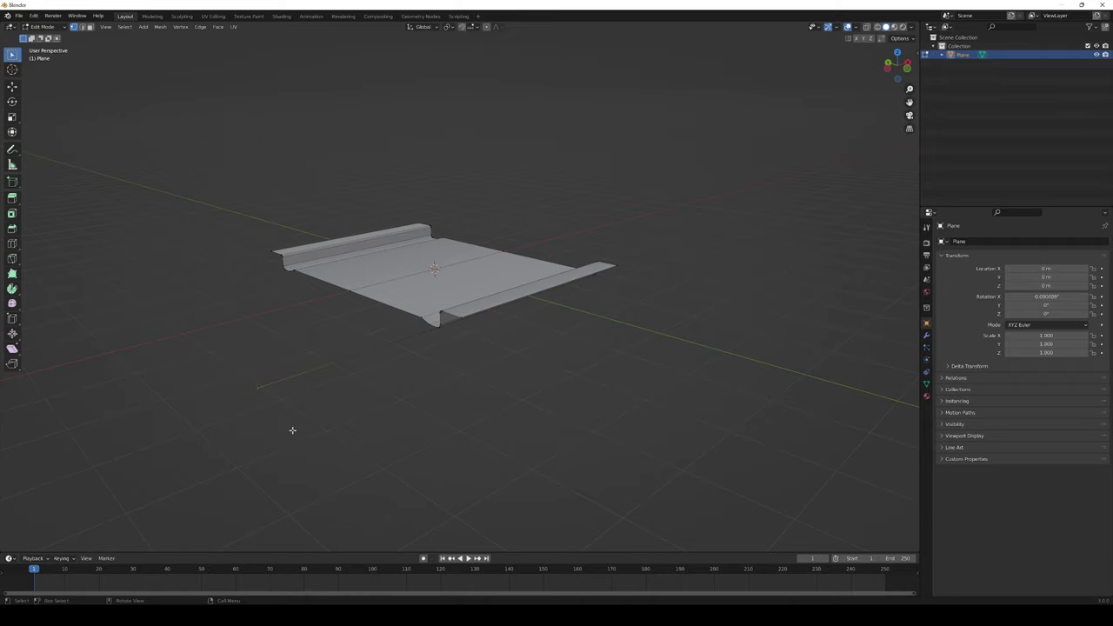
key("x")
left_click(282, 432)
middle_click_drag(430, 347, 398, 362)
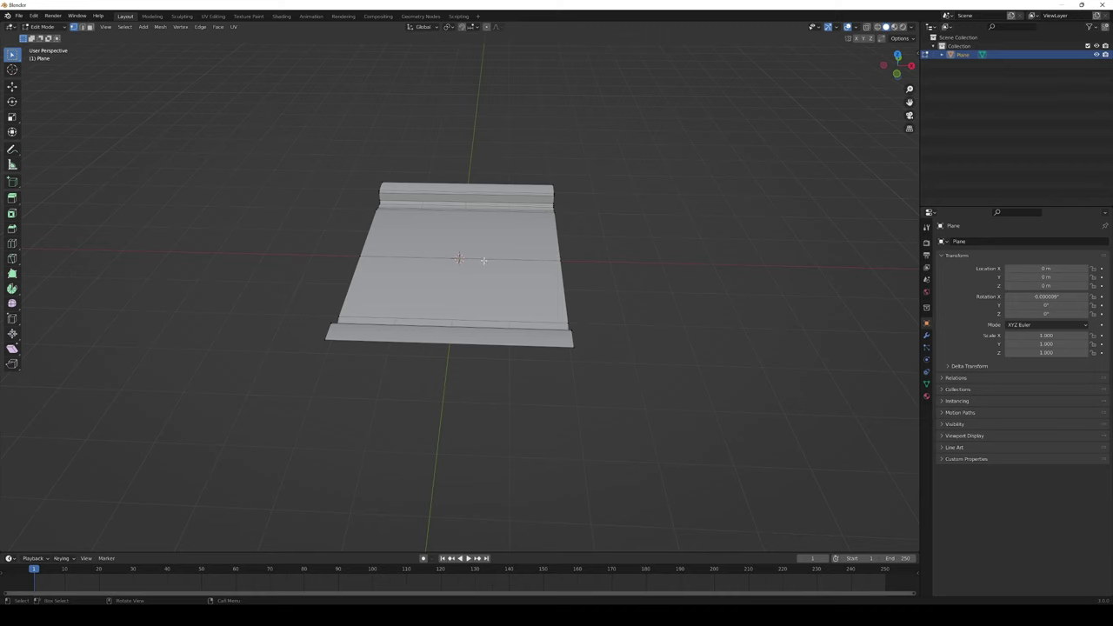
Step: Select the entire trimmed road mesh in Edit Mode and switch to the UV Editing workspace
middle_click_drag(484, 260, 466, 261)
key("Tab")
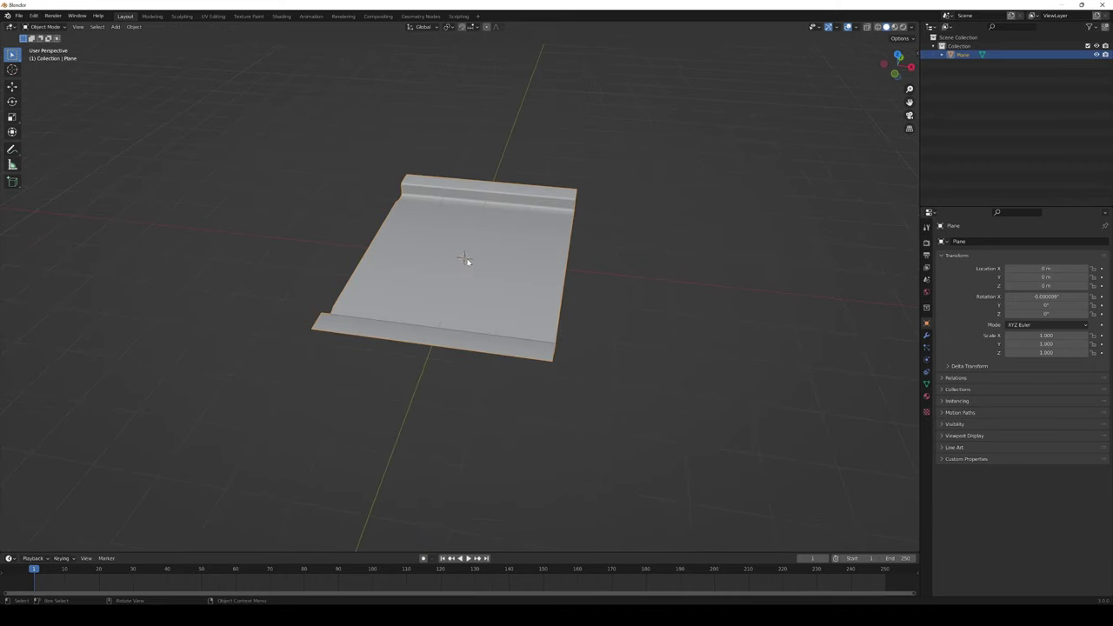
key("Tab")
key("a")
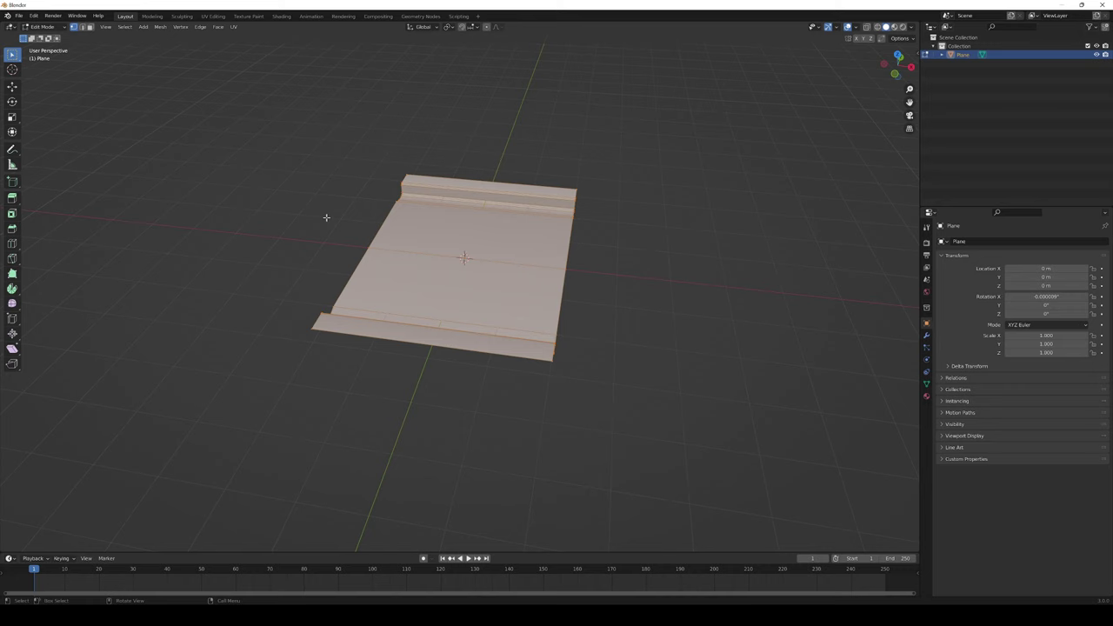
left_click(215, 17)
scroll(264, 316, "up", 4)
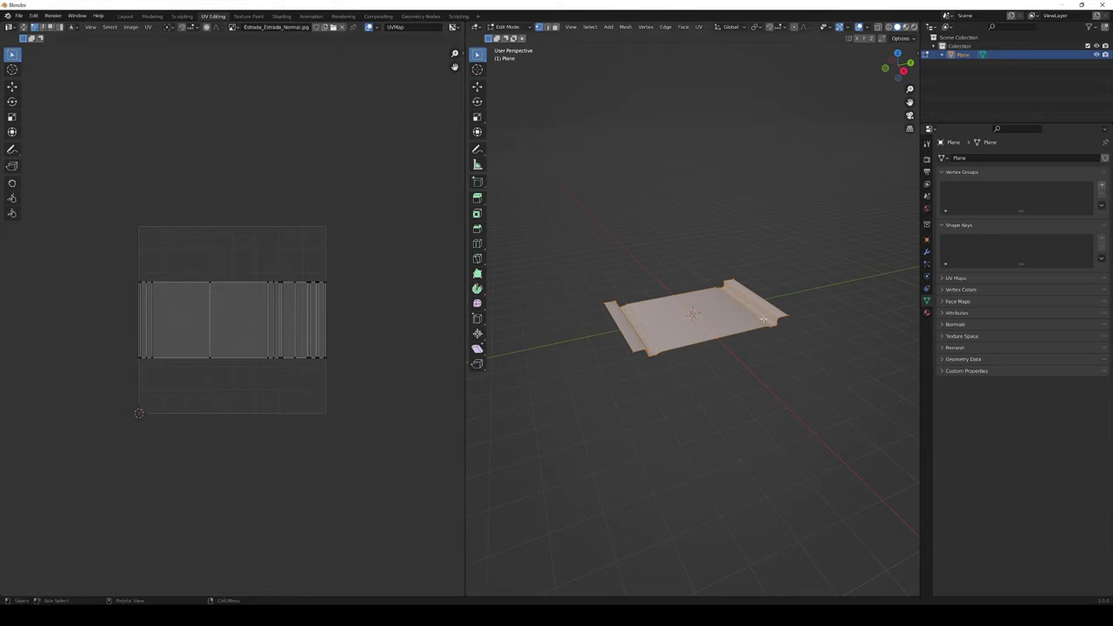
Step: Align the viewport to a top orthographic view turned 90° and unwrap the whole road mesh with Project from View
middle_click_drag(756, 326, 733, 330)
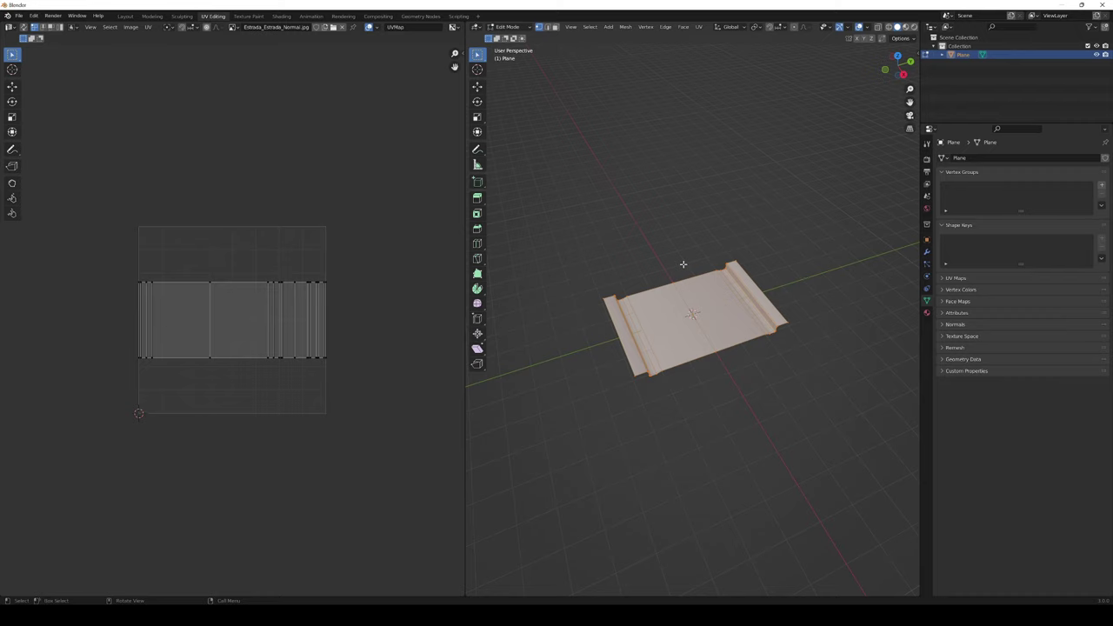
left_click(572, 27)
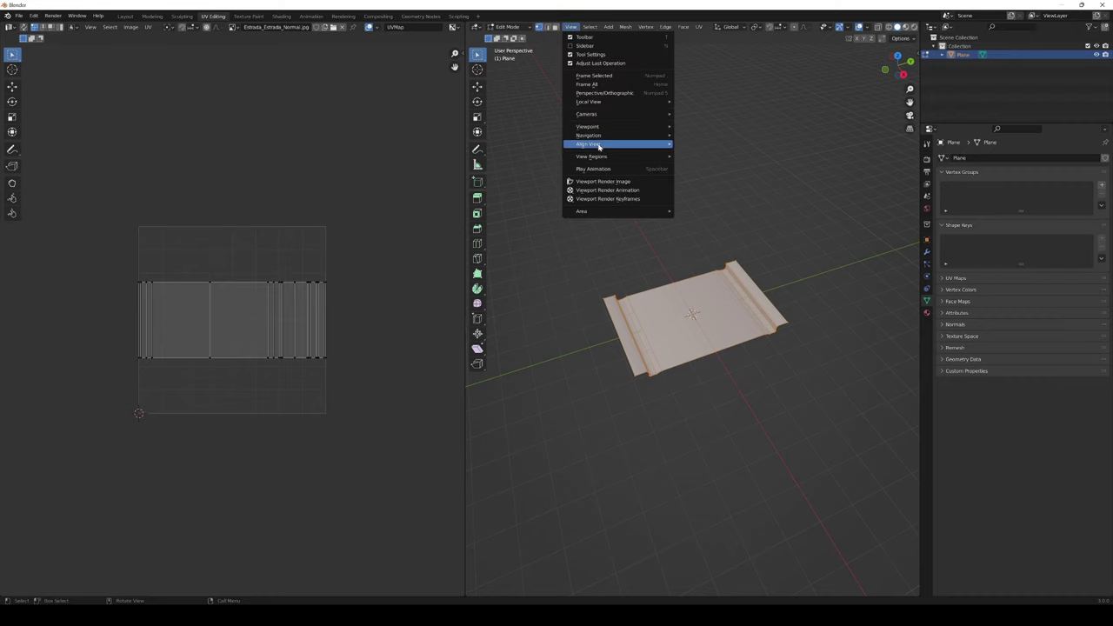
mouse_move(600, 144)
mouse_move(636, 126)
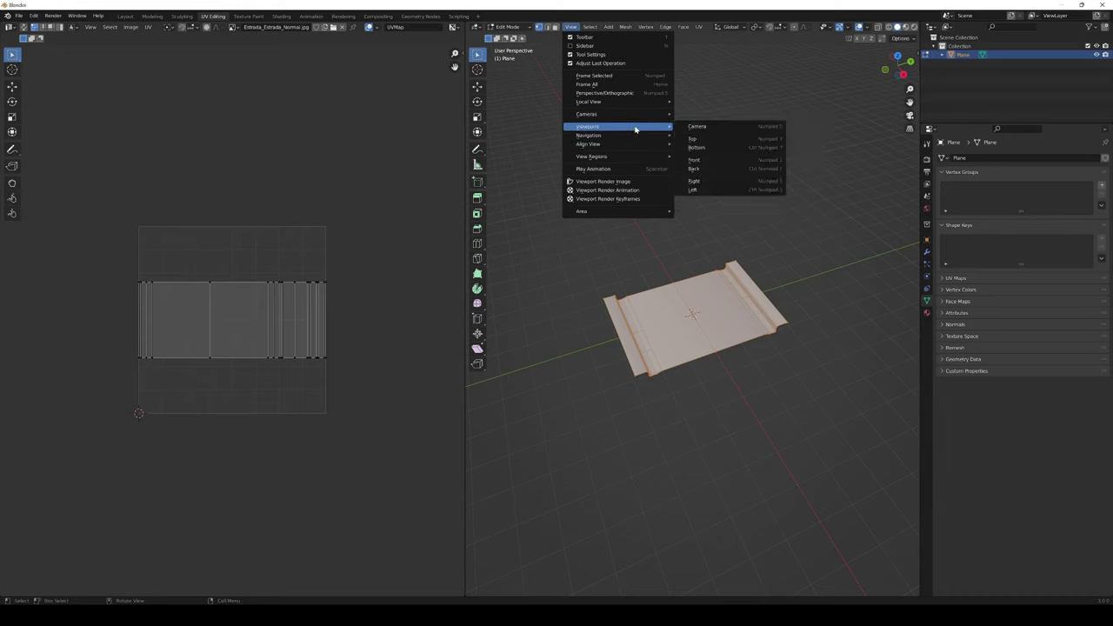
left_click(702, 139)
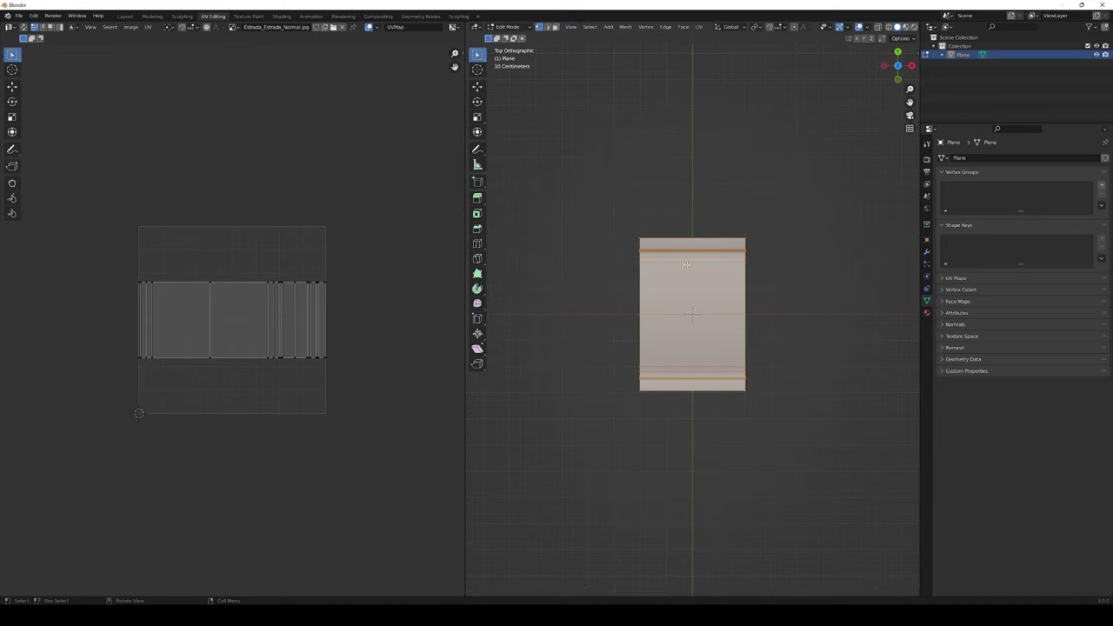
middle_click_drag(687, 264, 705, 276, "alt")
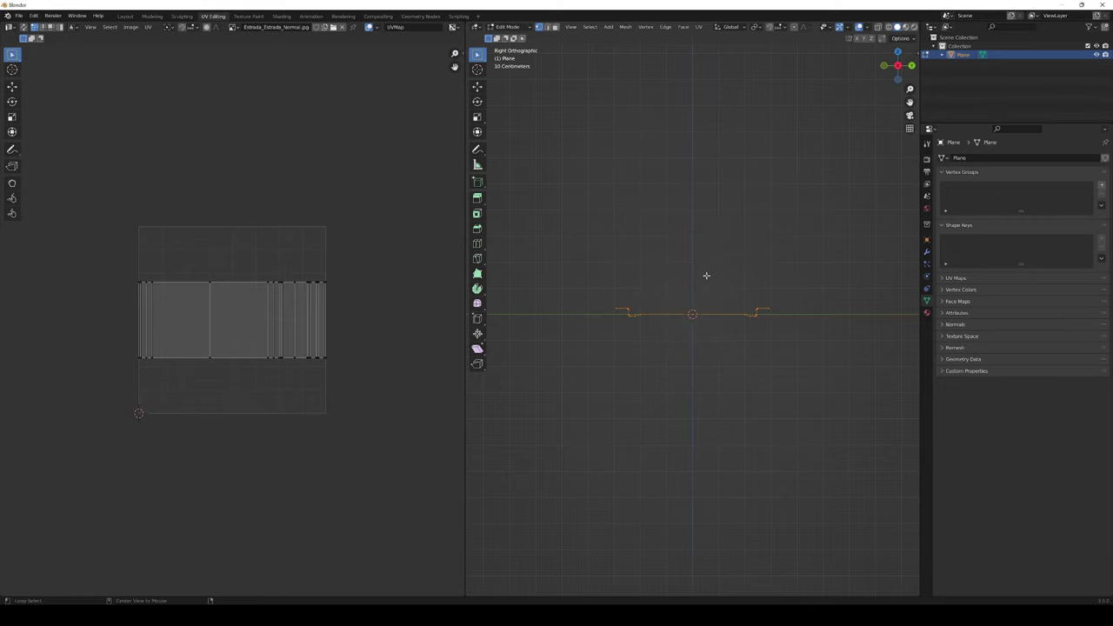
middle_click_drag(706, 276, 704, 281, "alt")
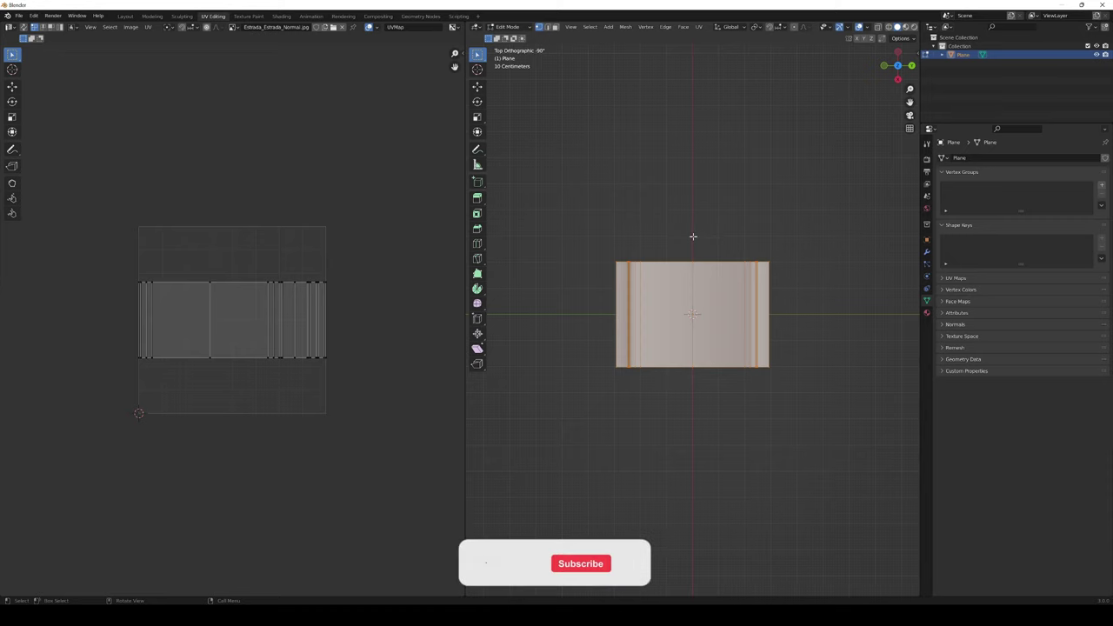
key("u")
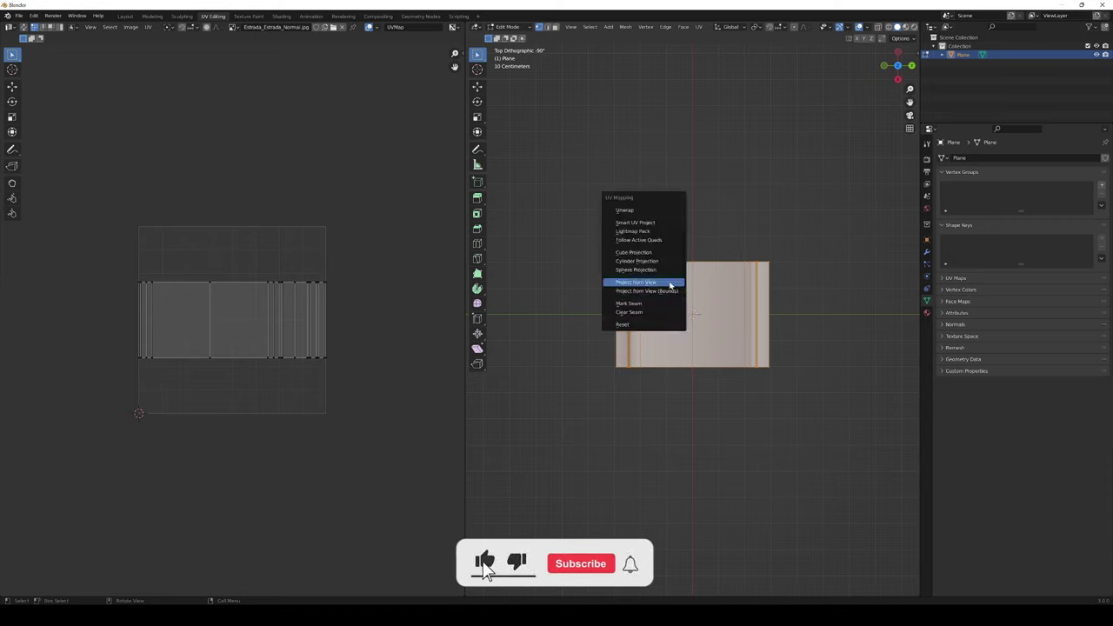
left_click(653, 286)
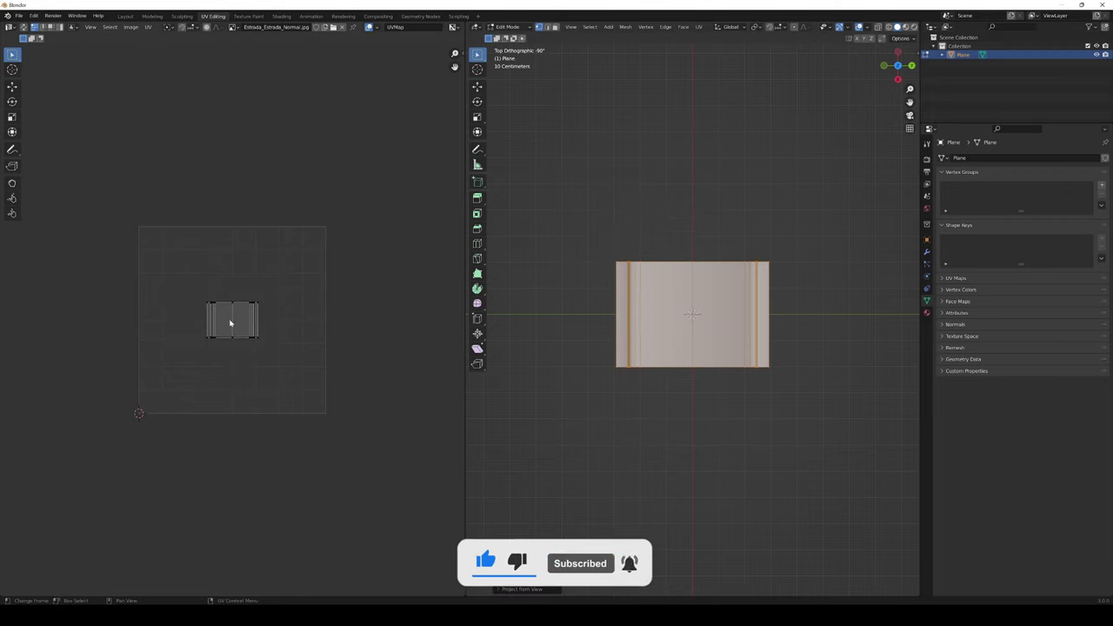
Step: Select all the projected road UVs and scale them up to span the width of the UV tile
left_click_drag(194, 289, 269, 357)
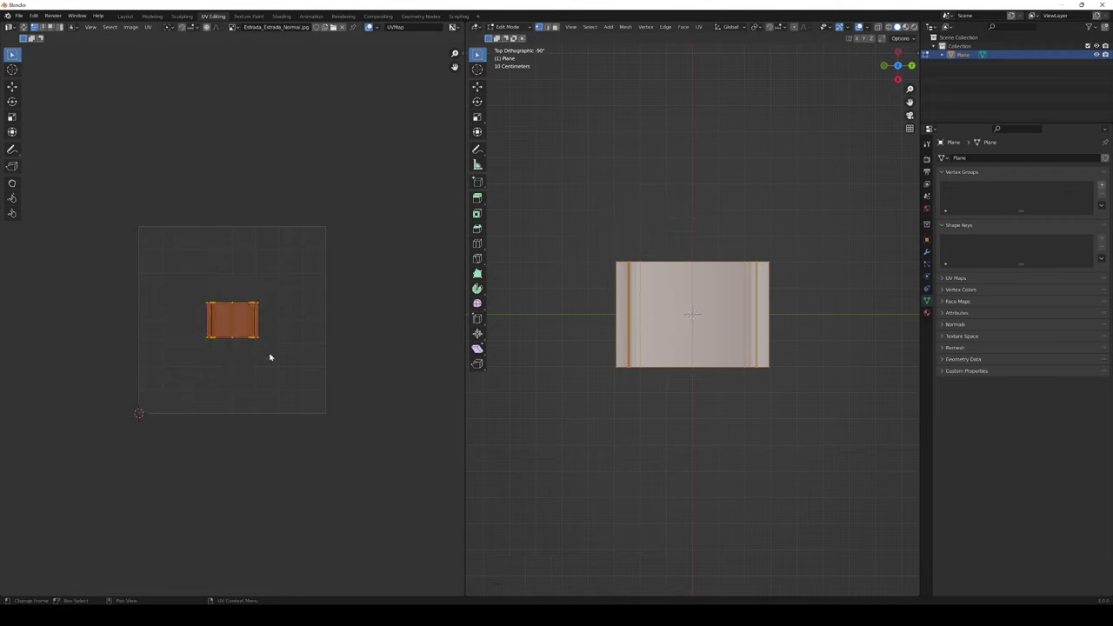
left_click(14, 118)
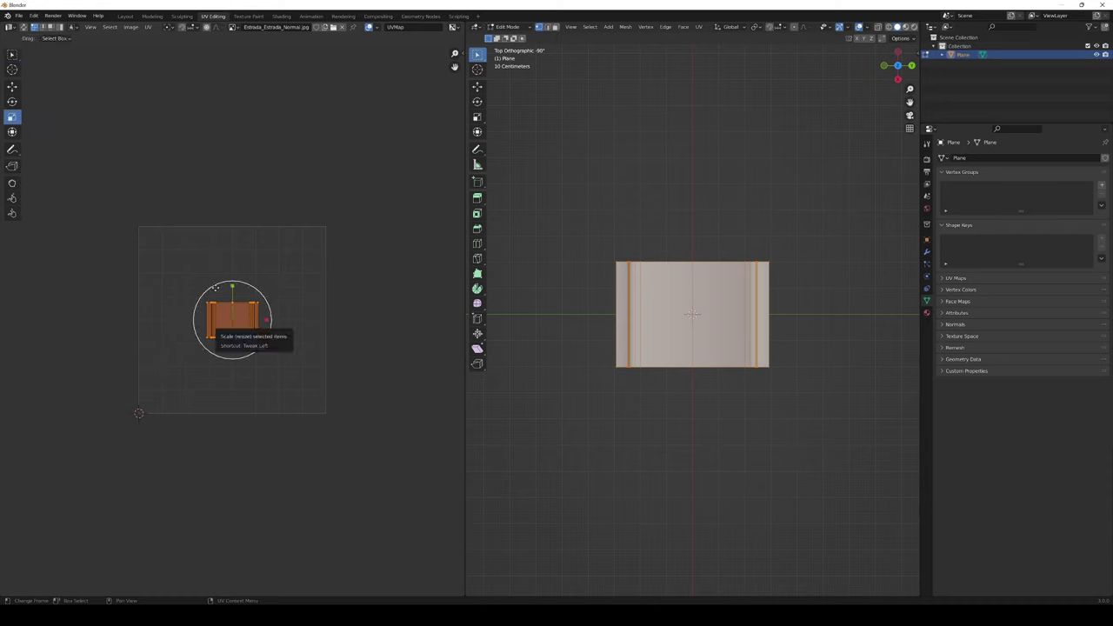
left_click_drag(211, 288, 118, 247)
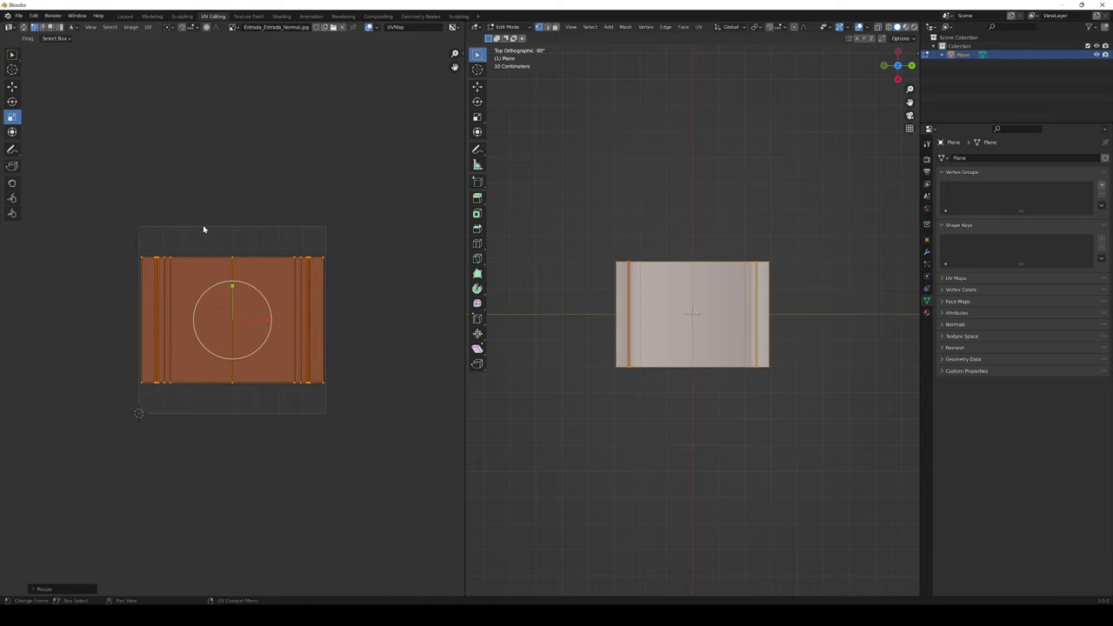
Step: In the Layout workspace, enter Edit Mode and move the raised sidewalk strip on the road's -Y side down below the road surface
left_click(126, 16)
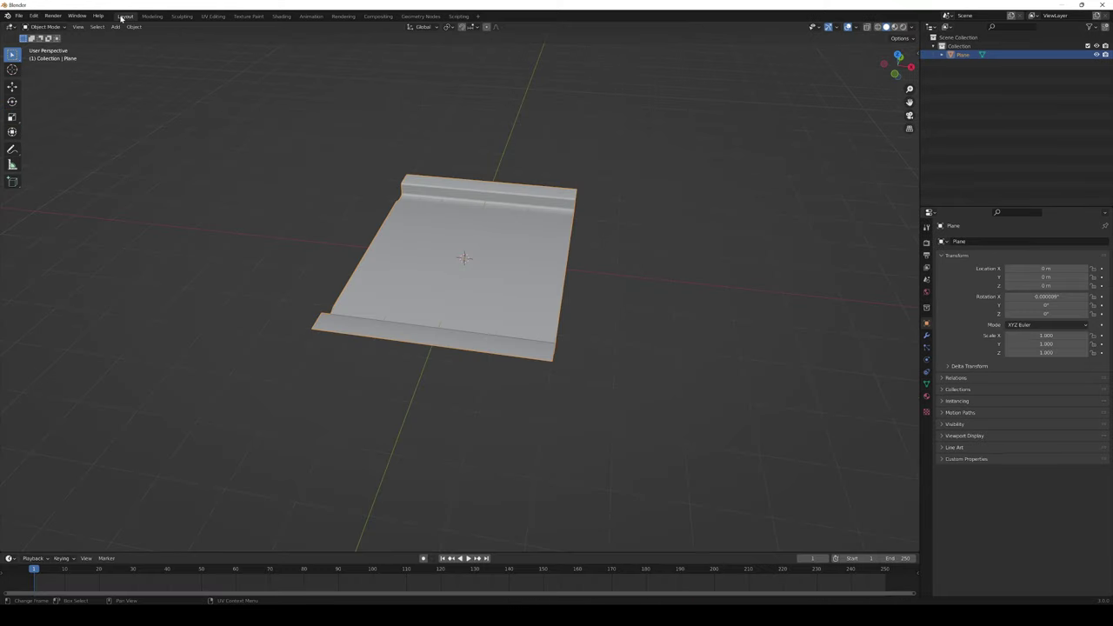
middle_click_drag(609, 217, 379, 320)
key("a")
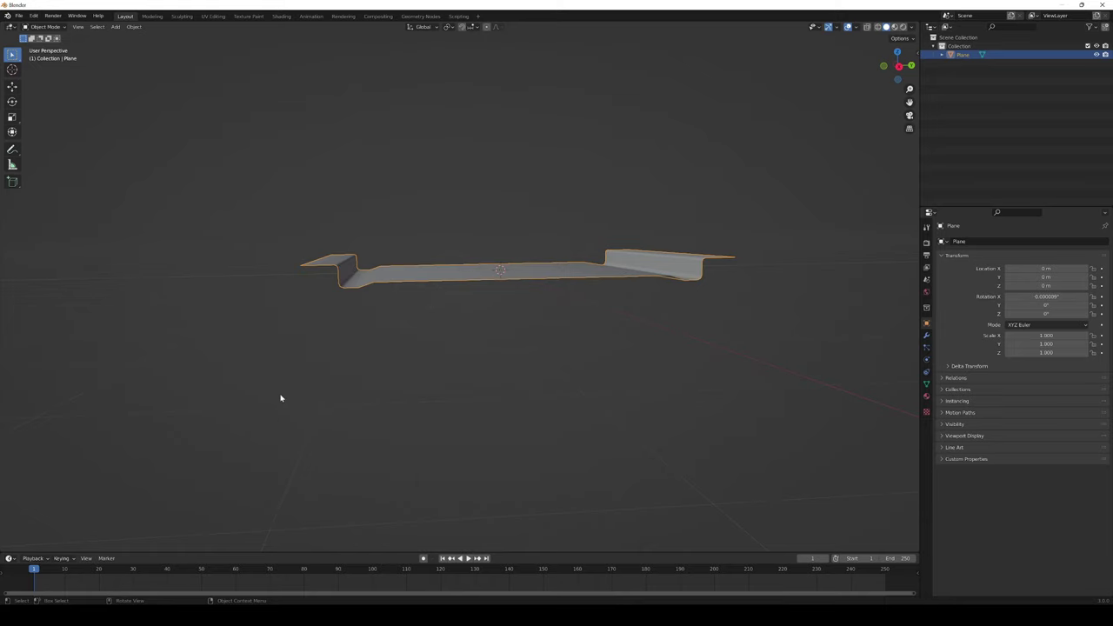
key("Tab")
middle_click_drag(360, 354, 365, 357)
key("alt+a")
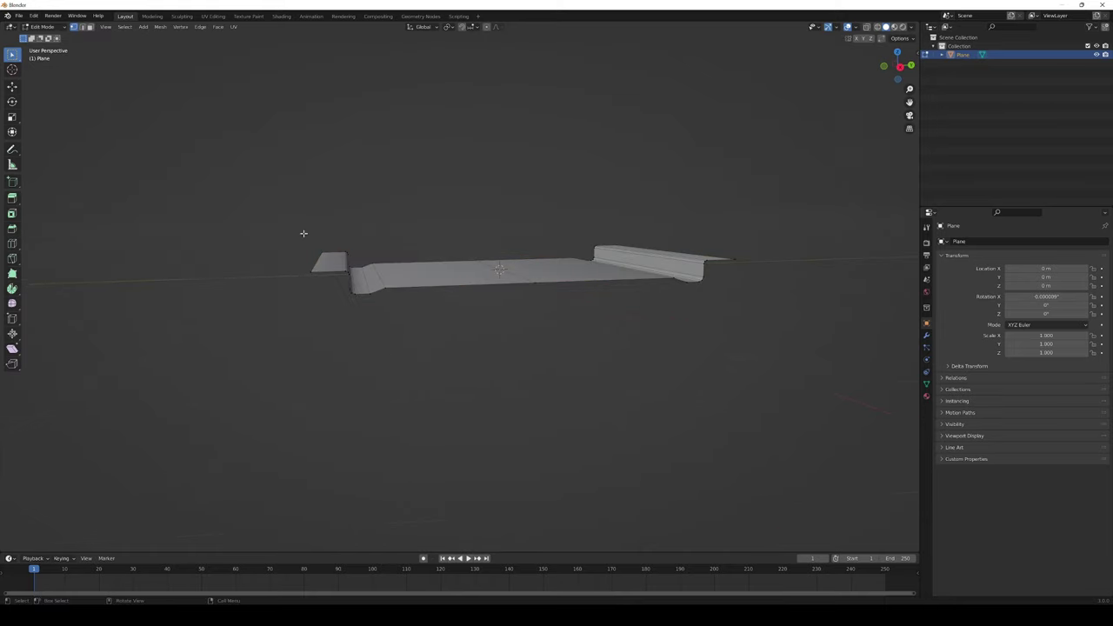
left_click_drag(304, 233, 353, 281)
middle_click_drag(353, 281, 343, 283)
key("g")
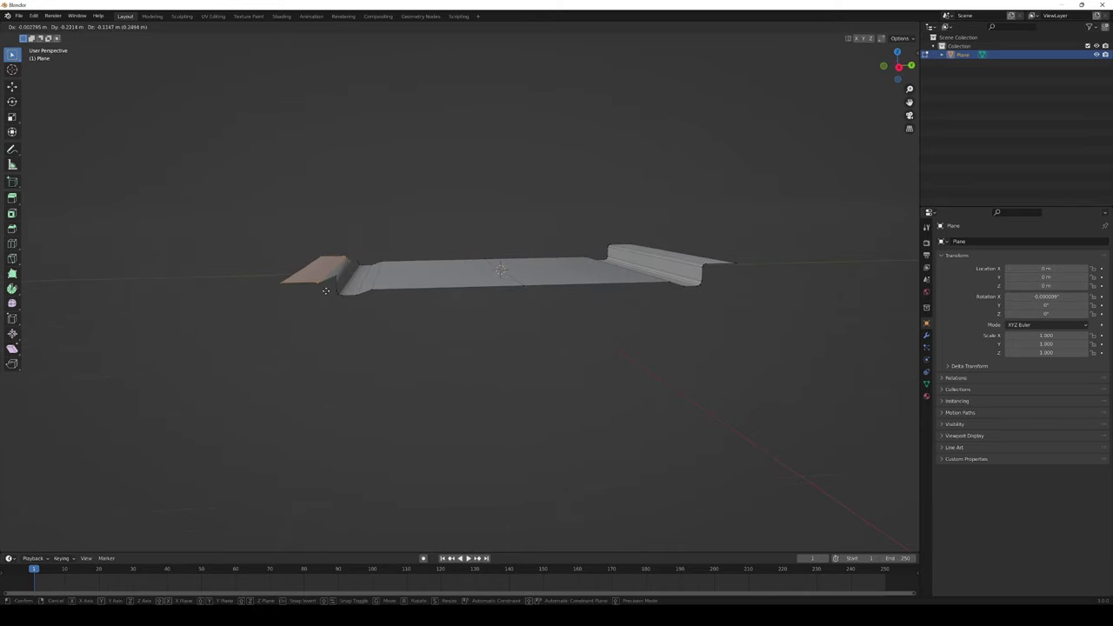
left_click(334, 320)
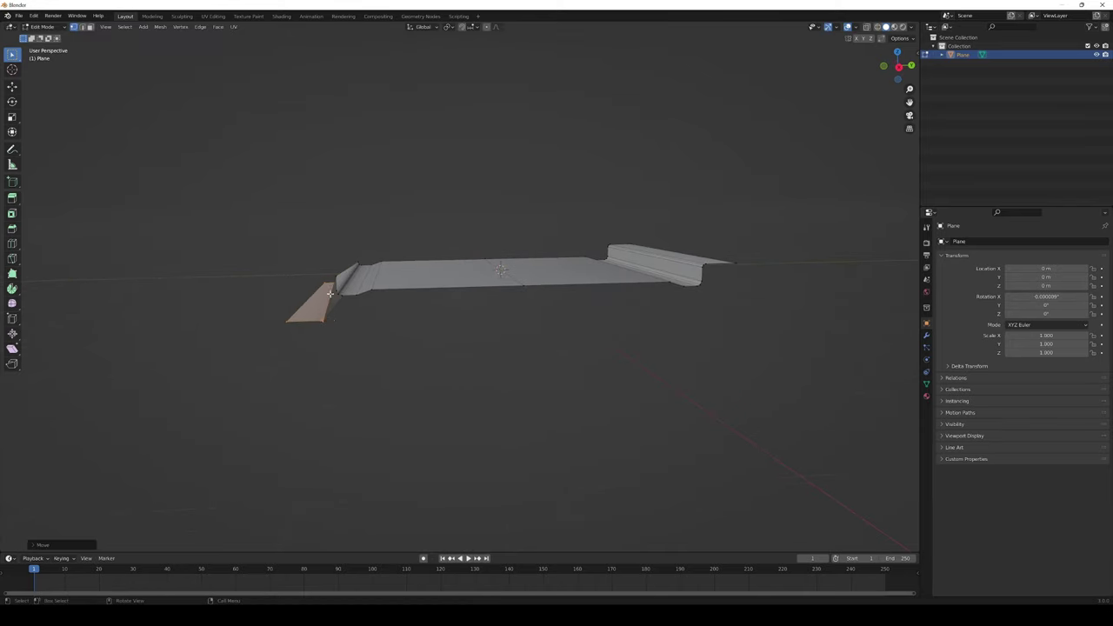
Step: Select the peaked curb edge next to the lowered -Y sidewalk strip and move it downward
middle_click_drag(330, 253, 353, 258)
left_click(323, 265)
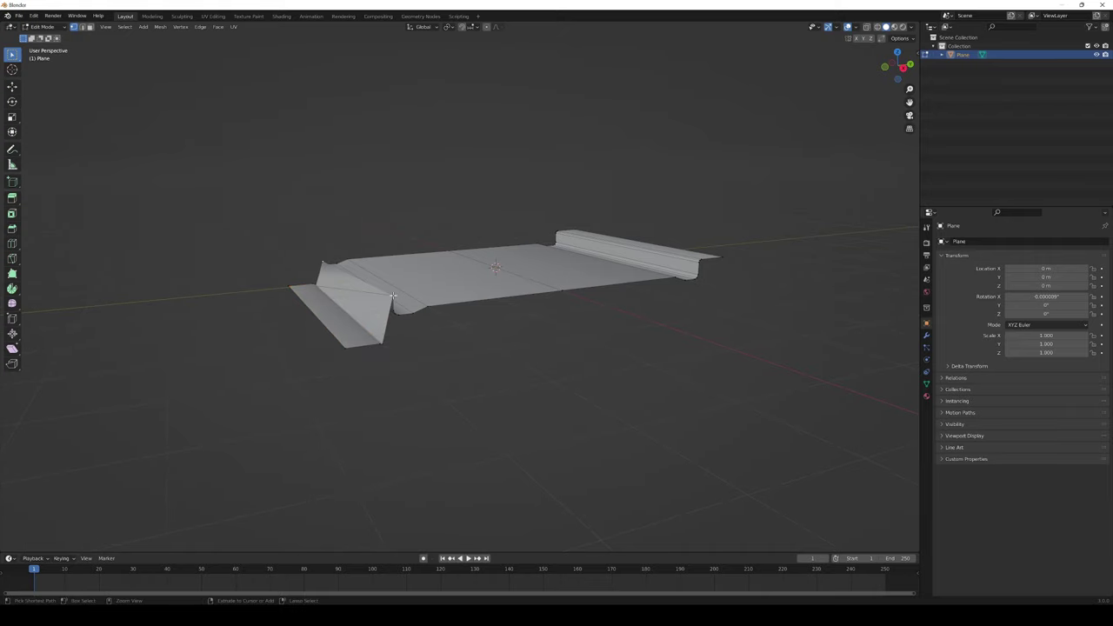
left_click(394, 300, "ctrl")
middle_click_drag(394, 300, 334, 323)
key("g")
left_click(386, 348)
Step: Delete the outermost flat sidewalk strip on the road's -Y side
left_click(335, 321)
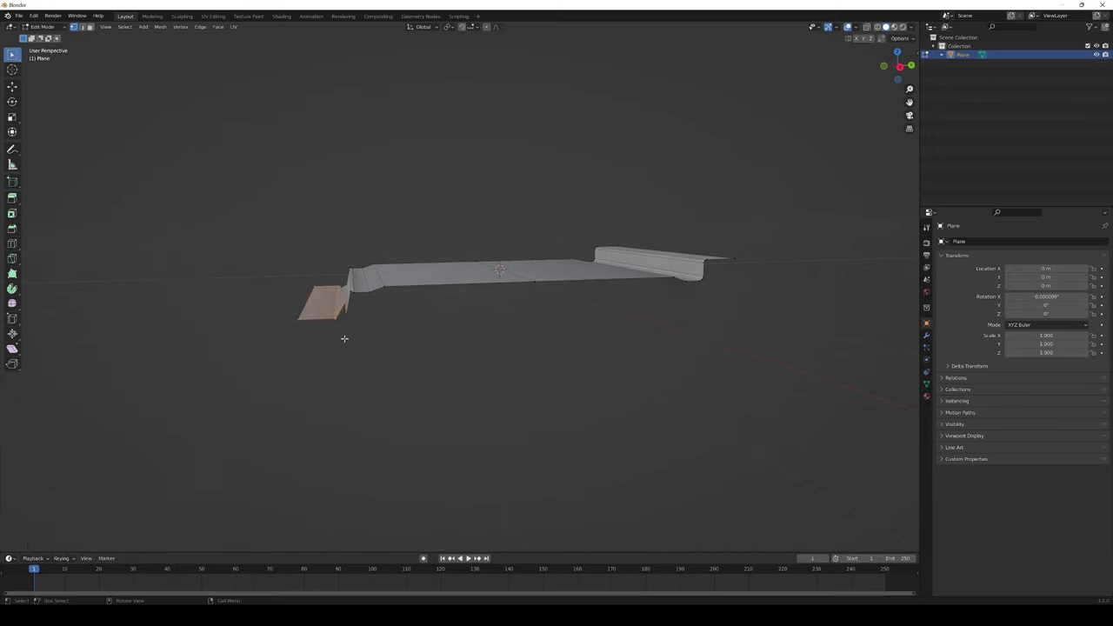
key("x")
left_click(339, 339)
middle_click_drag(332, 333, 355, 312)
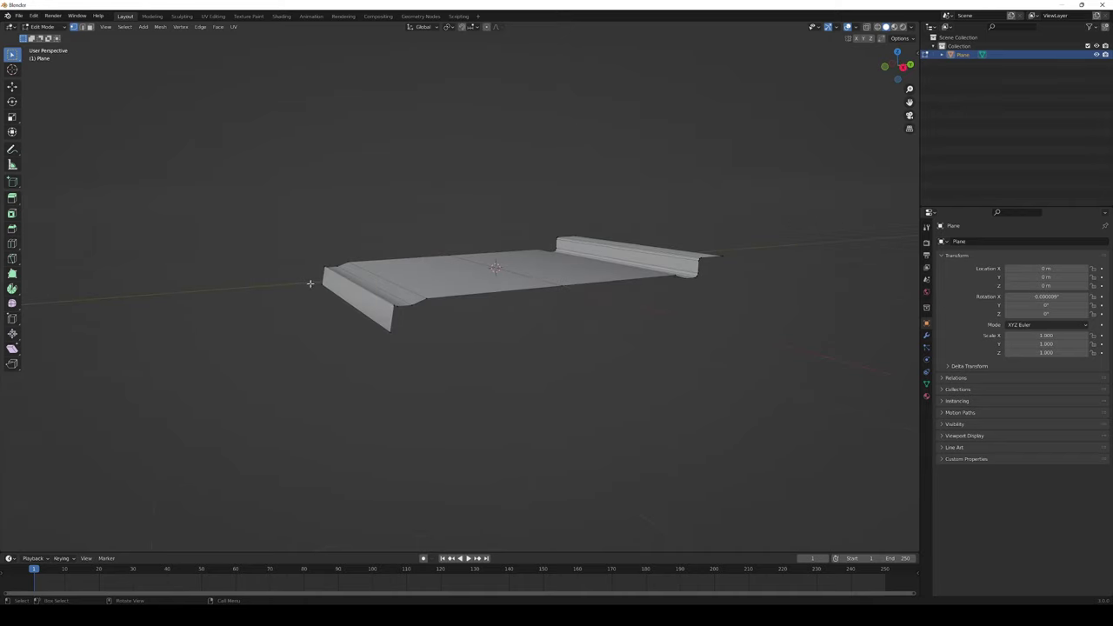
Step: Select the bottom outer edge of the remaining -Y side face and move it outward to slant the face
mouse_move(307, 281)
left_mouse_down()
mouse_move(400, 371)
mouse_move(341, 327)
left_mouse_up()
middle_click_drag(341, 327, 385, 328)
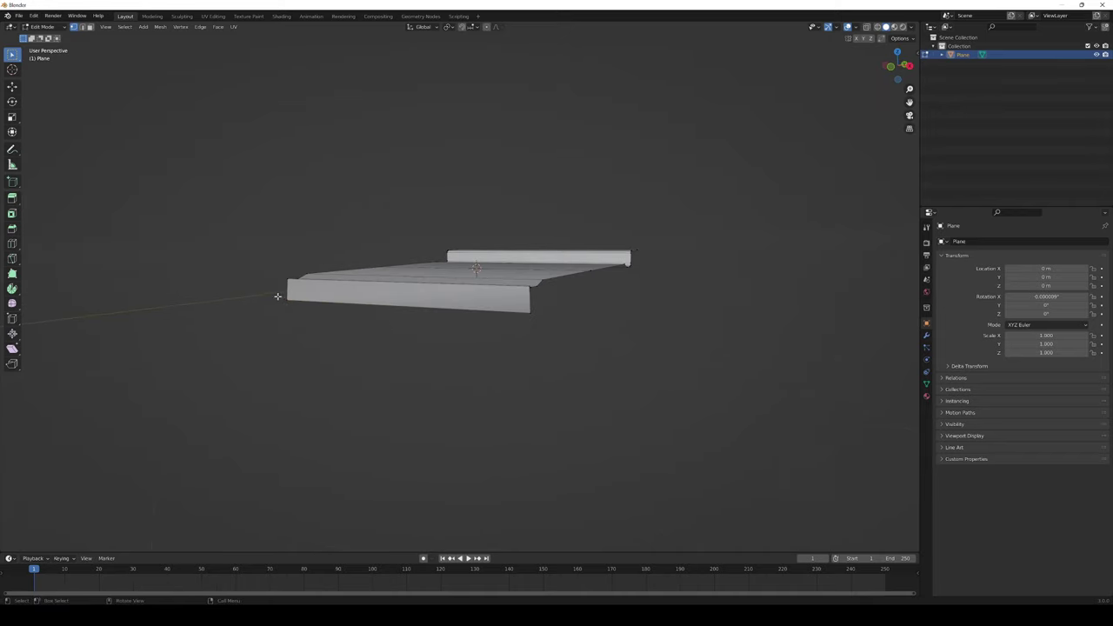
left_click(531, 315, "ctrl")
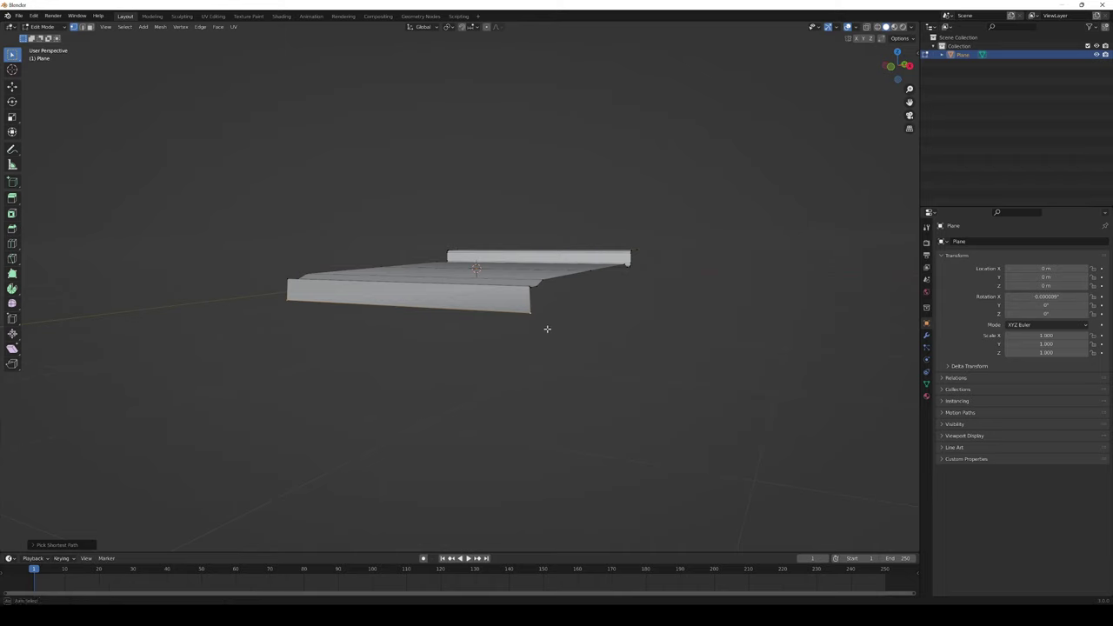
middle_click_drag(547, 325, 490, 328)
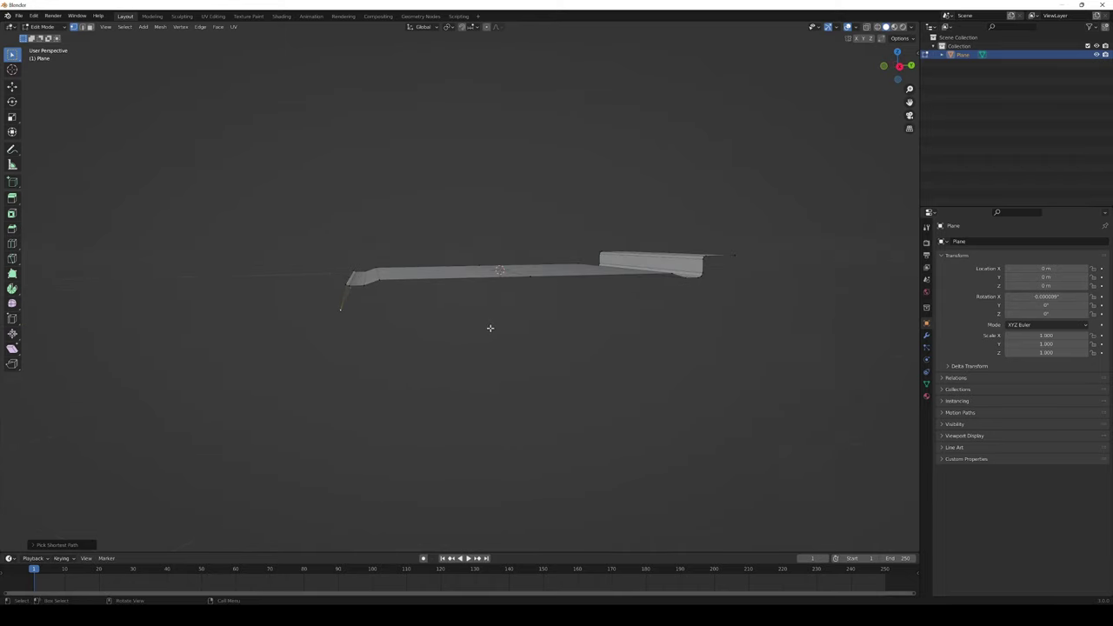
key("g")
left_click(422, 329)
Step: Select the upper edge of the slanted -Y side face and move it to form a gradual shoulder slope
middle_click_drag(423, 329, 358, 304)
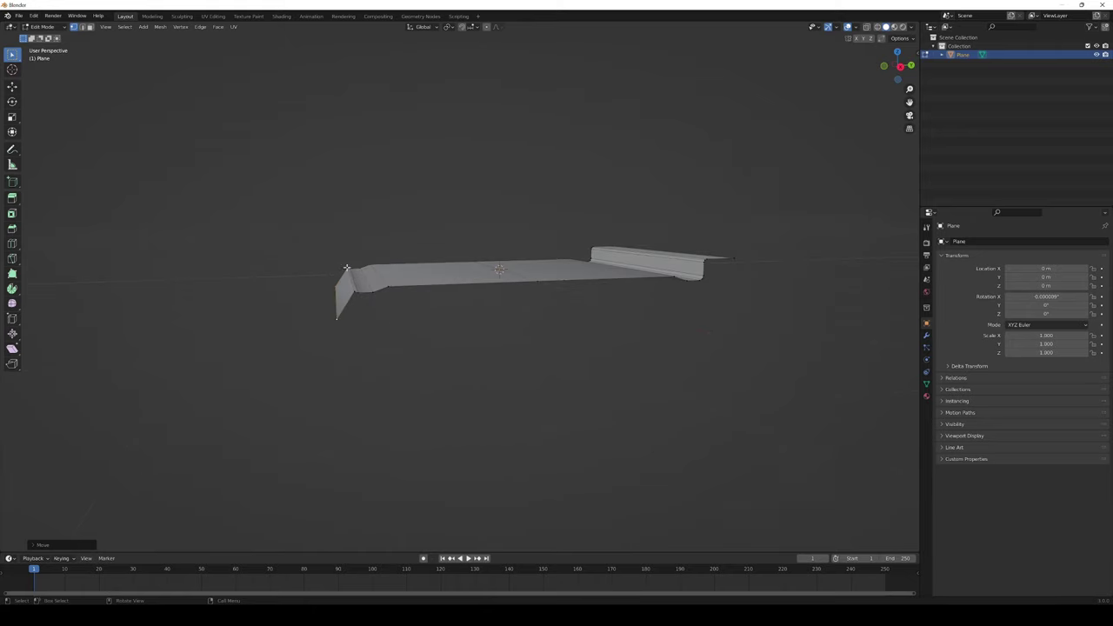
left_click(347, 268)
left_click(352, 293, "ctrl")
key("g")
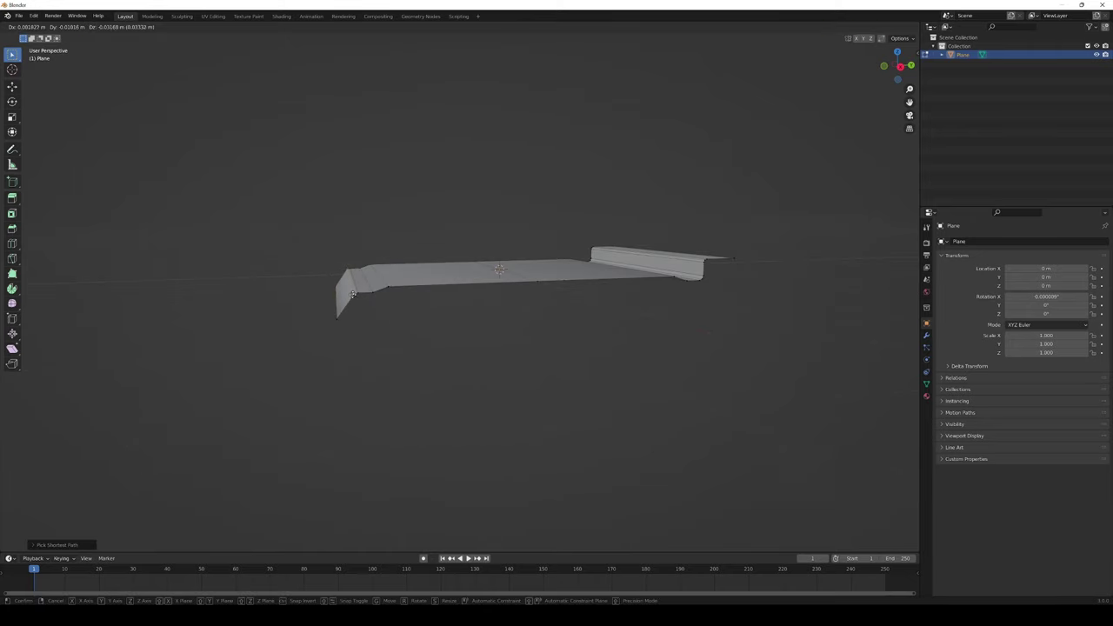
left_click(384, 303)
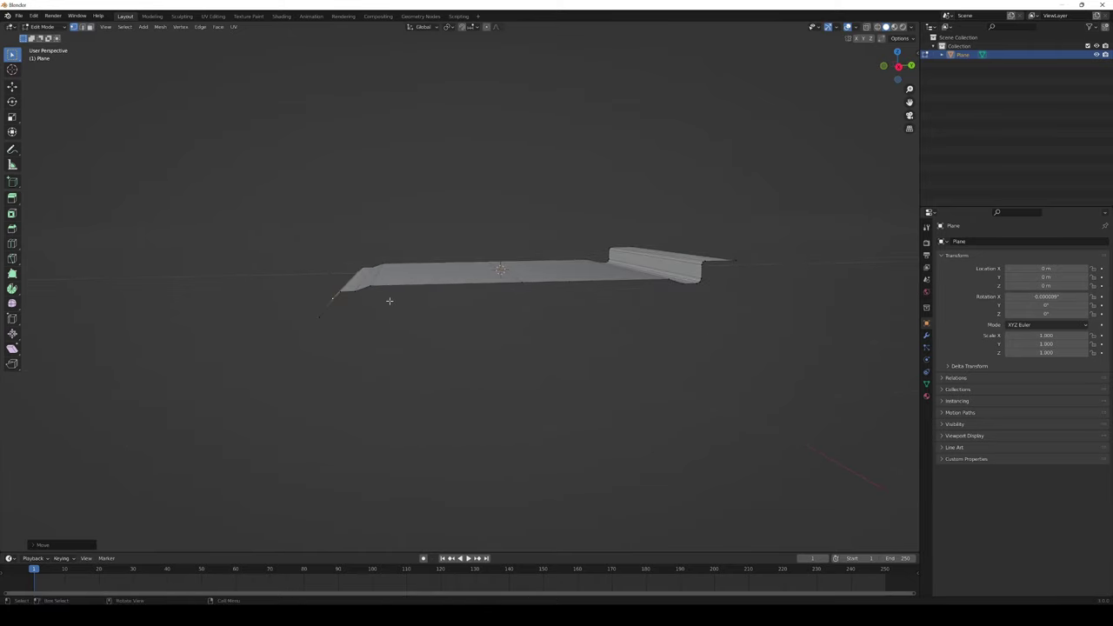
Step: Select the raised sidewalk strip on the road's +Y side and move it down below the road surface
middle_click_drag(567, 308, 380, 318)
middle_click_drag(460, 249, 482, 241)
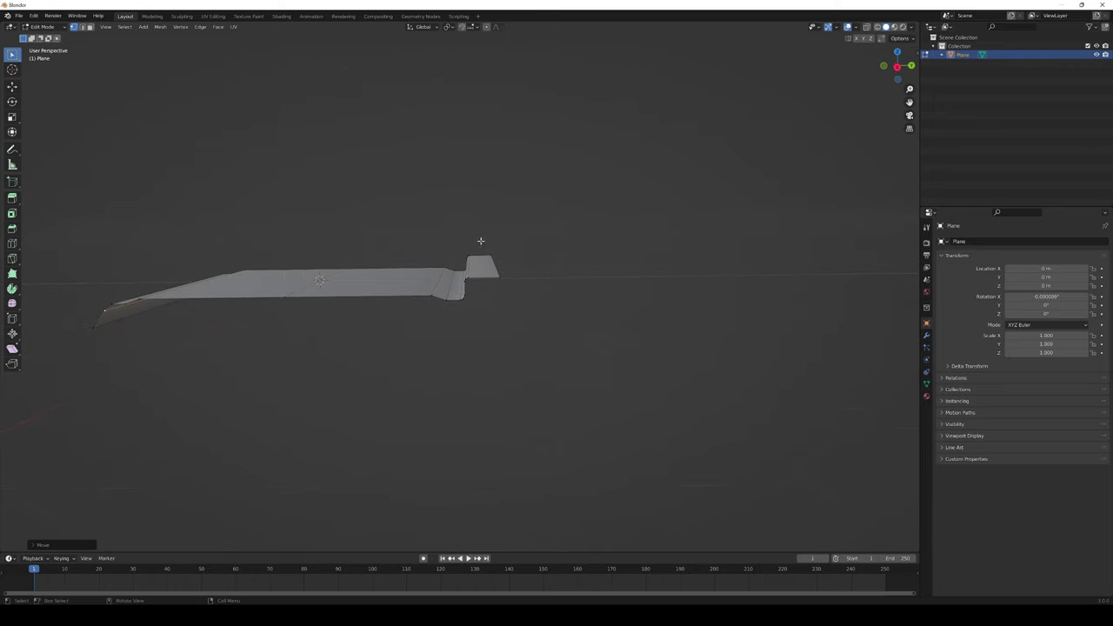
right_click(527, 307)
left_click(526, 303)
middle_click_drag(458, 250, 474, 269)
left_click_drag(462, 248, 496, 289)
middle_click_drag(495, 289, 476, 322)
key("g")
left_click(510, 319)
Step: Delete the lowered +Y sidewalk strip and the leftover curb geometry beside it
key("x")
left_click(499, 327)
key("x")
left_click(426, 309)
key("x")
left_click(430, 312)
Step: Move the outer edge on the +Y side and extrude it downward to form a sloped shoulder like the opposite side
left_click(459, 321, "ctrl")
key("g")
left_click(490, 331)
key("g")
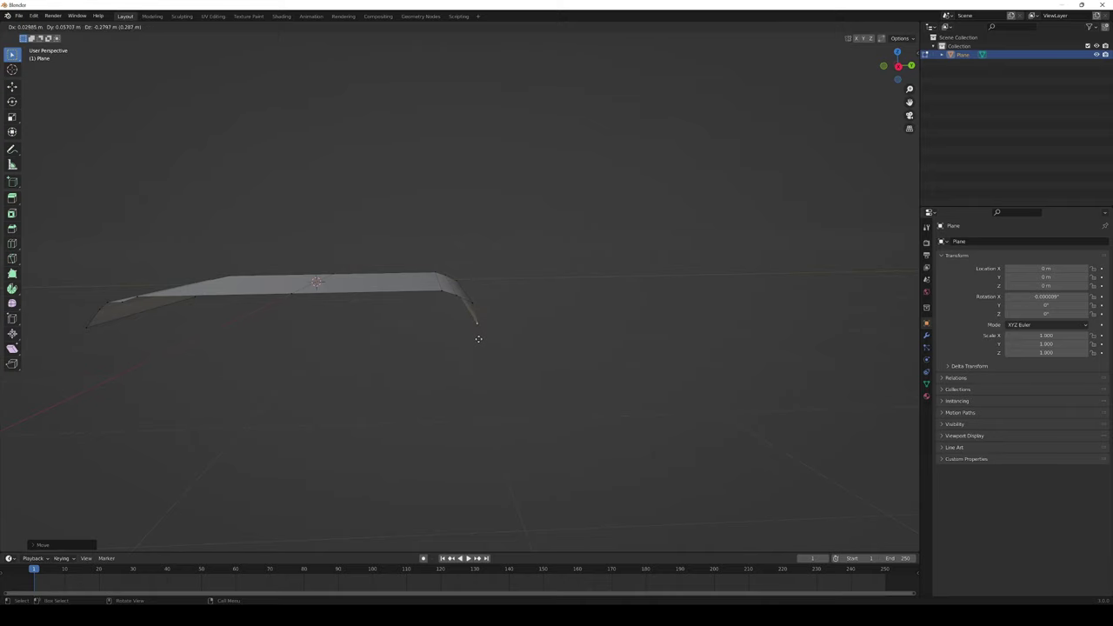
left_click(476, 338)
key("g")
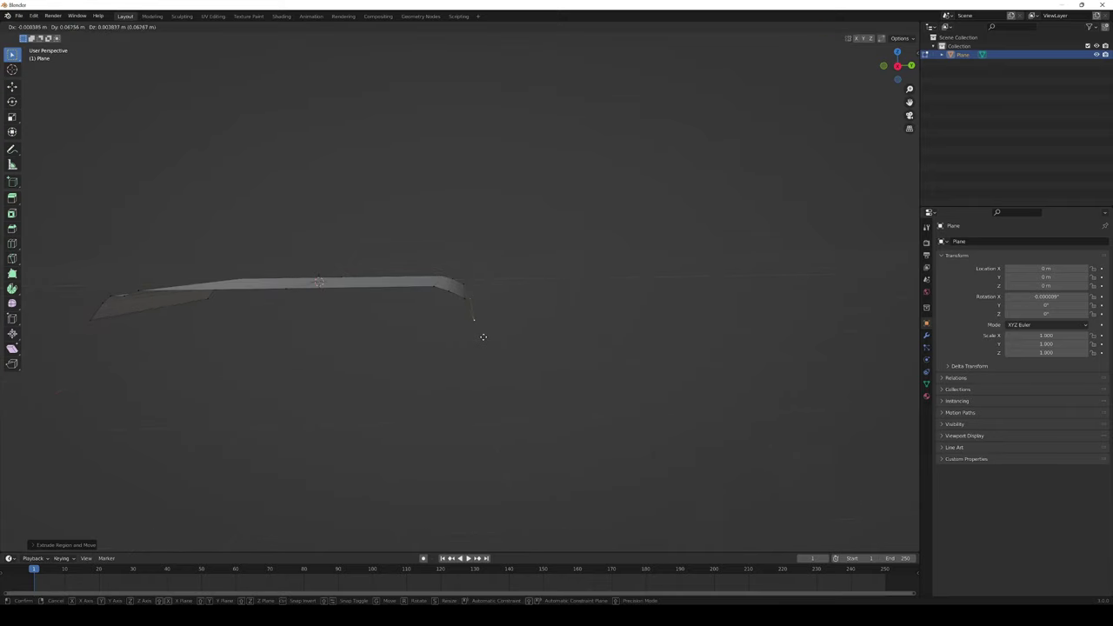
left_click(477, 338)
Step: Select the whole reshaped mesh, reproject its UVs from the top view in UV Editing, and scale them about 3.98 to span the tile
middle_click_drag(478, 339, 390, 251)
left_click(218, 307)
key("a")
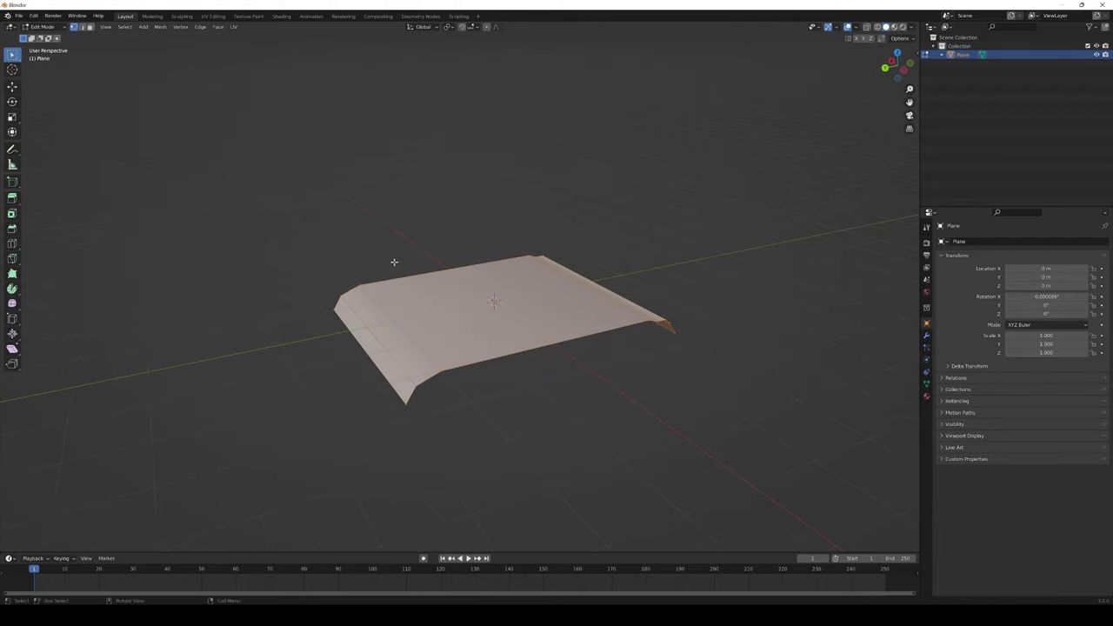
left_click(213, 16)
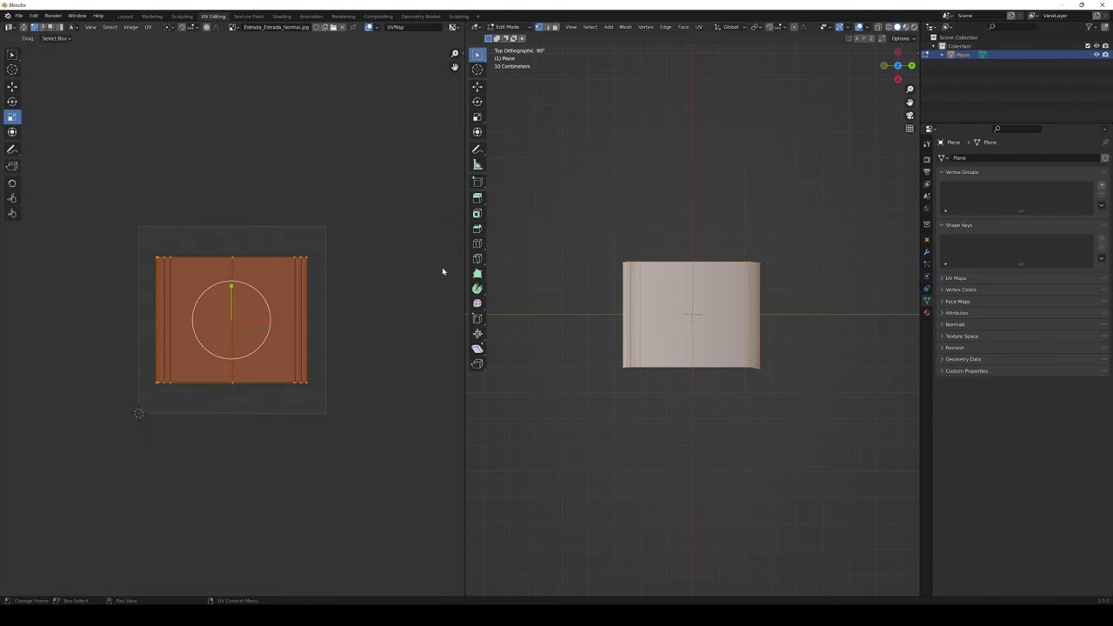
key("u")
left_click(666, 313)
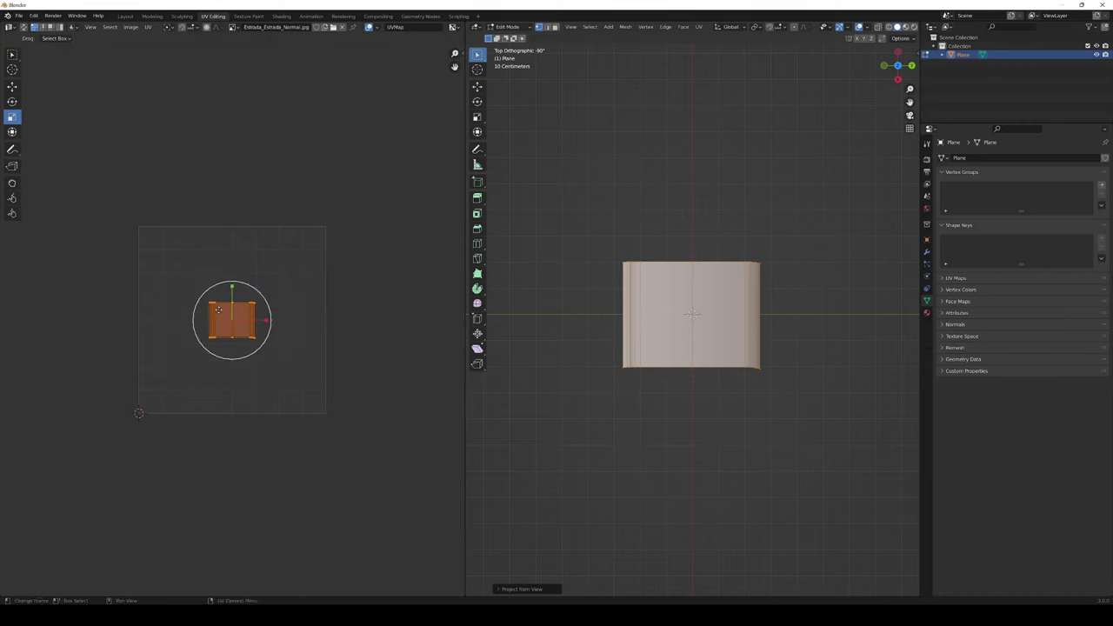
key("s")
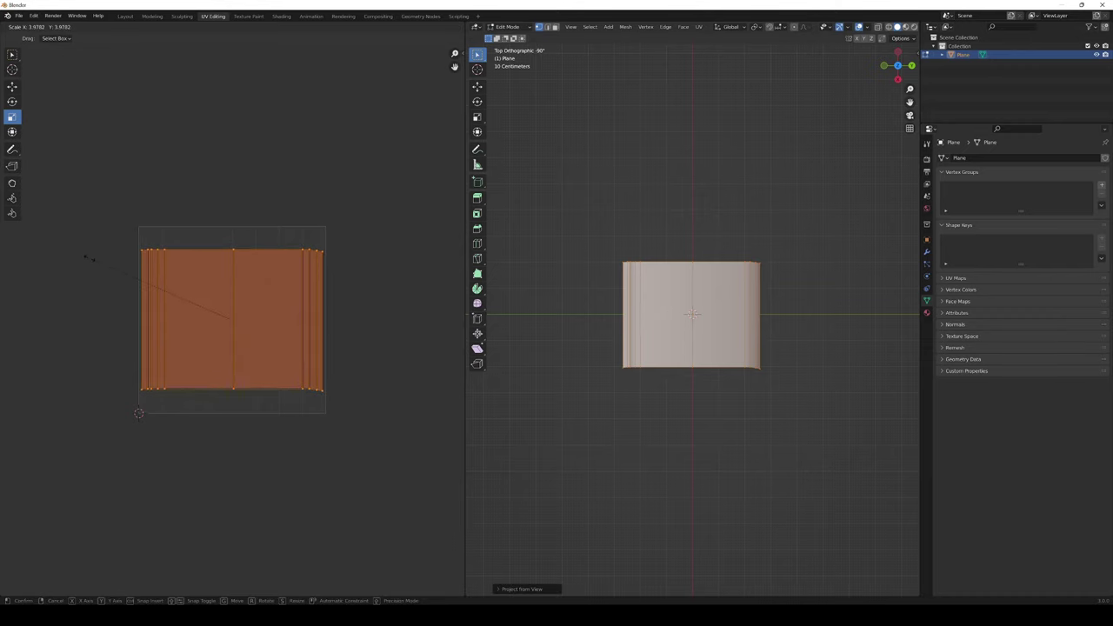
left_click(156, 271)
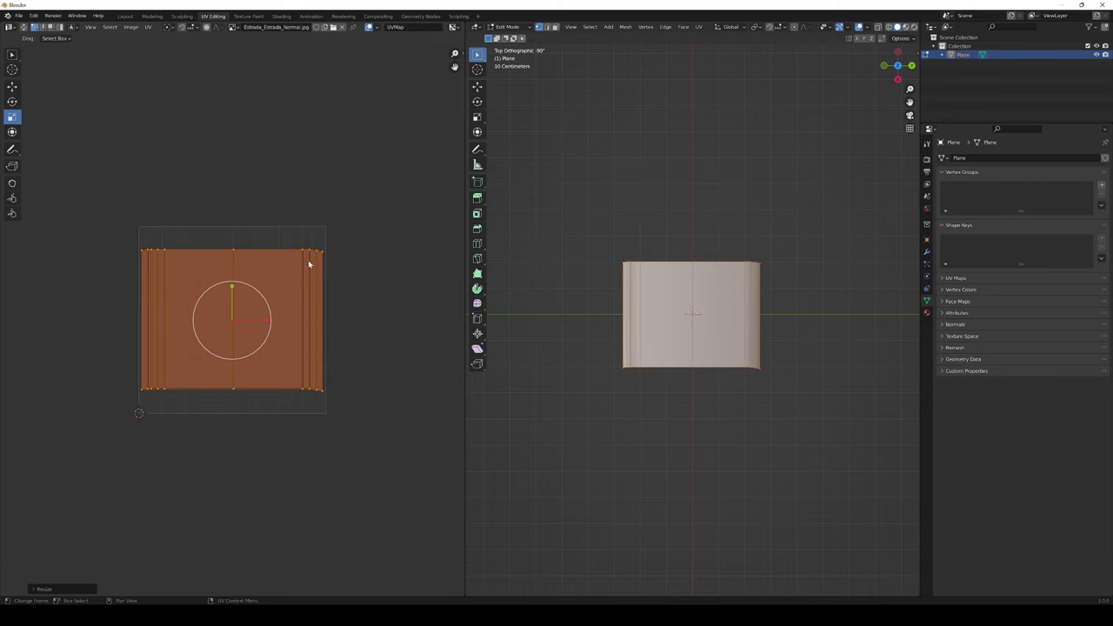
Step: Return to the Layout workspace and select the road object
left_click(125, 15)
left_click(418, 217)
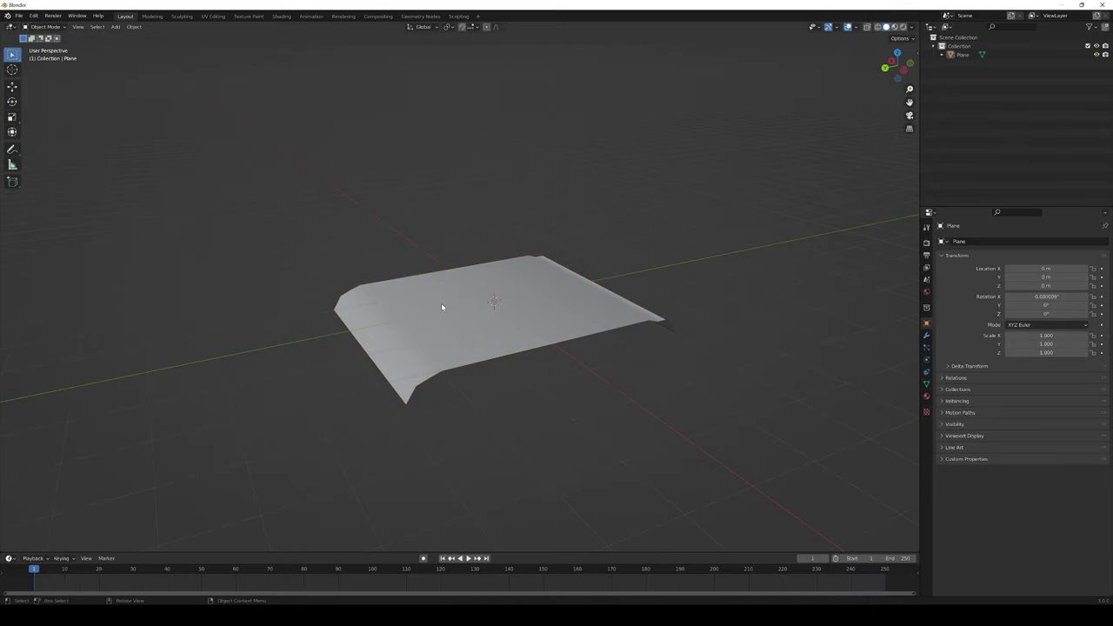
left_click(441, 303)
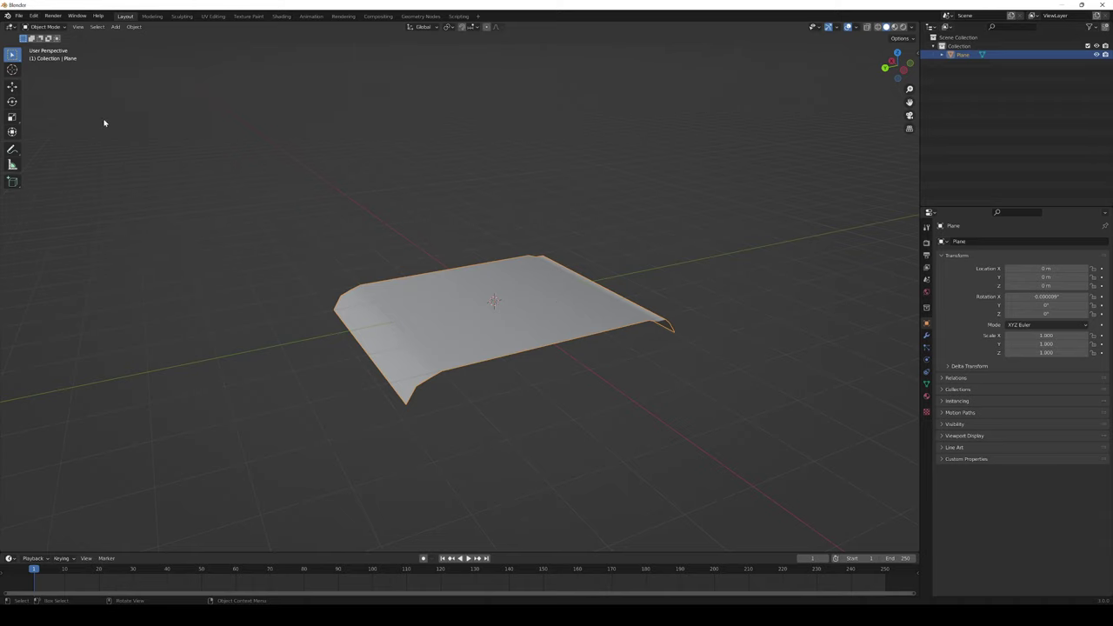
Step: Export the road model as an FBX file named roadSpline with the default export settings
left_click(20, 15)
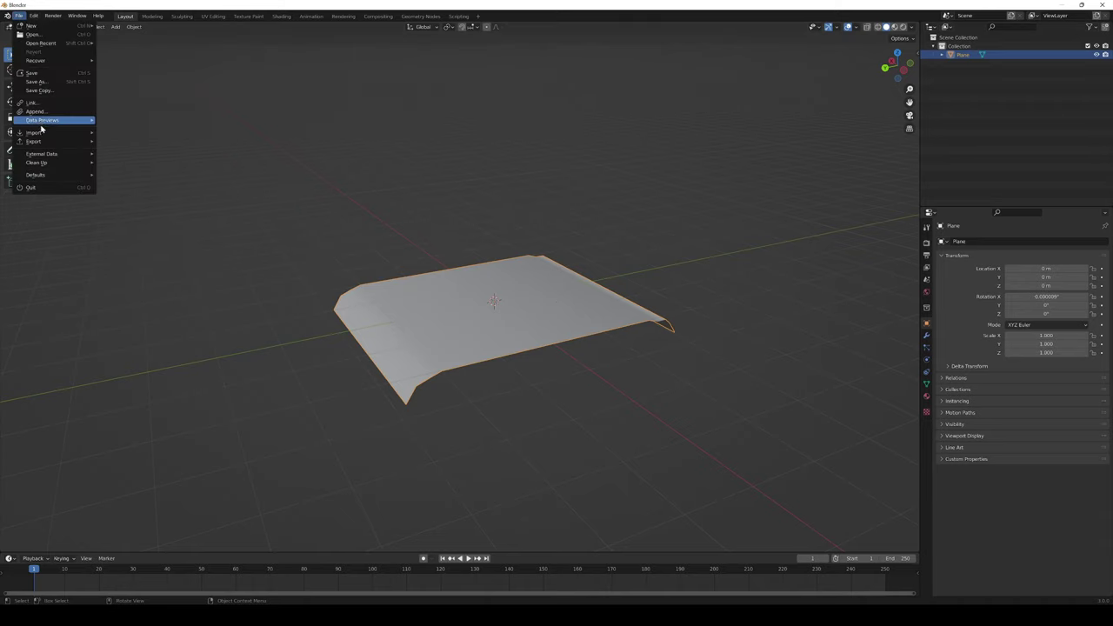
mouse_move(53, 141)
left_click(157, 212)
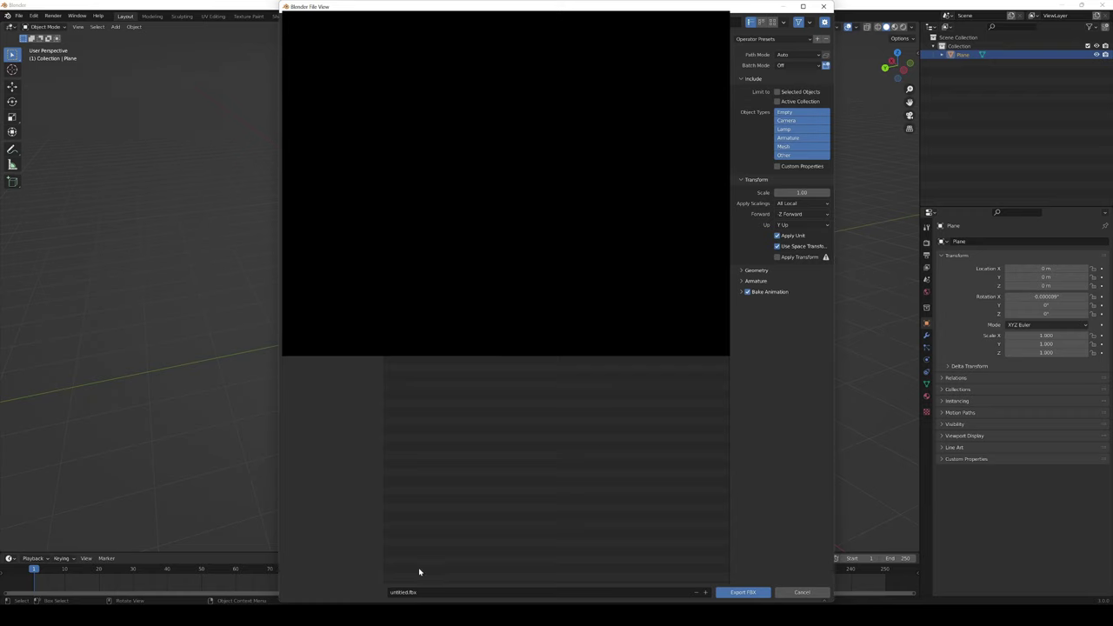
left_click(395, 591)
key("BackSpace")
type("roadSpli")
left_click(741, 593)
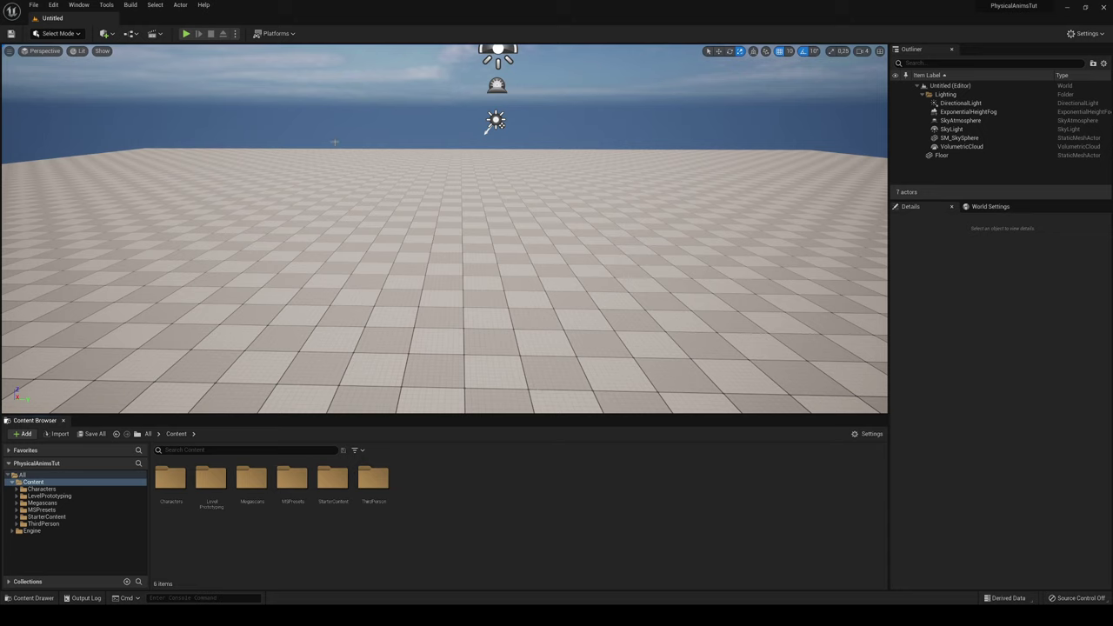
Step: Switch to Unreal Engine and create a new level from the Basic template
left_click(34, 5)
left_click(54, 24)
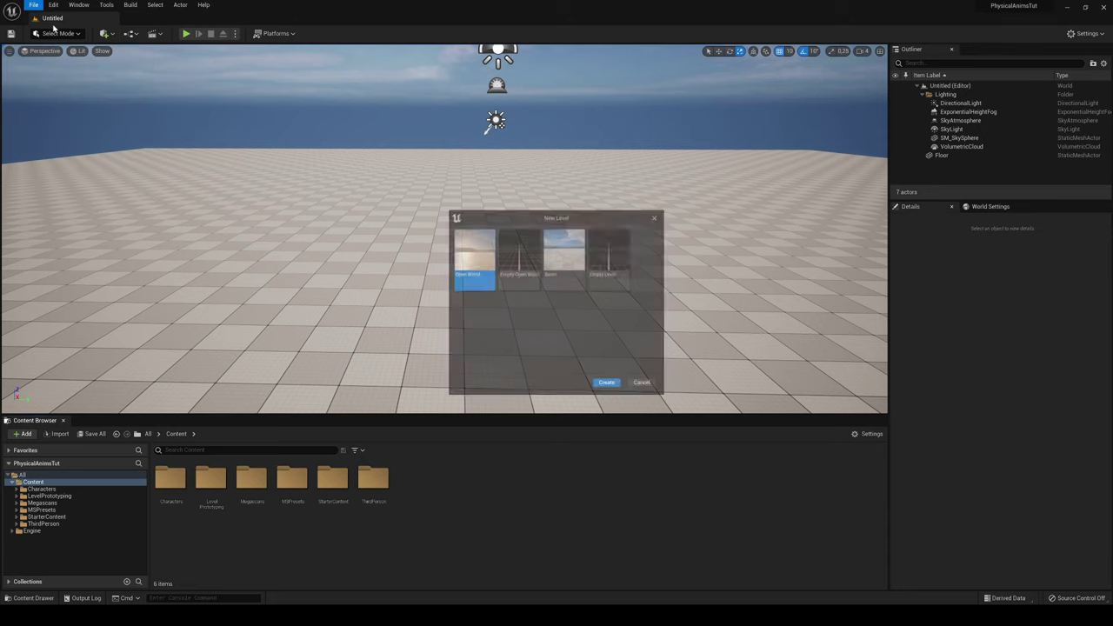
left_click(563, 252)
left_click(608, 383)
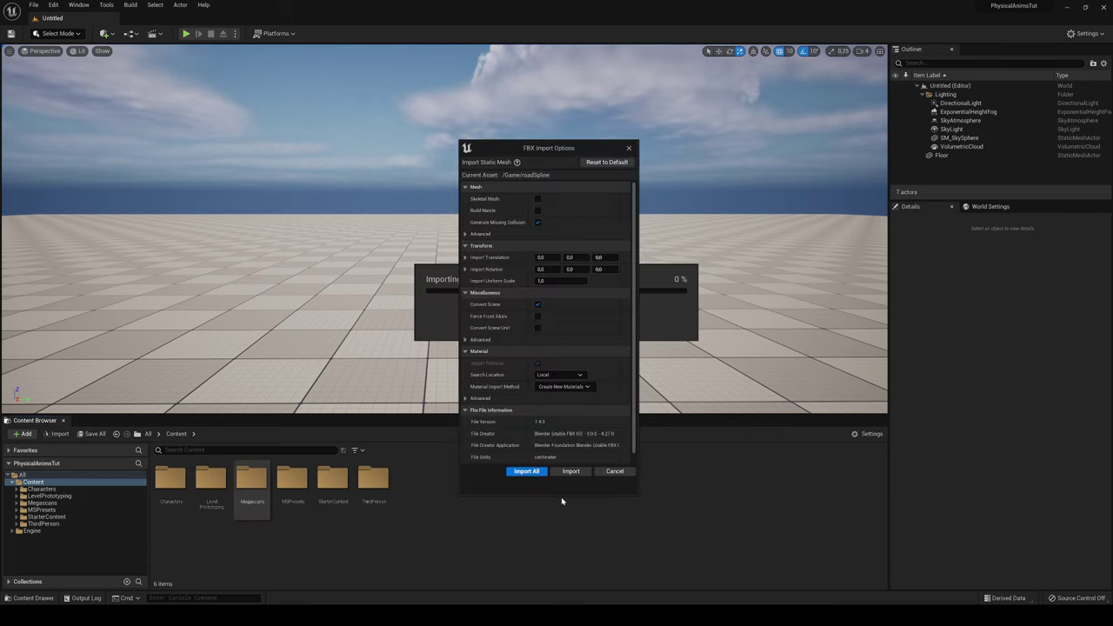
Step: Import the roadSpline FBX as a static mesh with default options and inspect its shape in the mesh editor
left_click(527, 471)
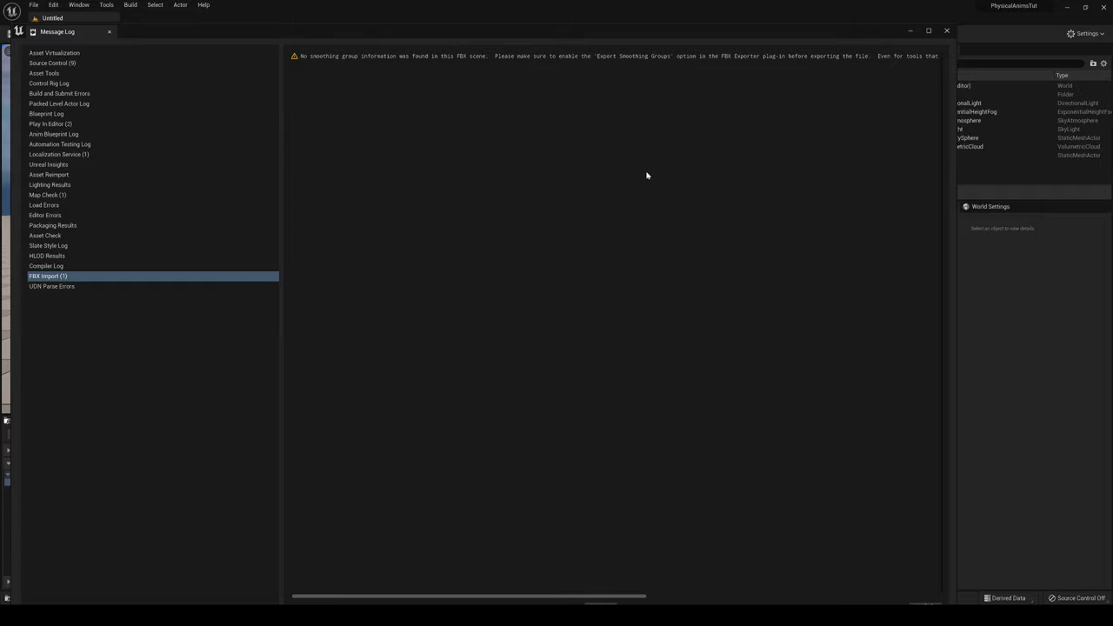
left_click(948, 31)
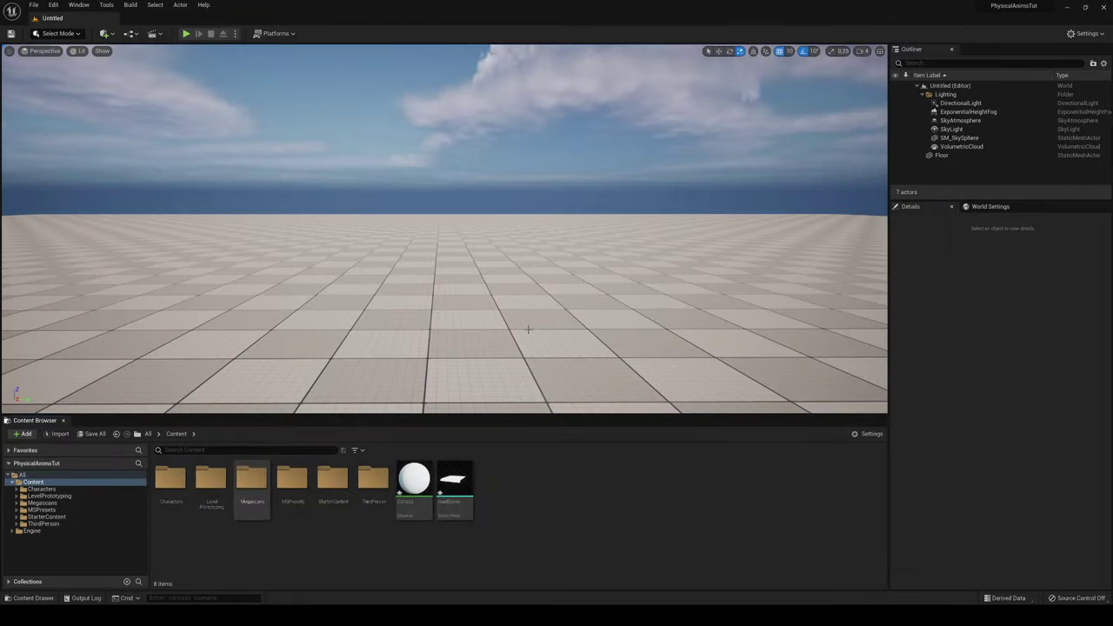
double_click(456, 486)
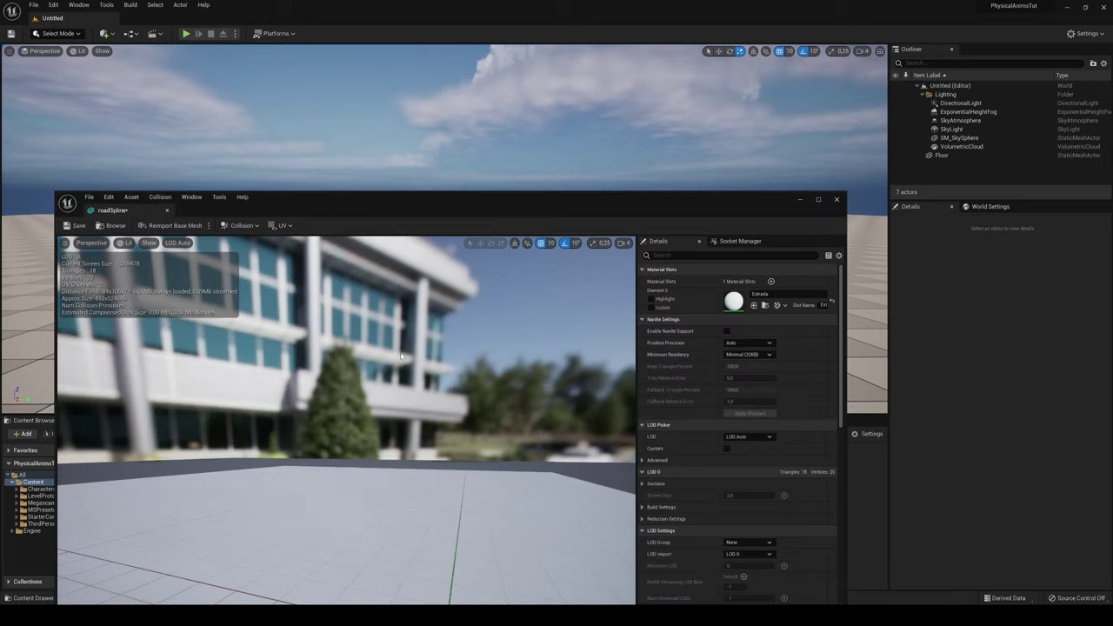
left_click_drag(413, 233, 443, 81)
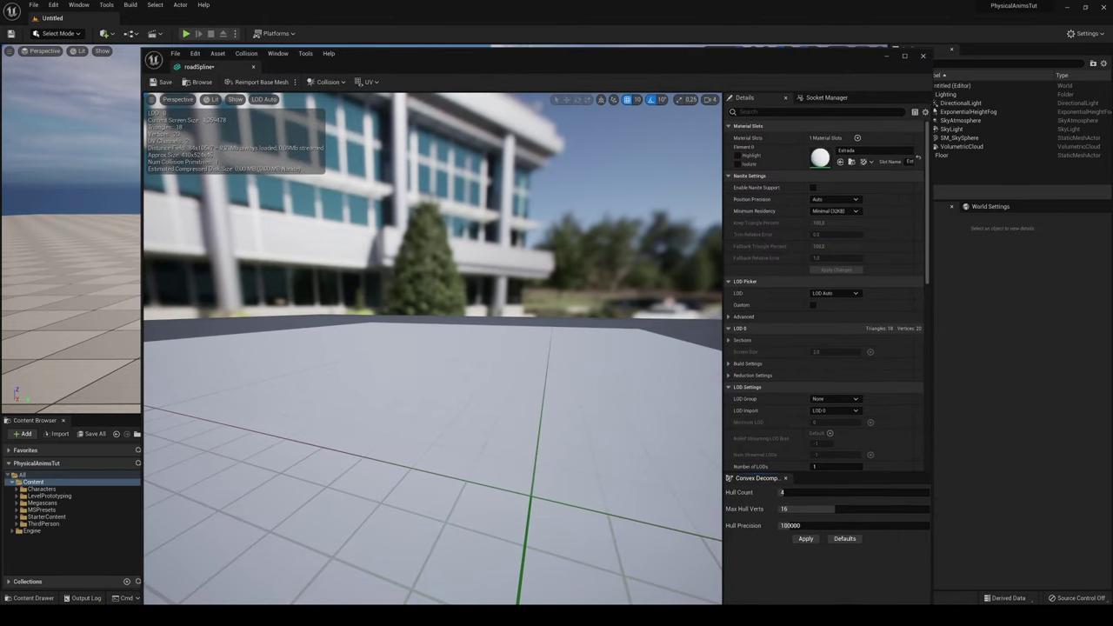
right_click_drag(432, 348, 287, 370)
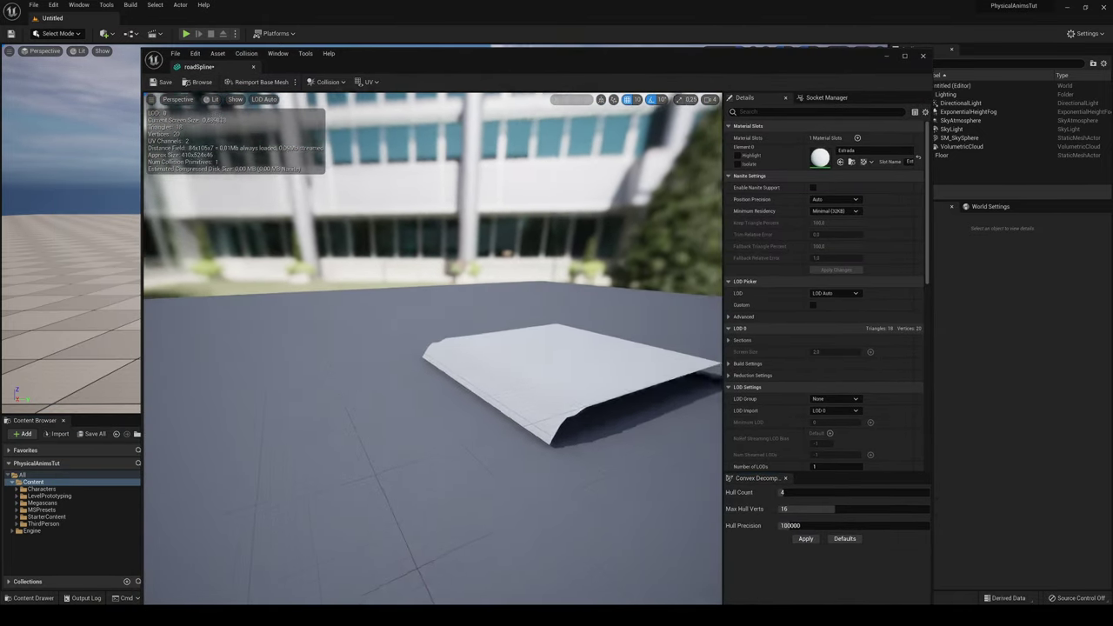
mouse_move(482, 361)
right_mouse_down()
mouse_move(557, 365)
mouse_move(513, 382)
mouse_move(574, 365)
mouse_move(482, 362)
right_mouse_up()
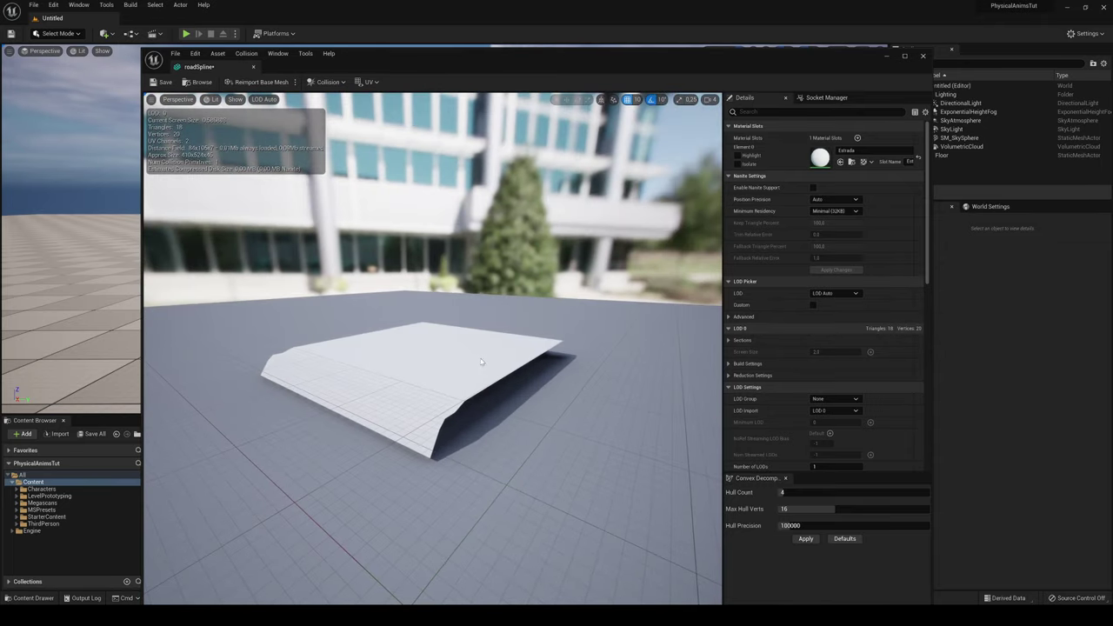
left_click(253, 66)
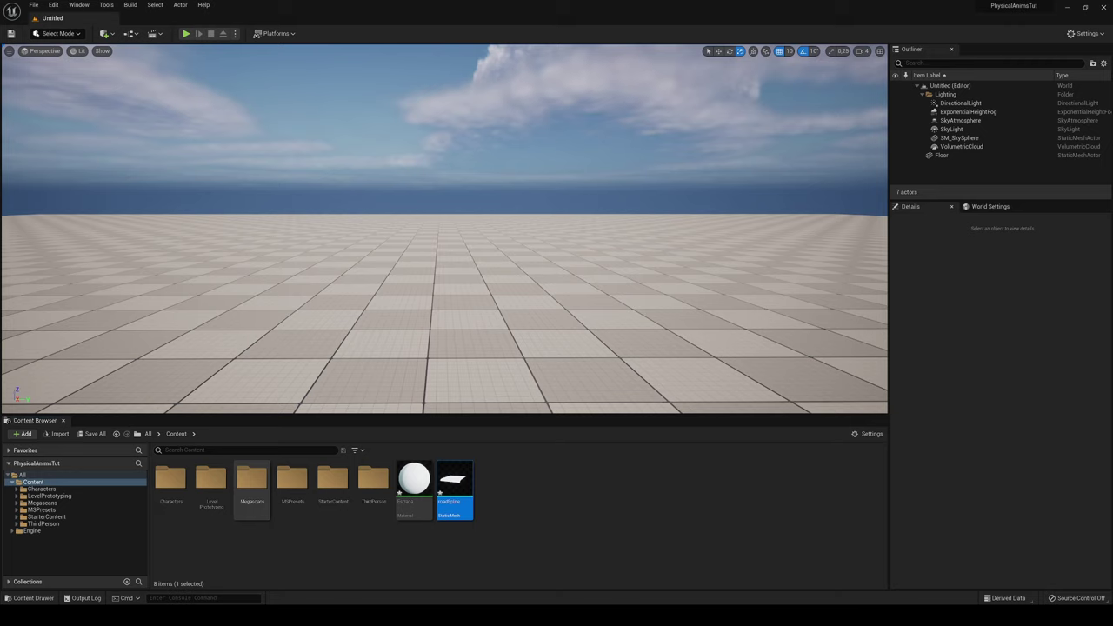
Step: Delete the Floor actor from the level
left_click(403, 252)
right_click_drag(402, 251, 403, 304)
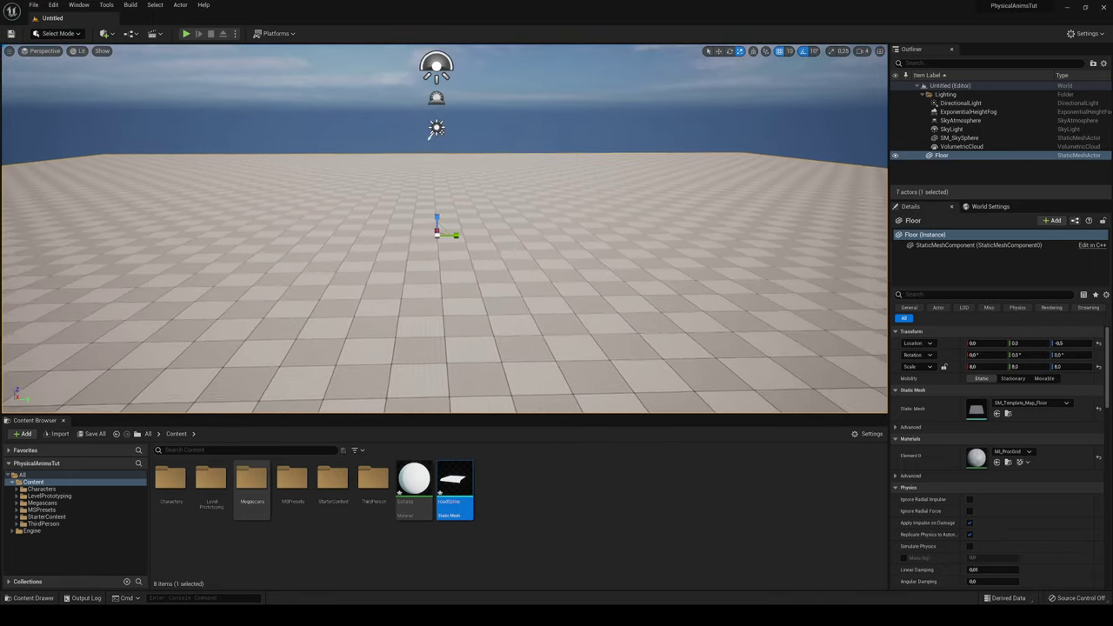
key("Delete")
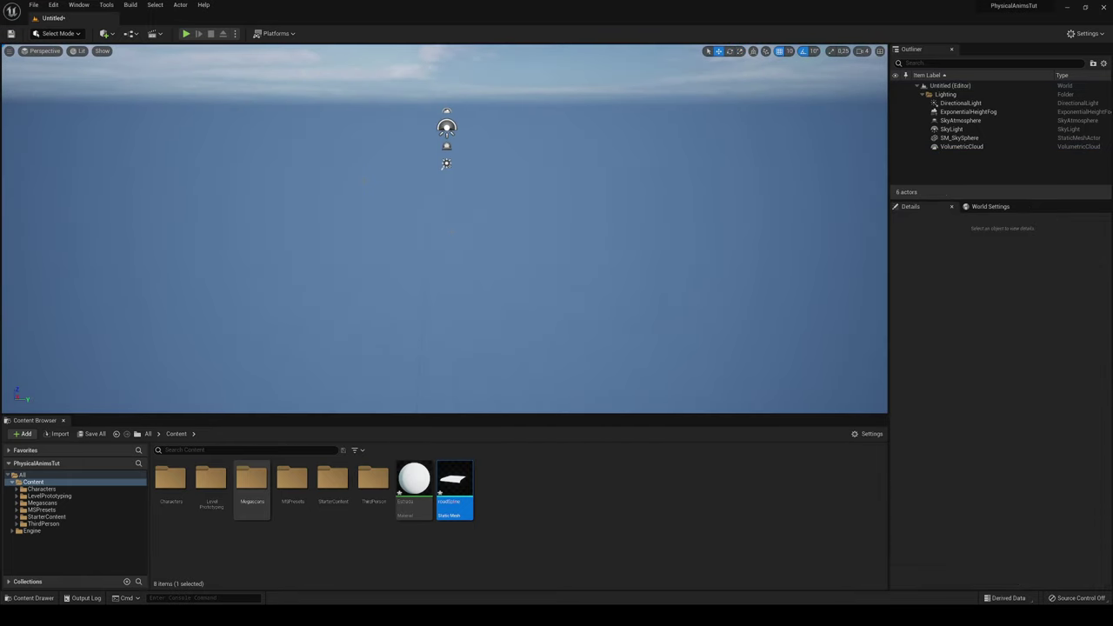
Step: Create a new landscape with Enable Edit Layers on and the default size of 8 × 8 components
left_click(50, 34)
left_click(60, 57)
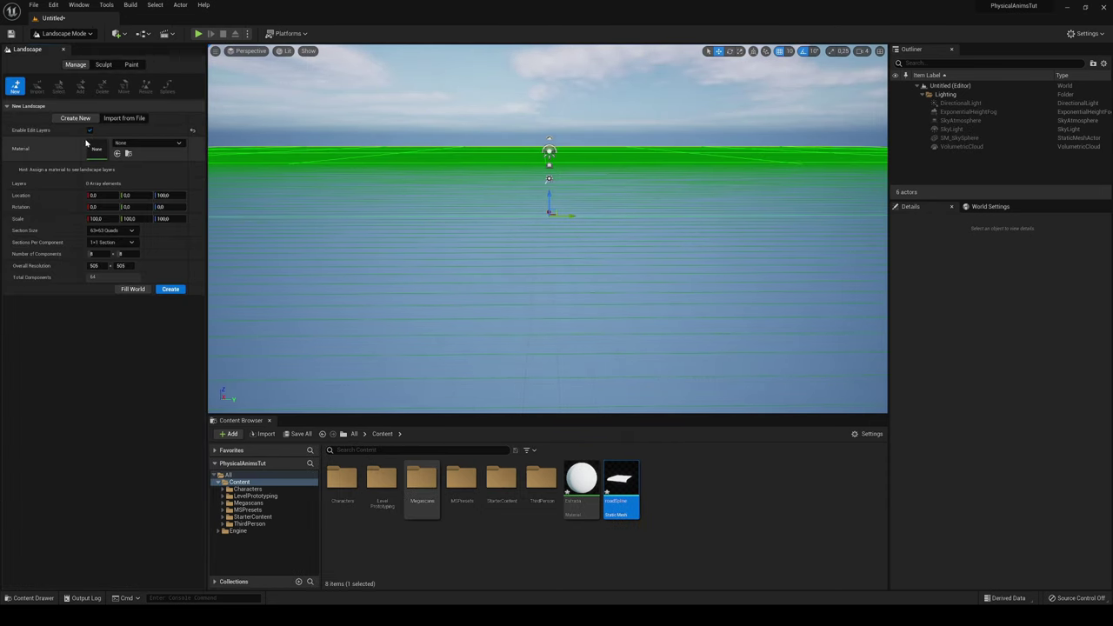
left_click(90, 131)
left_click(89, 130)
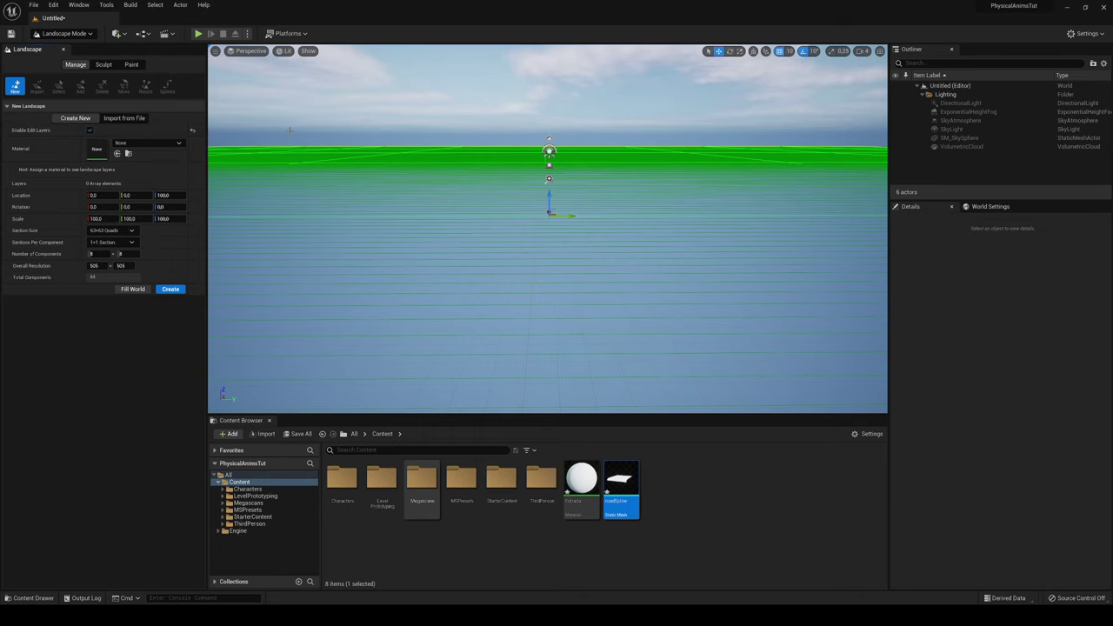
right_click_drag(548, 228, 548, 253)
key("e")
key("s")
right_click_drag(548, 229, 560, 227)
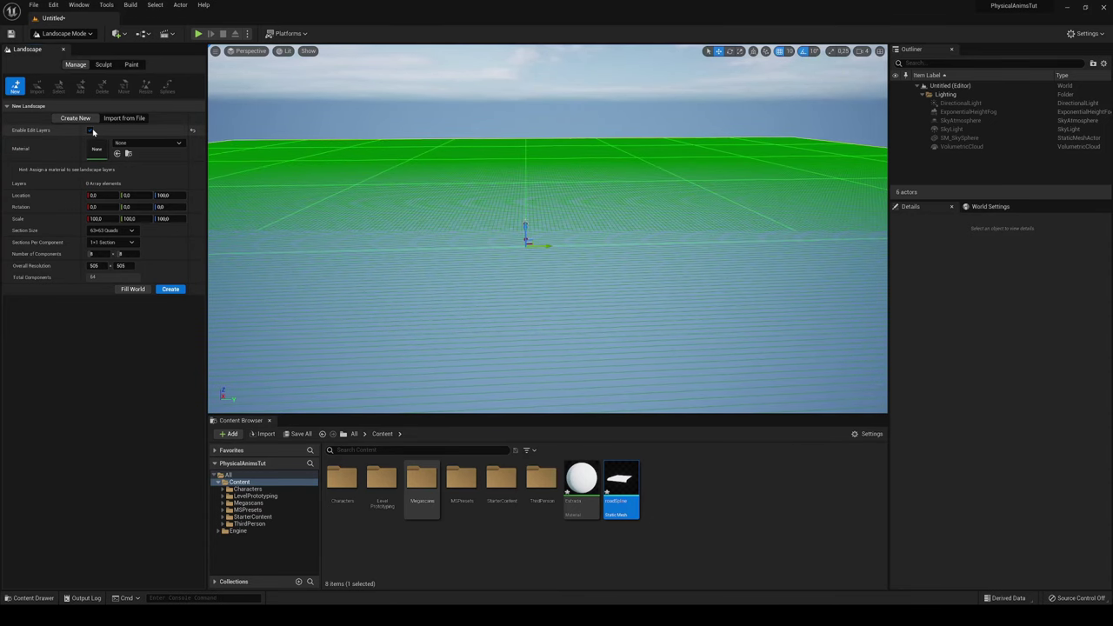
left_click(170, 289)
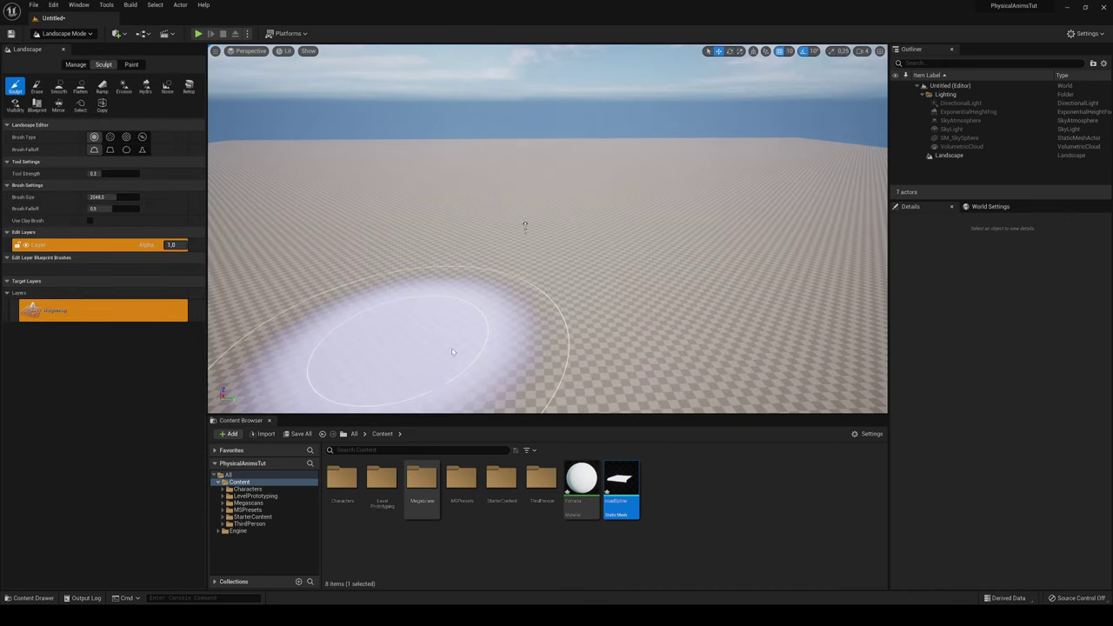
Step: Return to selection mode and check the landscape's Enable Edit Layers setting by filtering its details for "edit"
left_click(63, 33)
left_click(63, 49)
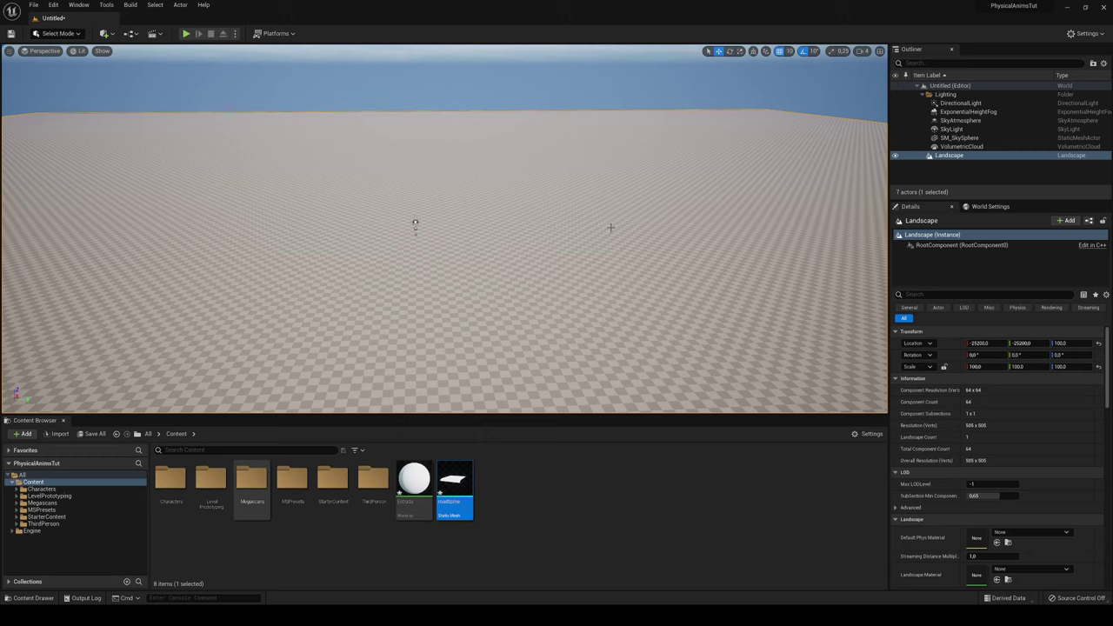
left_click(937, 296)
type("edit")
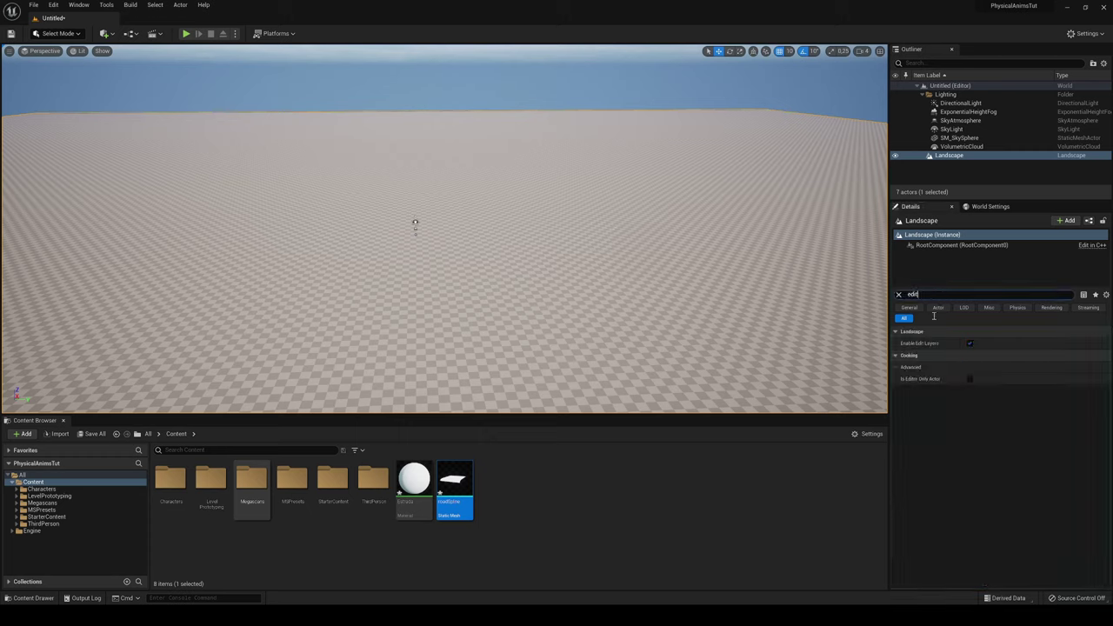
left_click(898, 294)
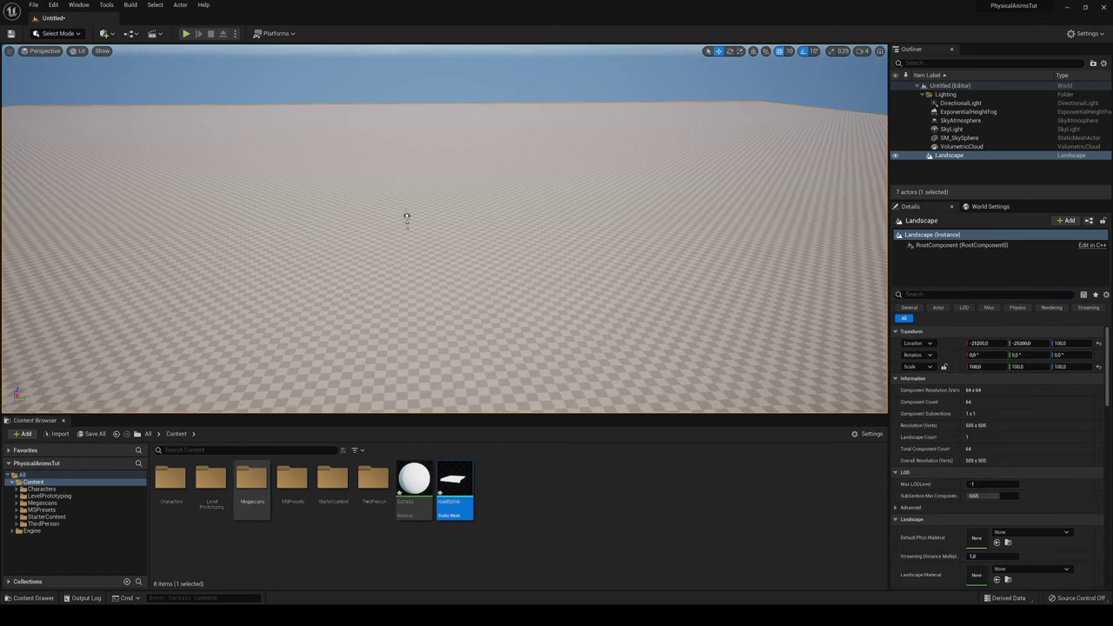
Step: Create a new landscape edit layer named RoadsSpline above the existing layer
left_click(58, 33)
left_click(64, 57)
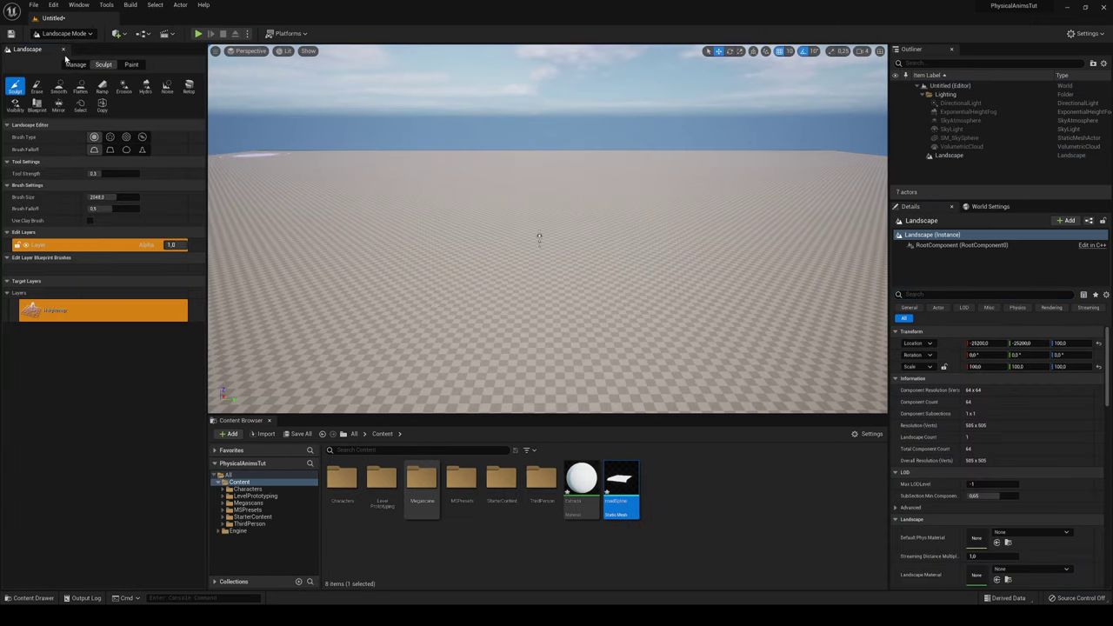
left_click(75, 65)
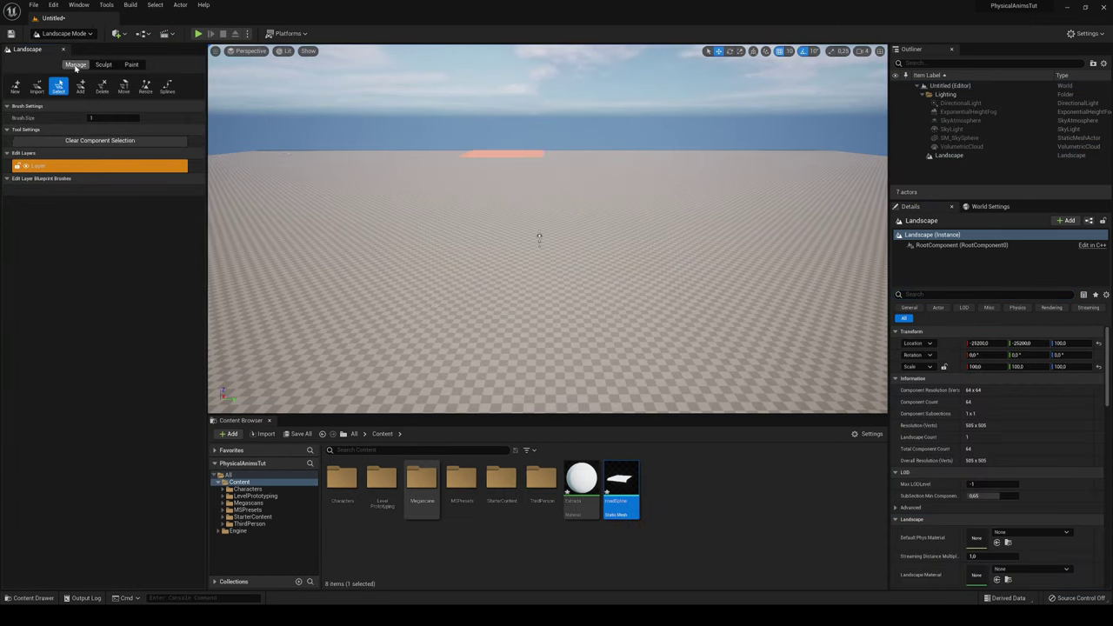
left_click(84, 166)
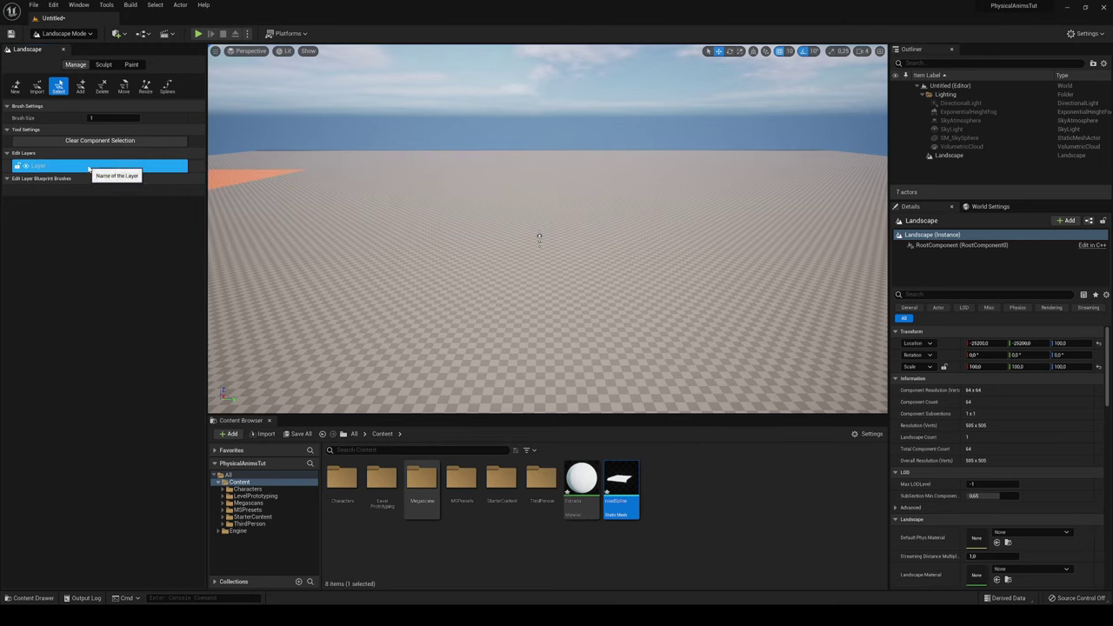
right_click(88, 168)
left_click(107, 183)
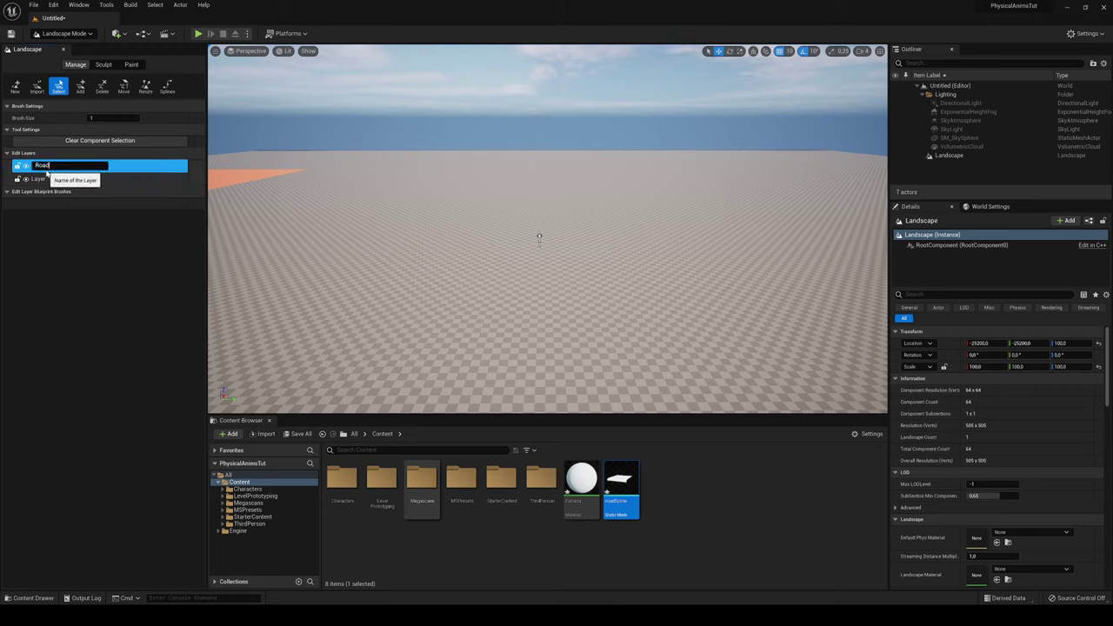
type("RoadsSpline")
key("Return")
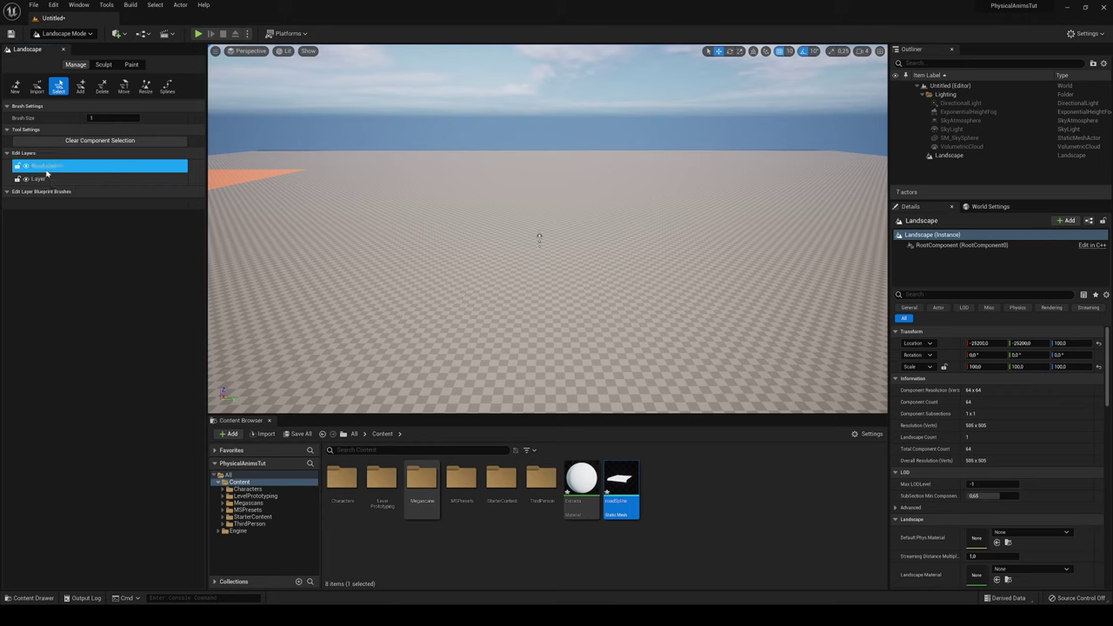
Step: Reserve the RoadsSpline edit layer for landscape splines
right_click(94, 167)
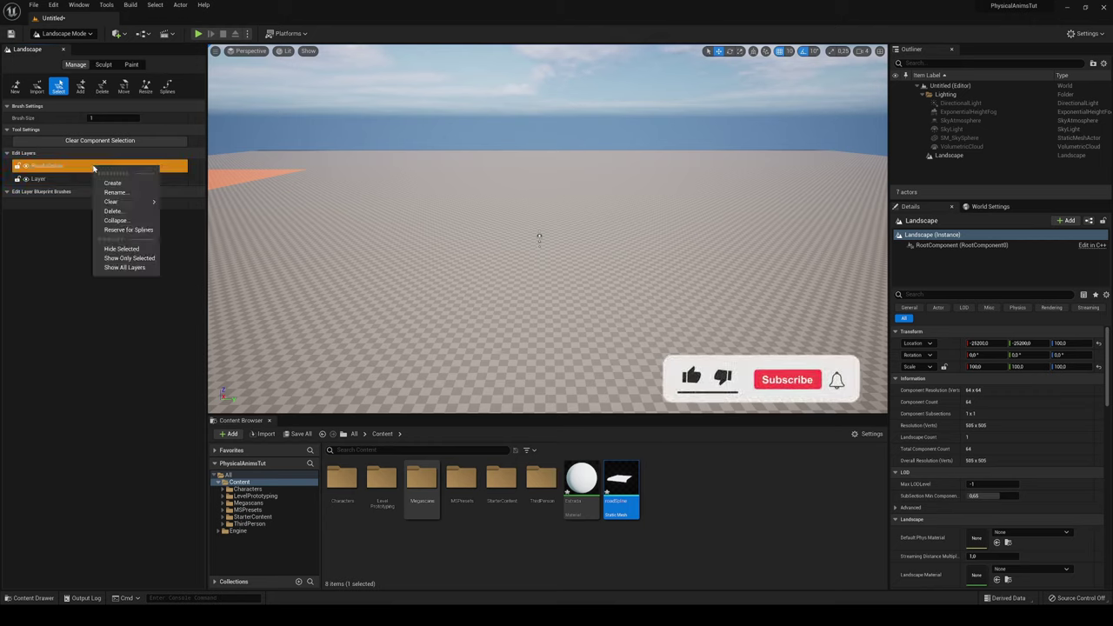
left_click(125, 231)
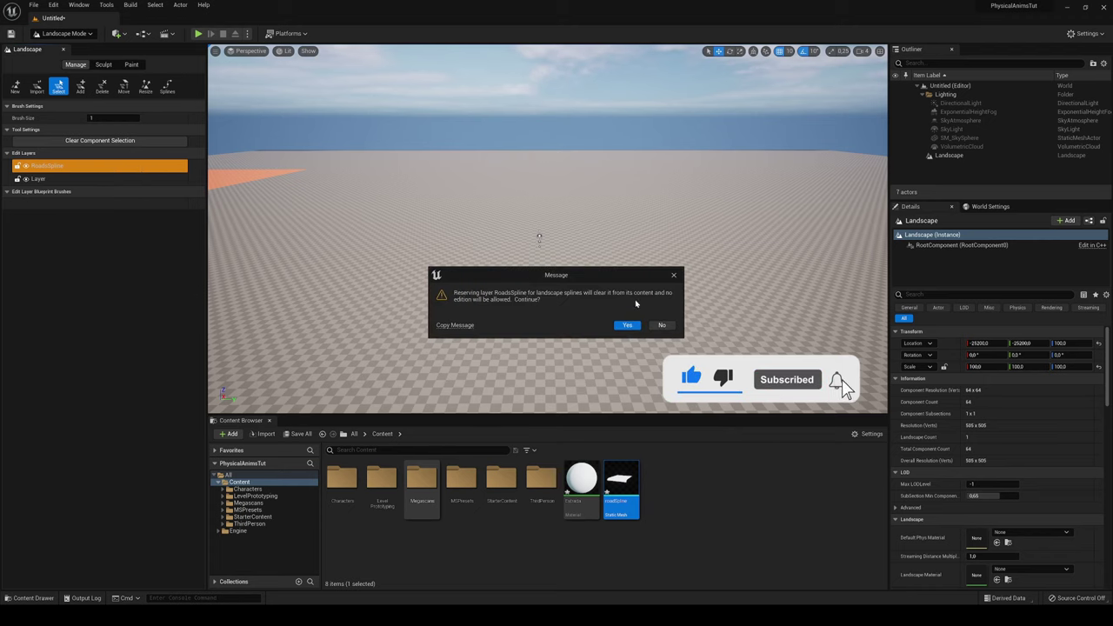
left_click(627, 324)
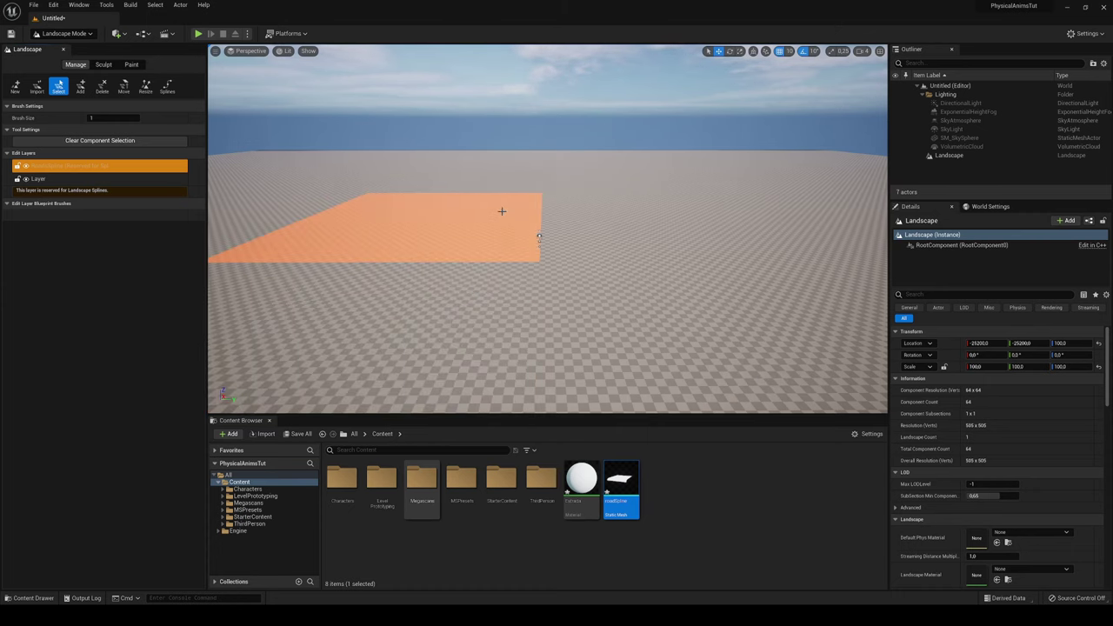
Step: Activate the landscape Splines tool and place the first spline control point on the open landscape
right_click_drag(502, 212, 494, 233)
key("w")
right_click_drag(427, 300, 502, 213)
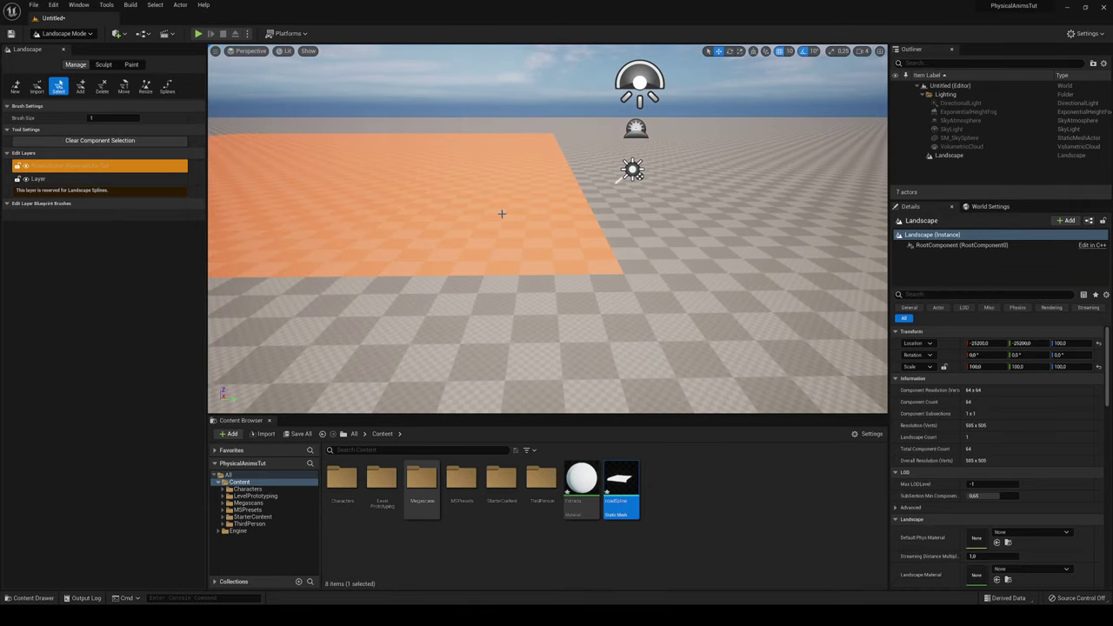
left_click(175, 90)
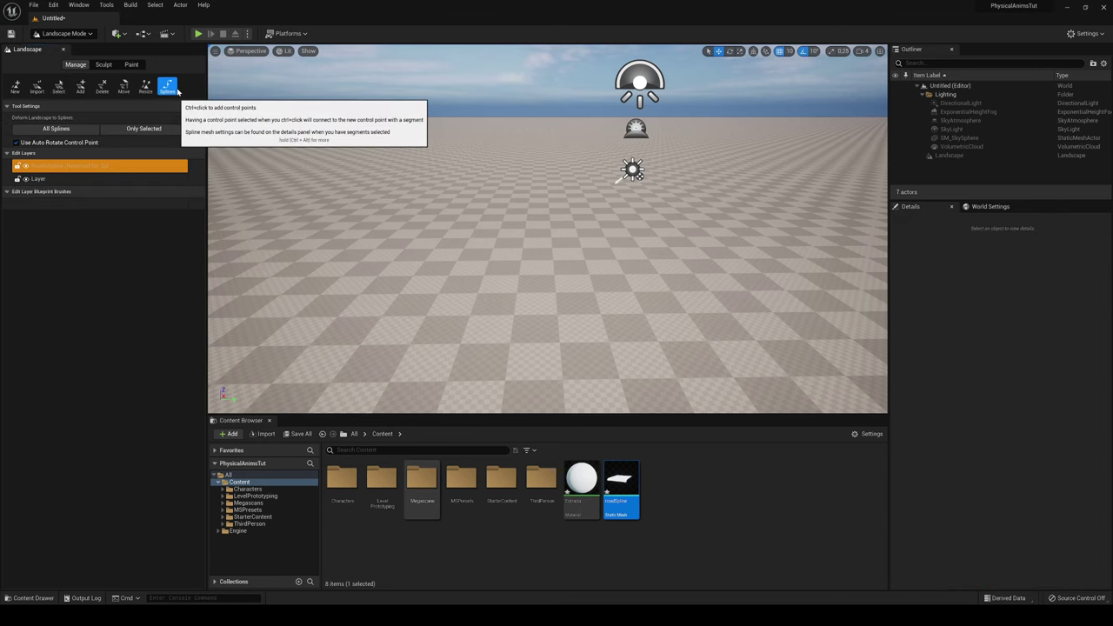
right_click_drag(498, 221, 627, 234)
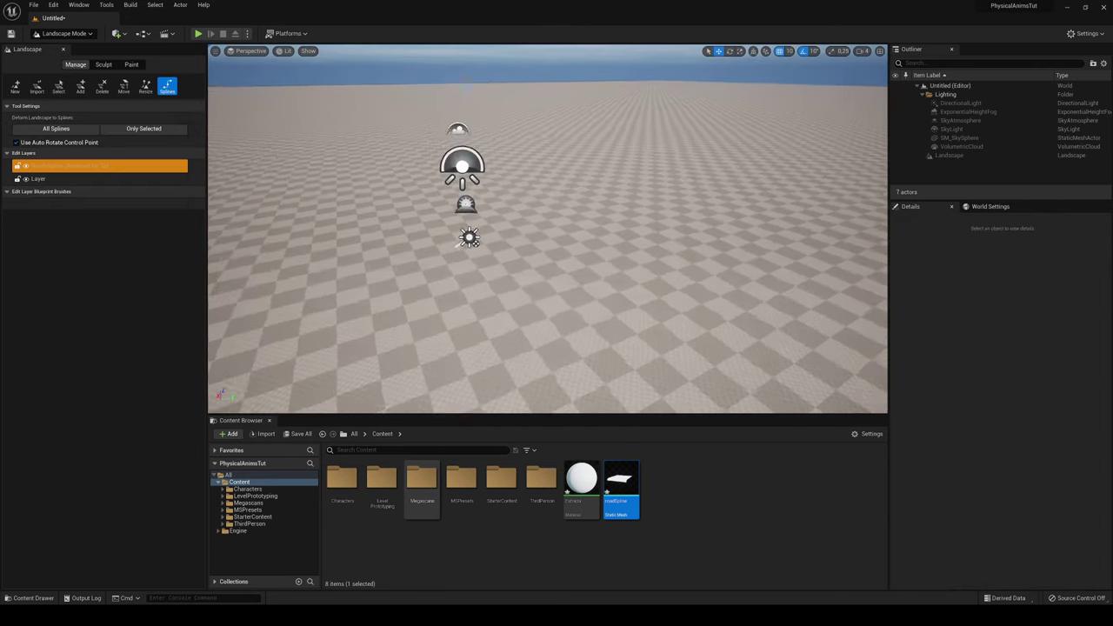
right_click_drag(544, 252, 599, 307)
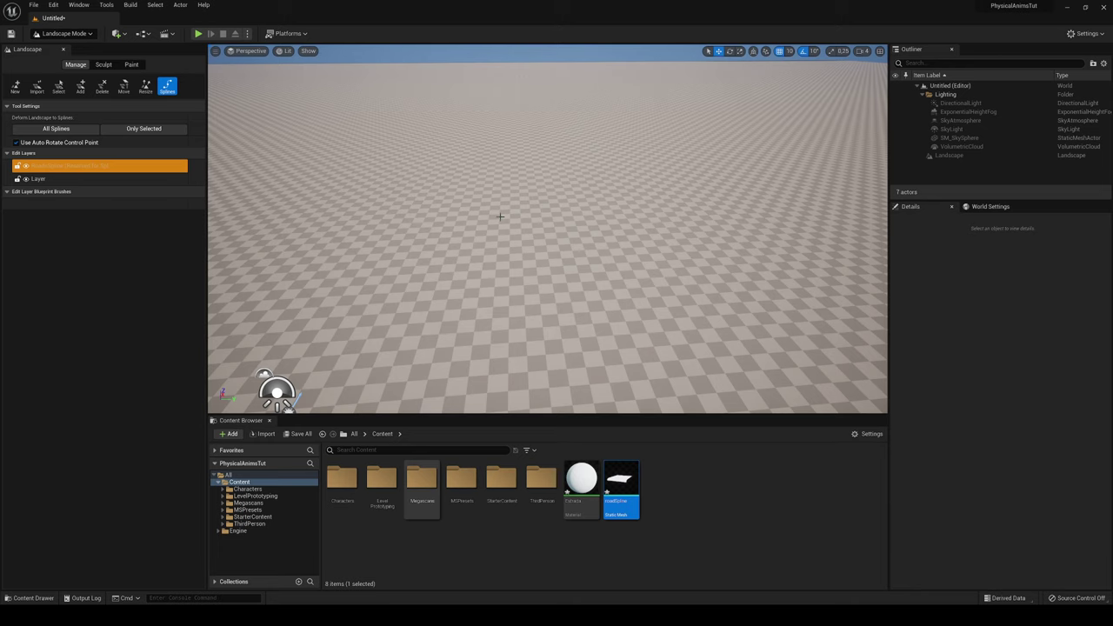
left_click(608, 182, "ctrl")
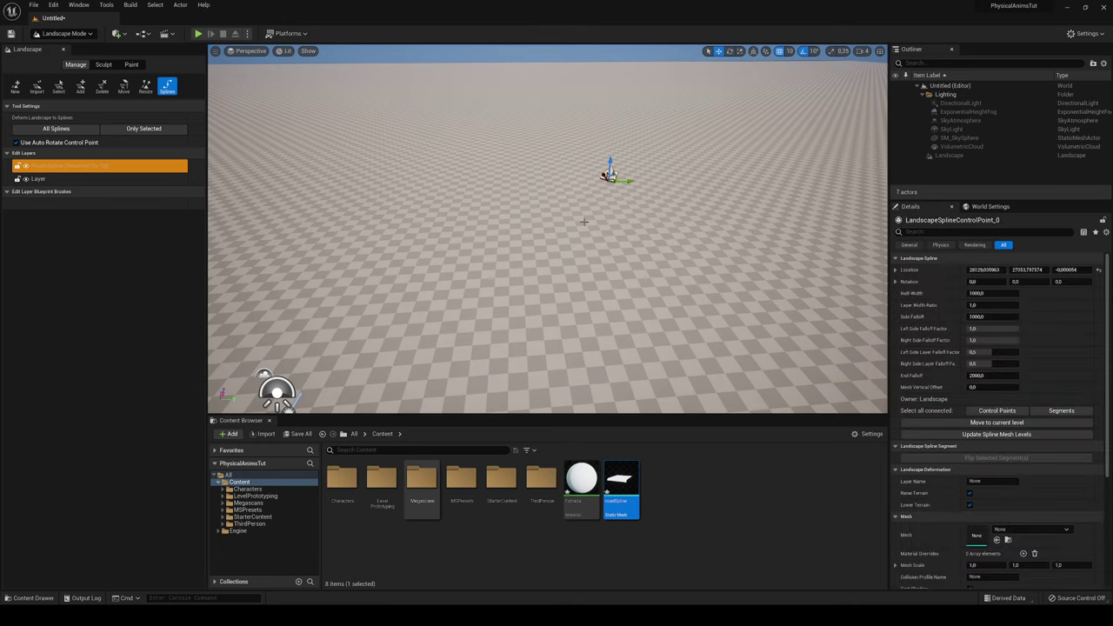
Step: Extend the spline with four more control points, forming a long straight that begins to curve at its end
right_click_drag(585, 222, 530, 261)
key("w")
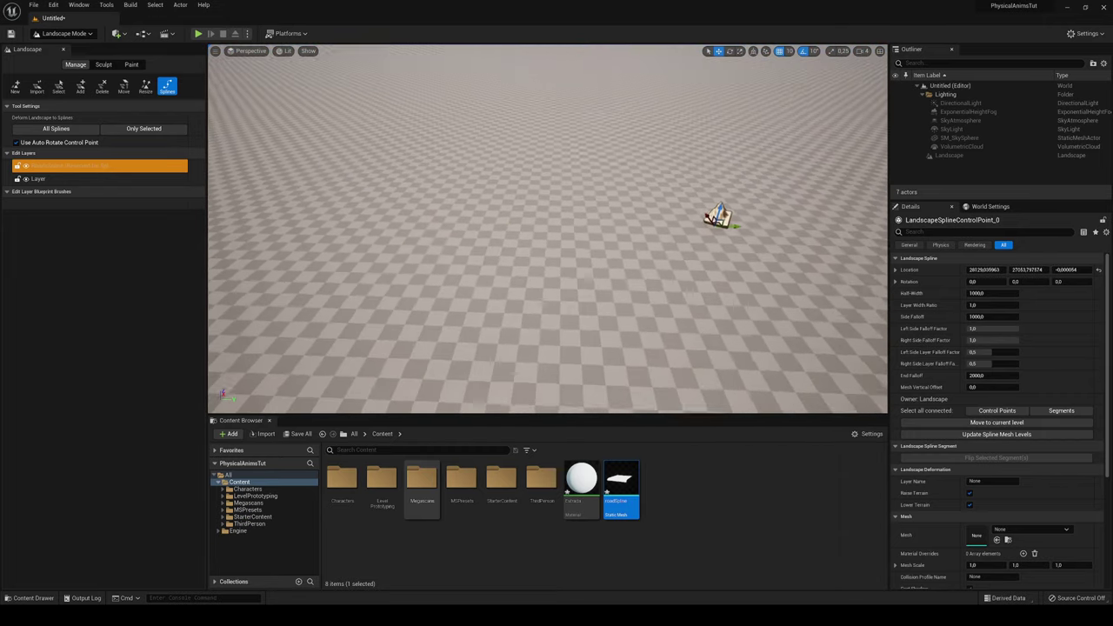
right_click_drag(534, 206, 535, 233)
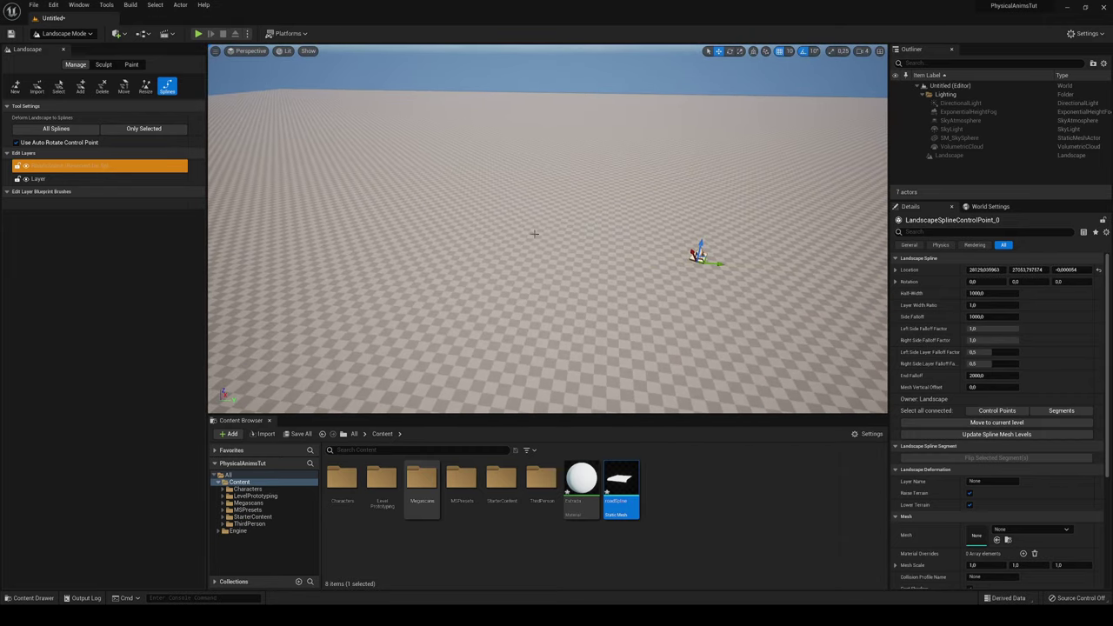
left_click(474, 241, "ctrl")
key("s")
right_click_drag(610, 259, 557, 284)
left_click(436, 169, "ctrl")
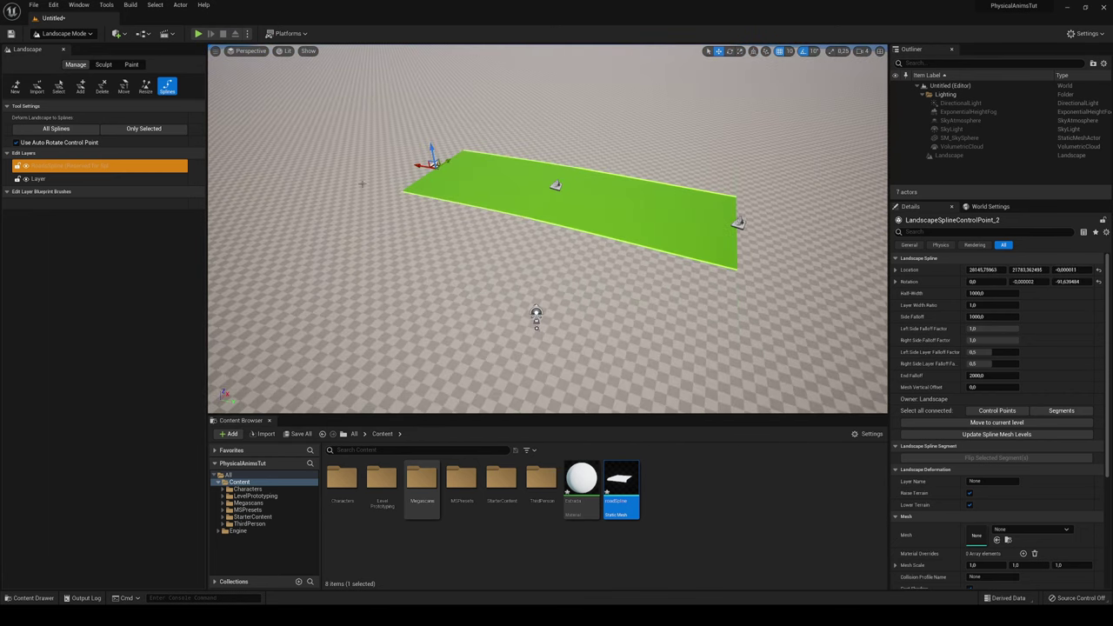
left_click(294, 188, "ctrl")
right_click_drag(366, 190, 260, 190)
left_click(344, 194, "ctrl")
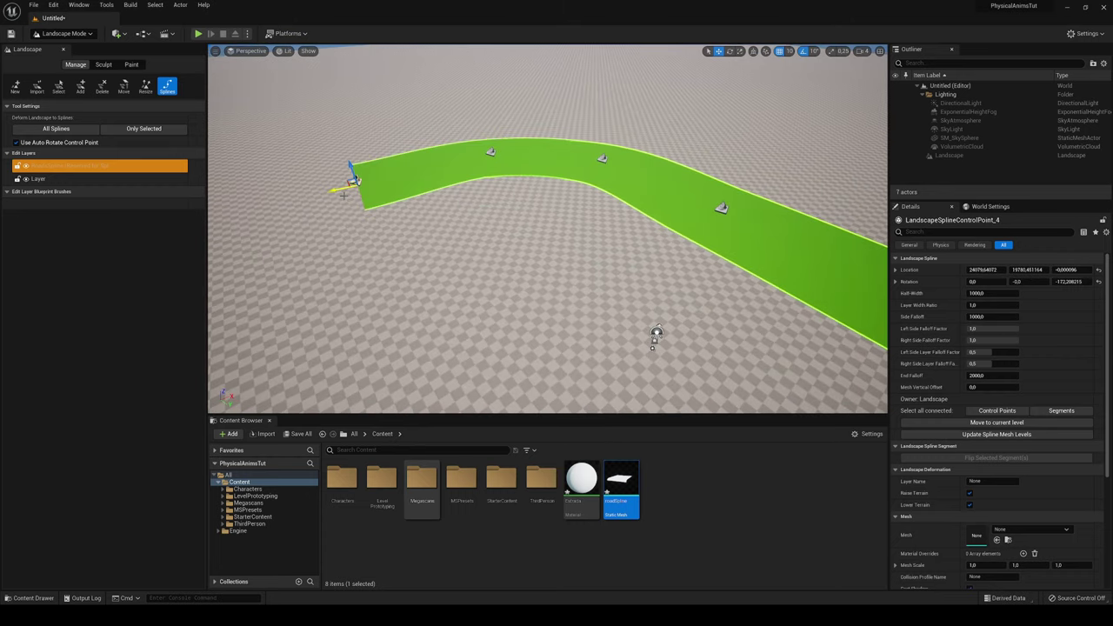
Step: Continue the spline with seven more control points, winding it through an S-shaped bend
left_click(286, 250, "ctrl")
left_click(348, 343, "ctrl")
right_click_drag(348, 343, 339, 367)
left_click(435, 374, "ctrl")
left_click(417, 381, "ctrl")
left_click(290, 331, "ctrl")
left_click(281, 218, "ctrl")
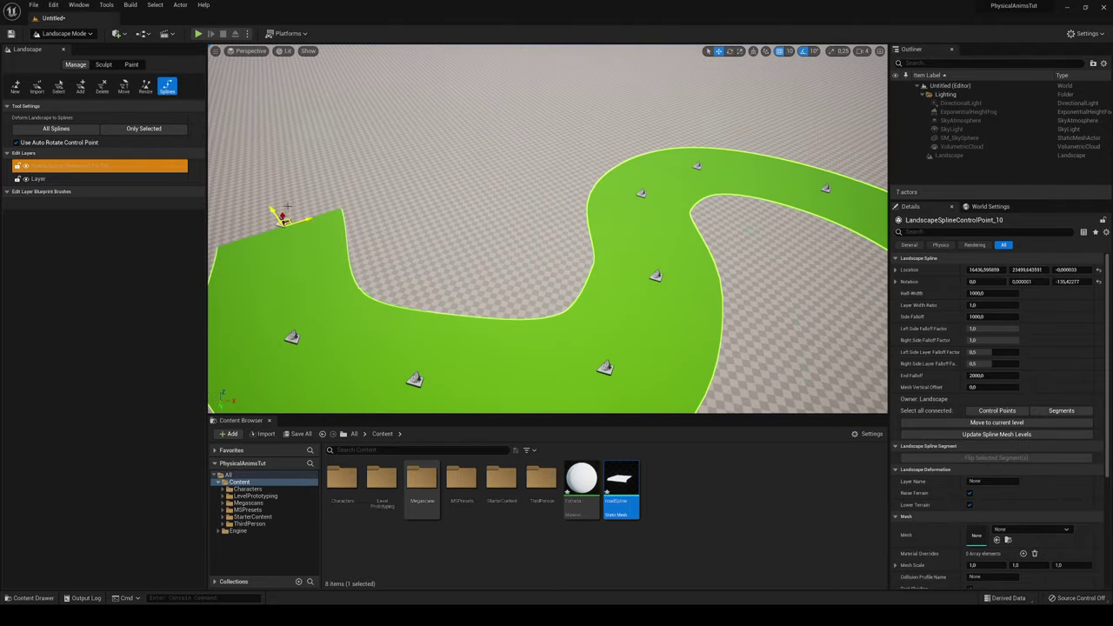
left_click(305, 150, "ctrl")
right_click_drag(306, 154, 365, 118)
right_click_drag(274, 126, 257, 128)
Step: Raise the control point in the middle of the wide near bend to a height of about 110
right_click_drag(692, 208, 622, 256)
left_click(570, 265)
key("f")
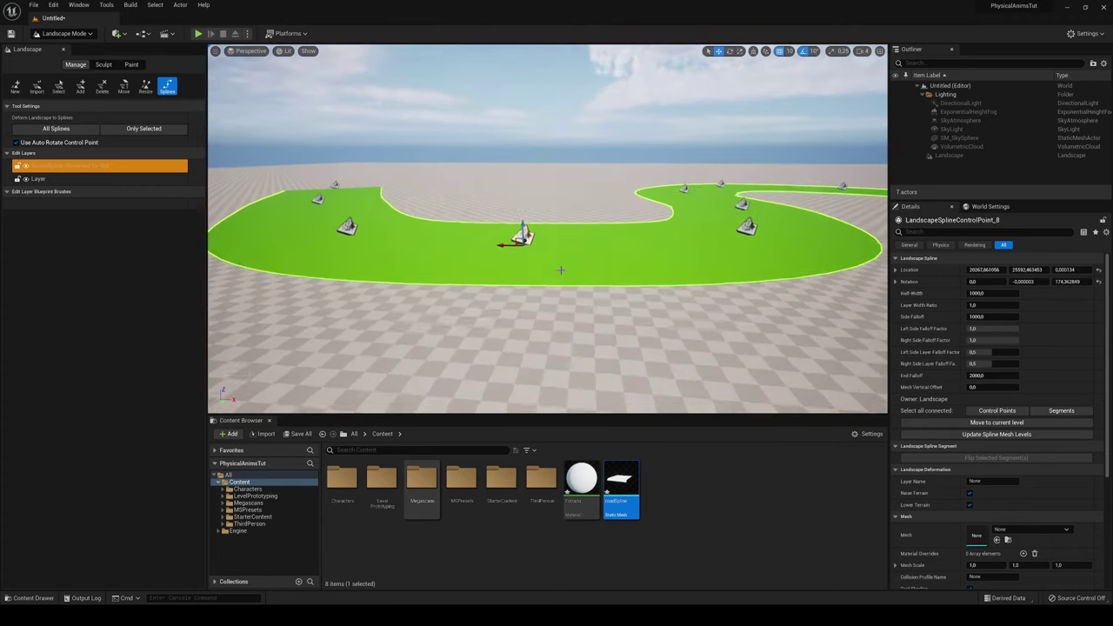
mouse_move(524, 224)
left_mouse_down()
mouse_move(524, 192)
mouse_move(523, 207)
left_mouse_up()
right_click_drag(524, 207, 461, 199)
key("w")
mouse_move(664, 159)
left_mouse_down()
mouse_move(670, 138)
mouse_move(667, 160)
left_mouse_up()
right_click_drag(667, 160, 762, 217)
key("e")
key("a")
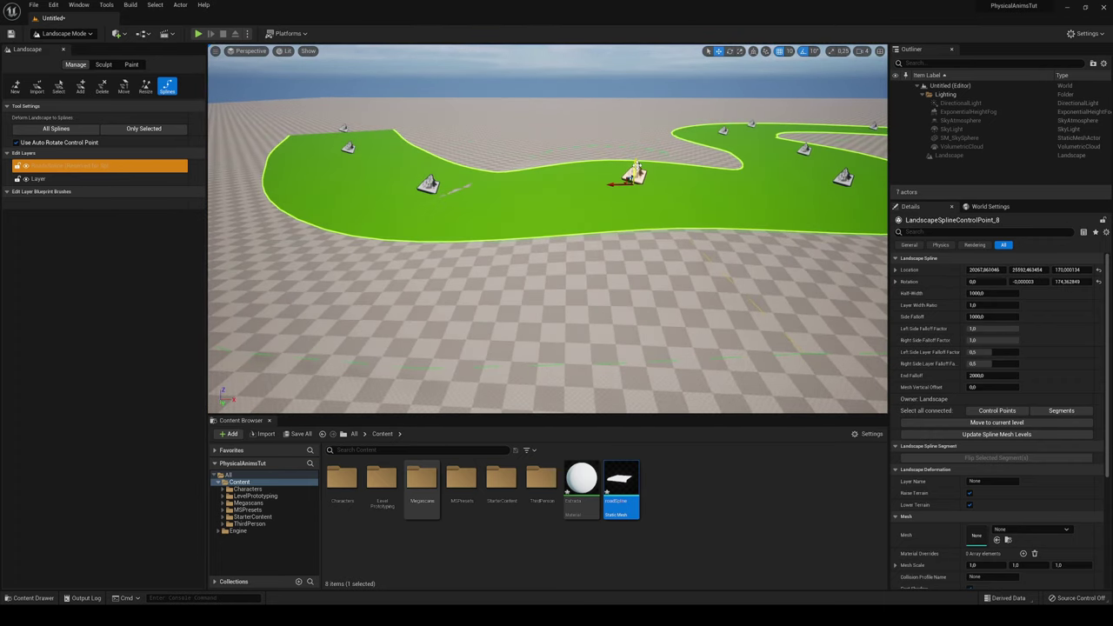
left_click_drag(635, 171, 635, 177)
right_click_drag(634, 179, 774, 153)
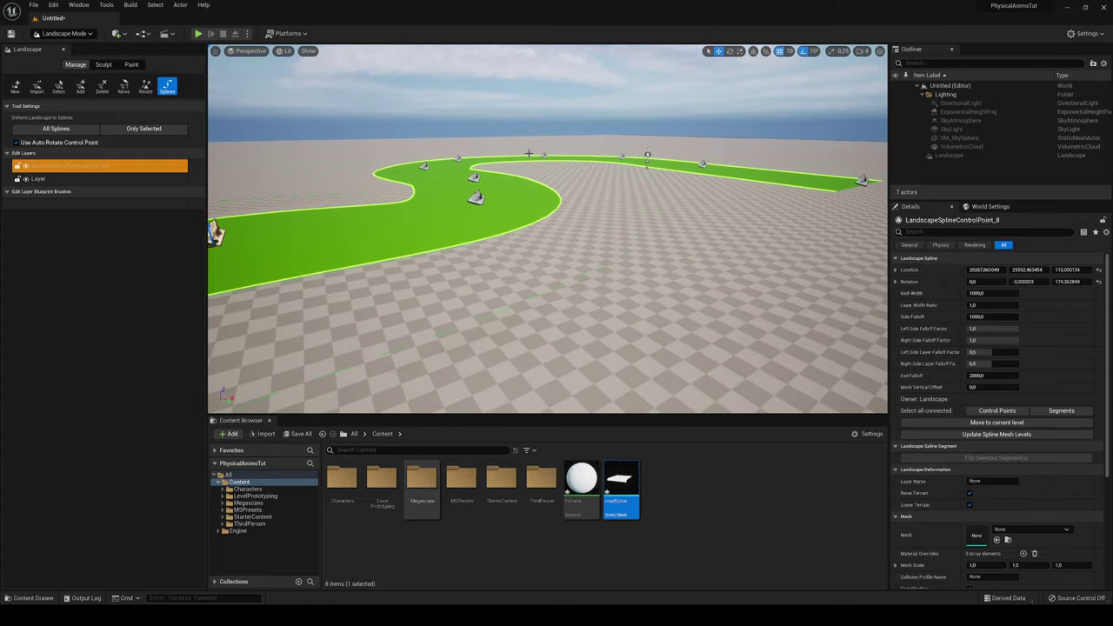
Step: Raise further control points along the far bend and straight so the road's height varies
left_click(455, 158)
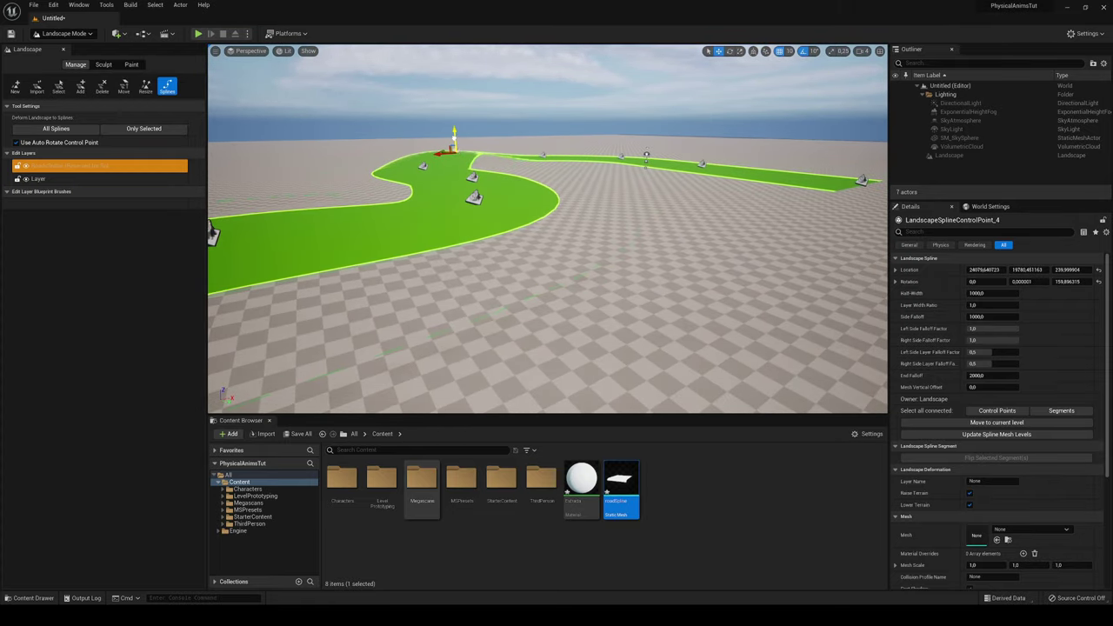
left_click(541, 154)
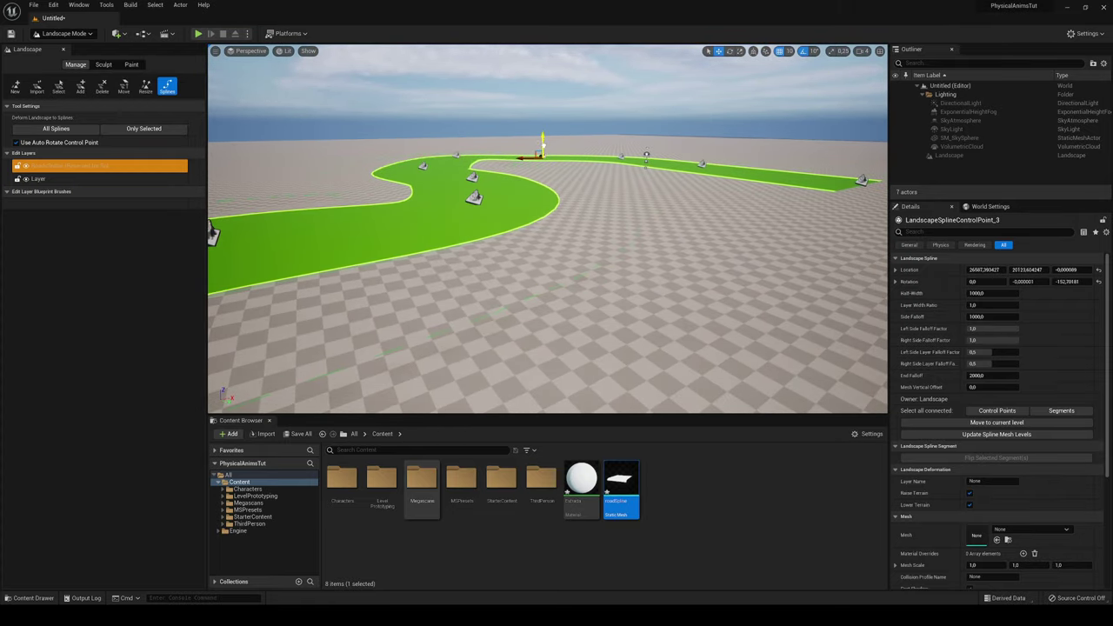
left_click_drag(542, 142, 542, 133)
left_click(703, 162)
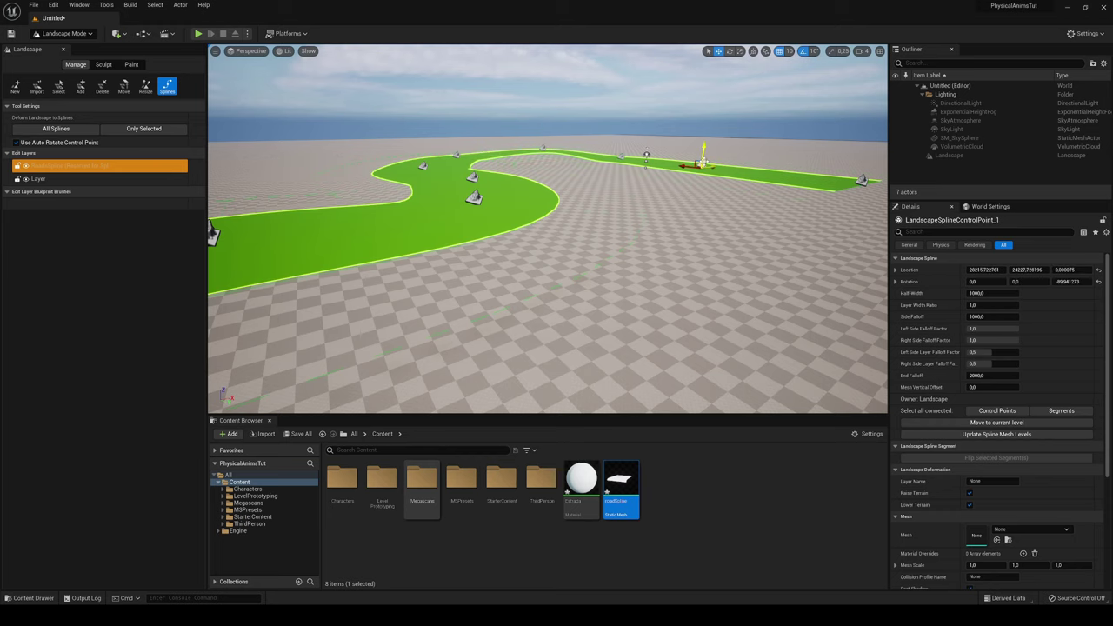
right_click_drag(548, 229, 530, 256)
right_click_drag(705, 171, 649, 232)
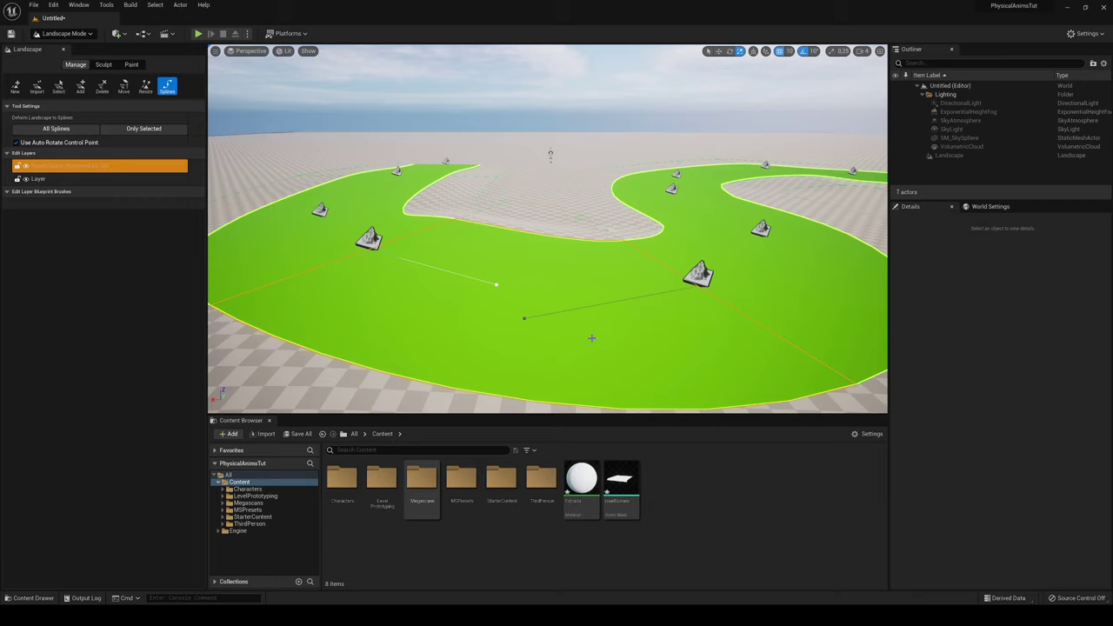
Step: Select all connected segments of the landscape spline
left_click(621, 487)
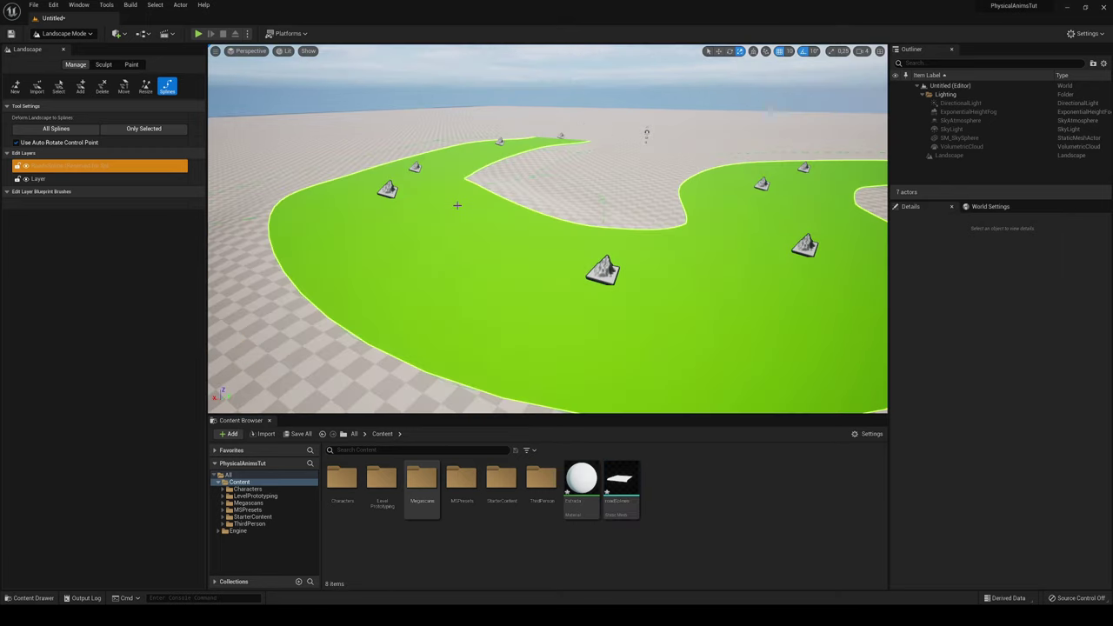
left_click(458, 205)
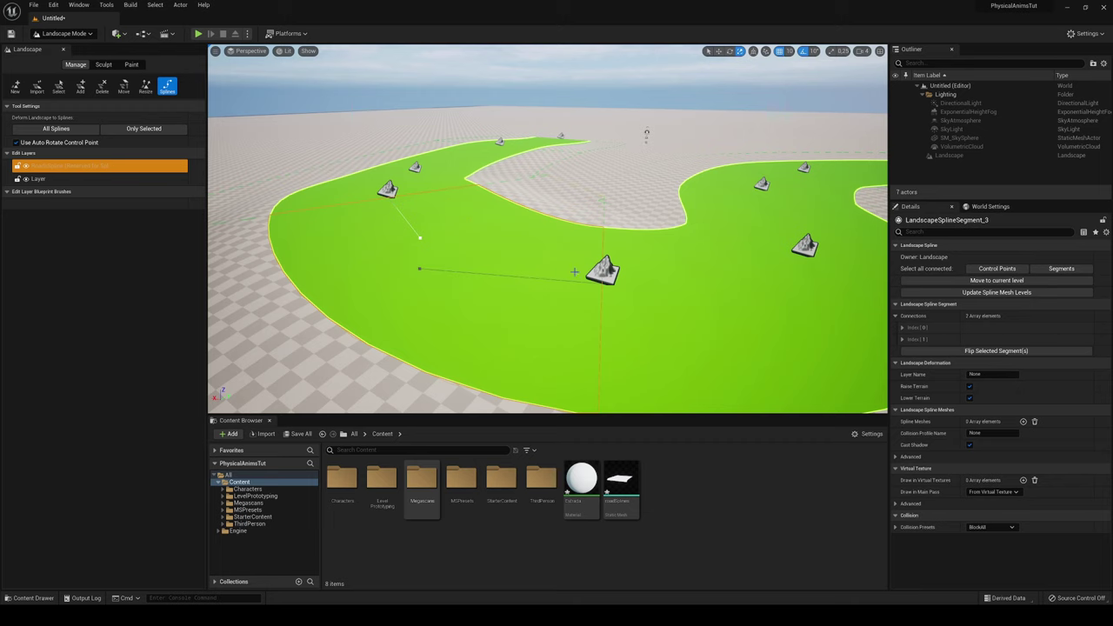
left_click(753, 296, "ctrl")
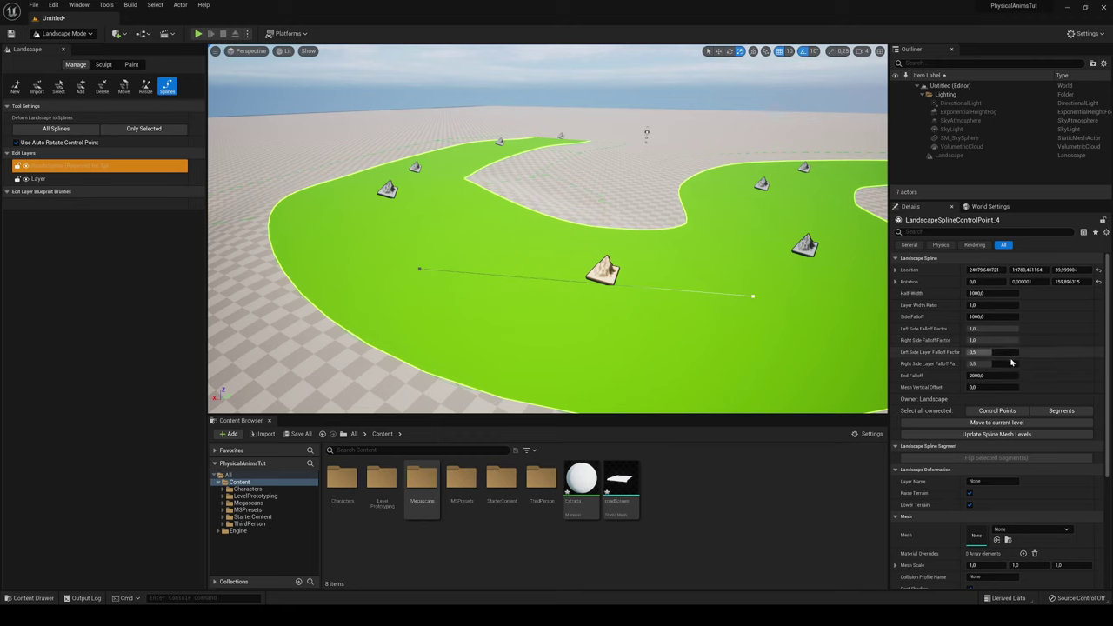
left_click(1062, 411)
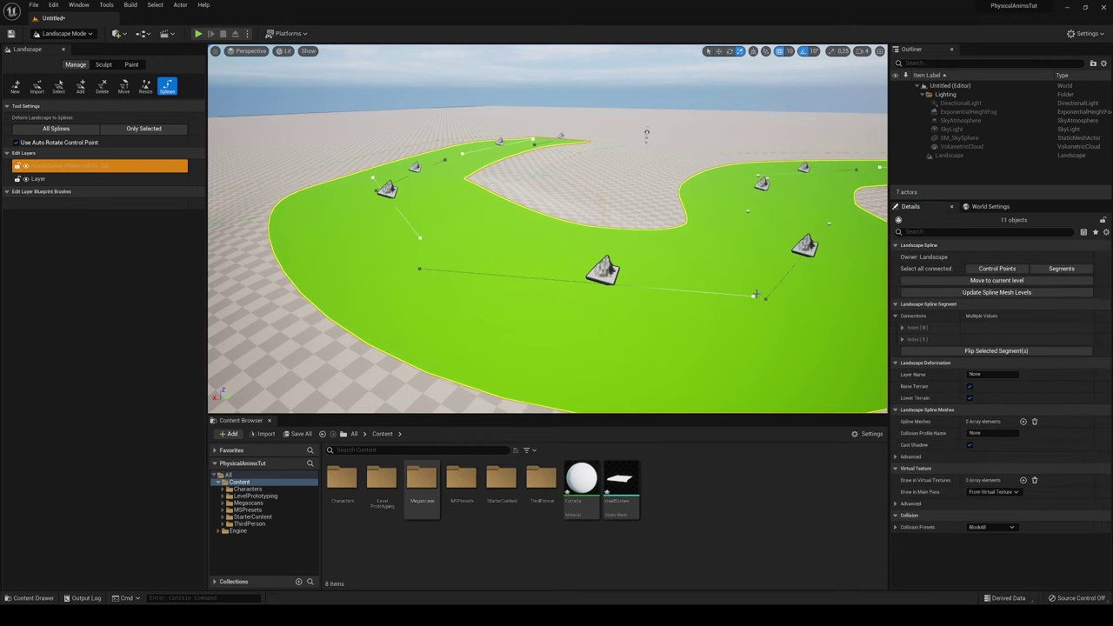
key("s")
right_click_drag(776, 291, 861, 291)
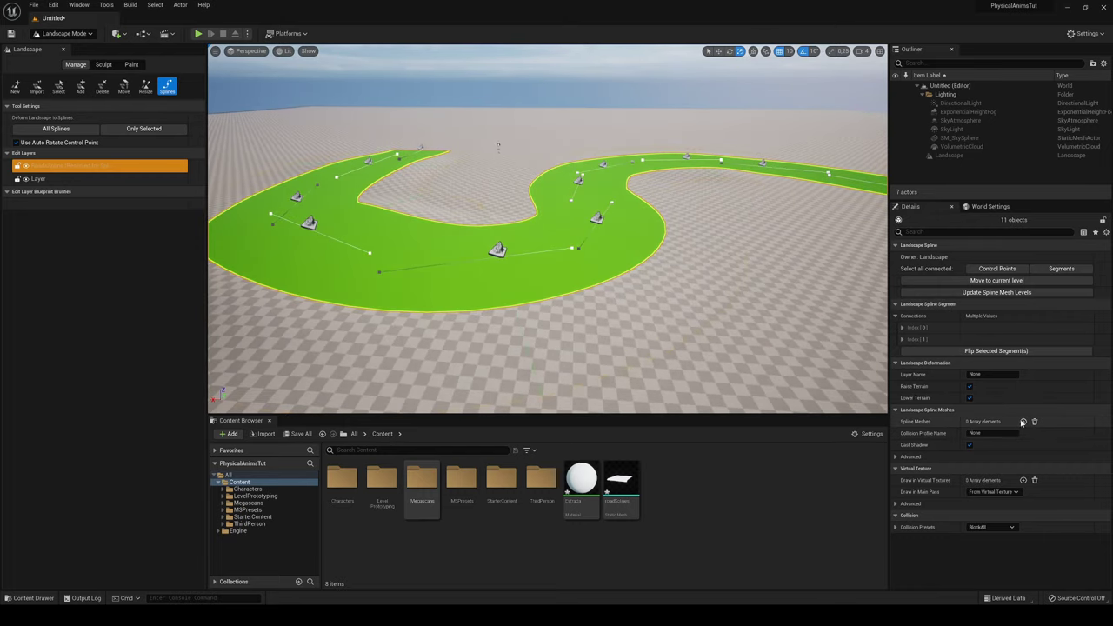
Step: Add one Spline Meshes entry to the selected segments and assign the roadSplines mesh to it
left_click(1023, 422)
left_click(903, 433)
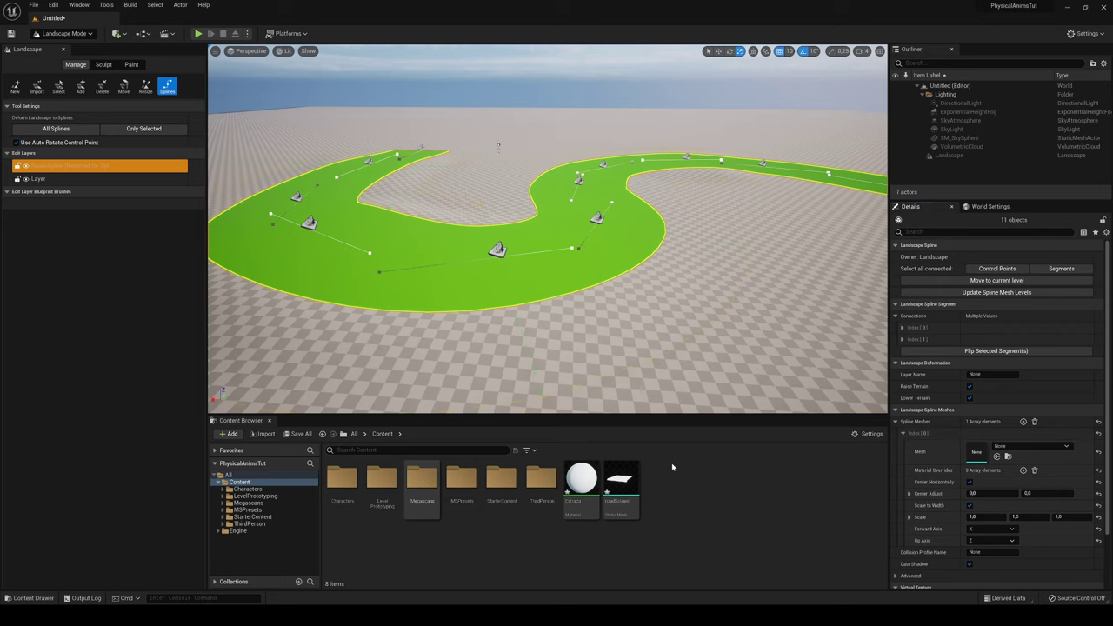
left_click_drag(621, 483, 981, 452)
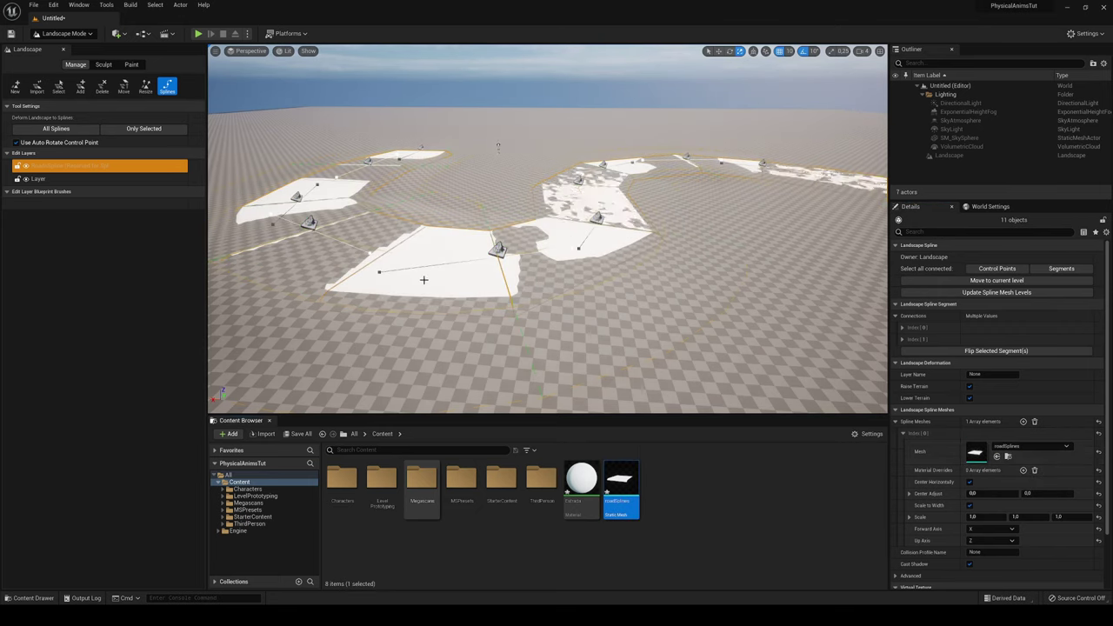
right_click_drag(424, 280, 296, 301)
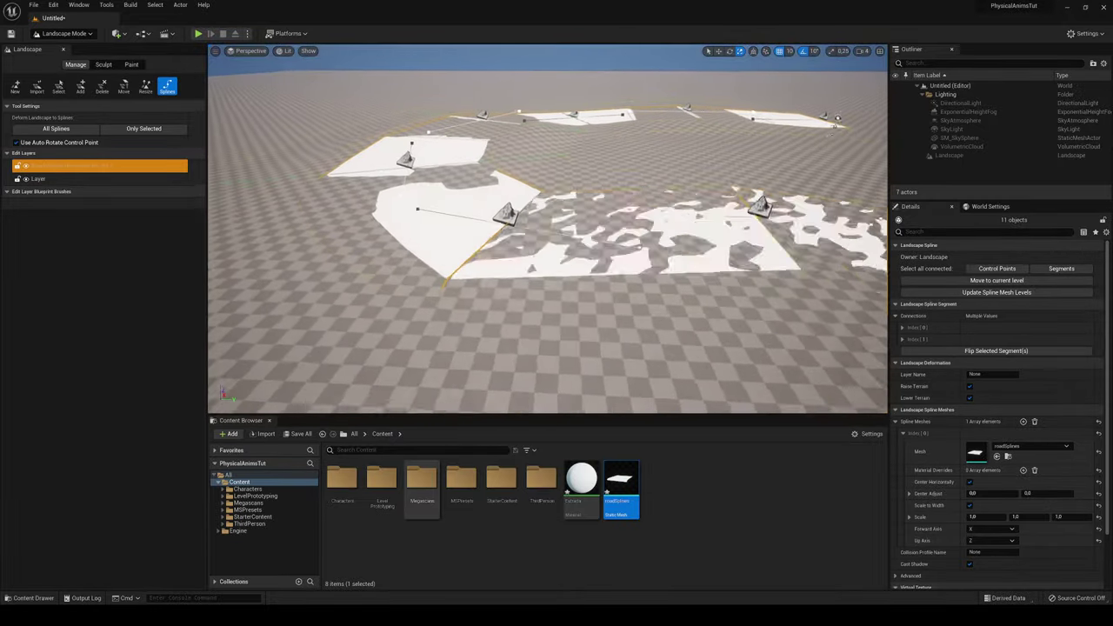
right_click_drag(466, 202, 465, 202)
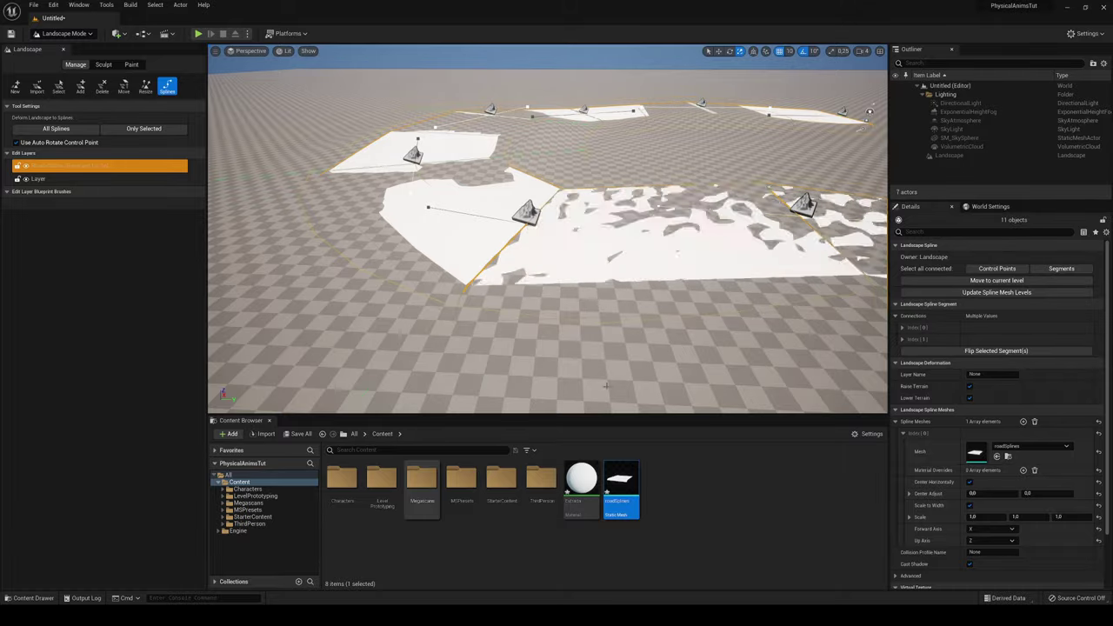
Step: Set the spline mesh's Center Adjust Y value to 10
left_click(1045, 494)
type("1")
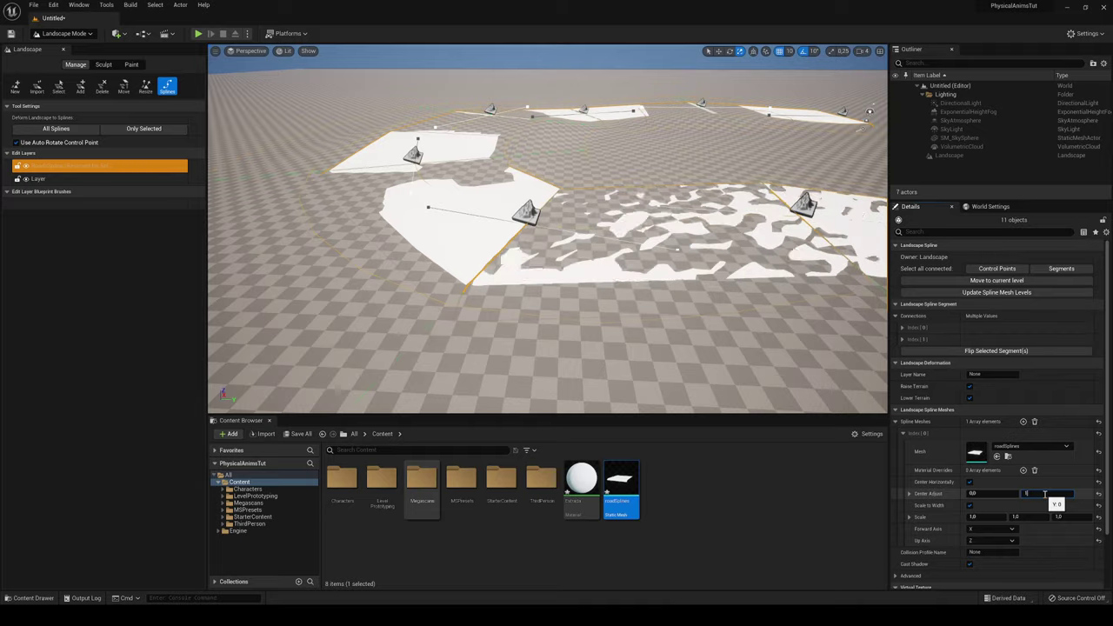
type("0")
key("Return")
right_click_drag(615, 321, 762, 314)
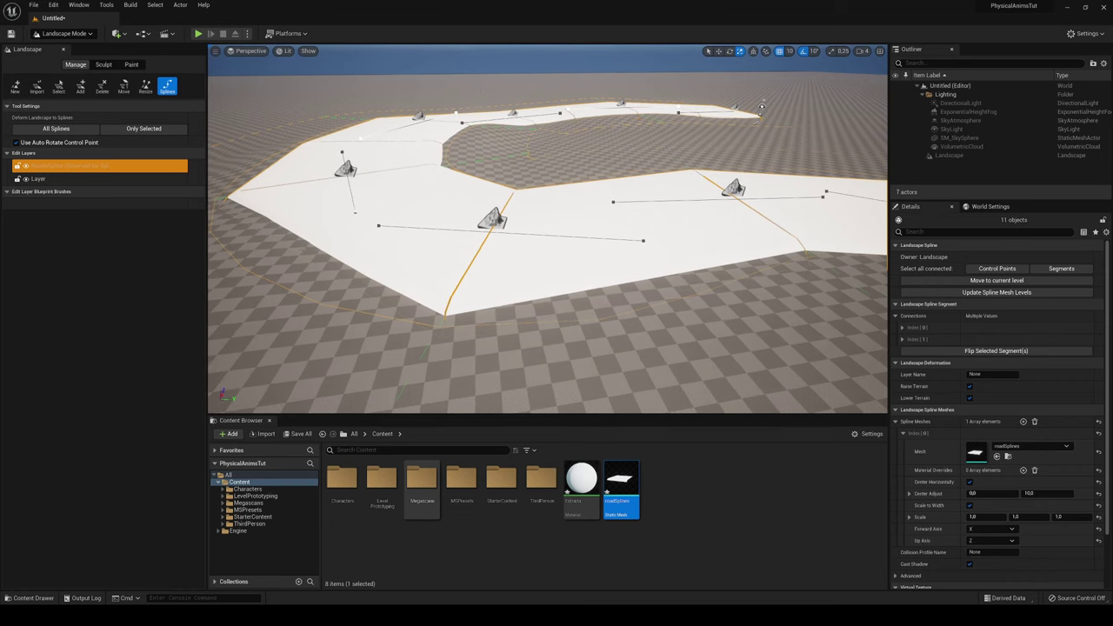
Step: Set the spline mesh's X scale to 0,3 and inspect the smoothed road along its bends
left_click(988, 517)
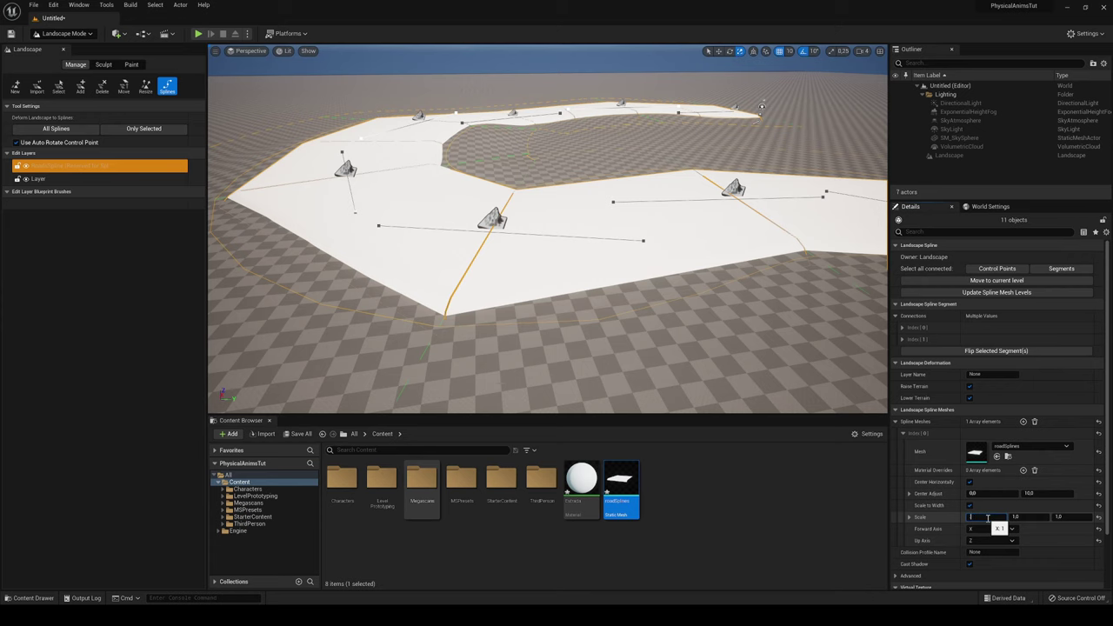
type("0,3")
key("Return")
right_click_drag(803, 310, 833, 333)
left_click(546, 255)
right_click_drag(546, 255, 426, 265)
right_click_drag(613, 253, 609, 243)
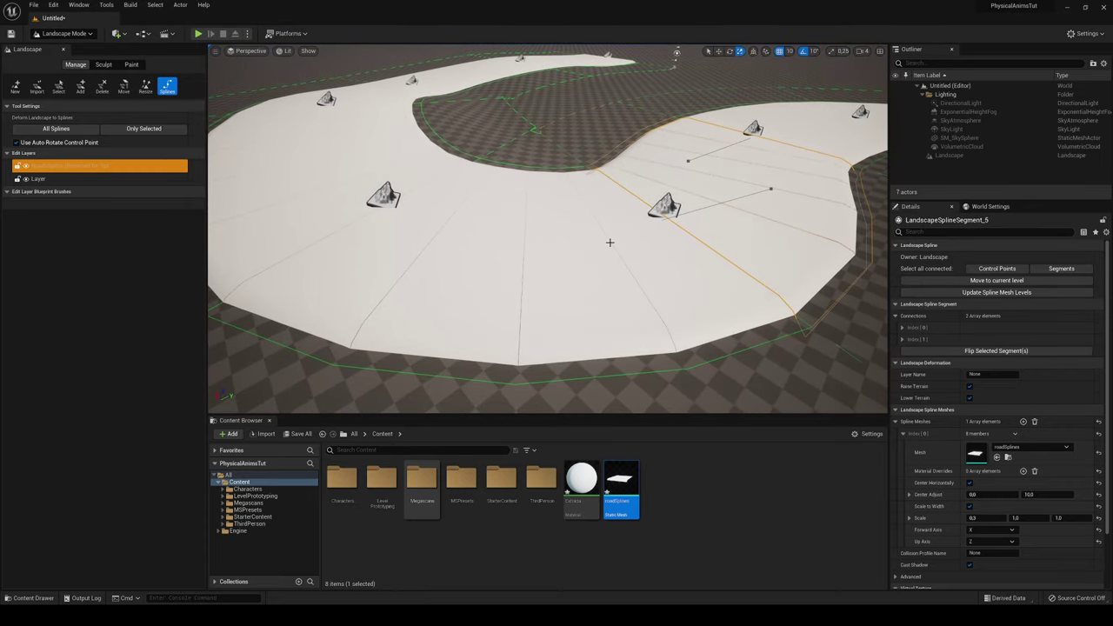
right_click_drag(556, 244, 557, 206)
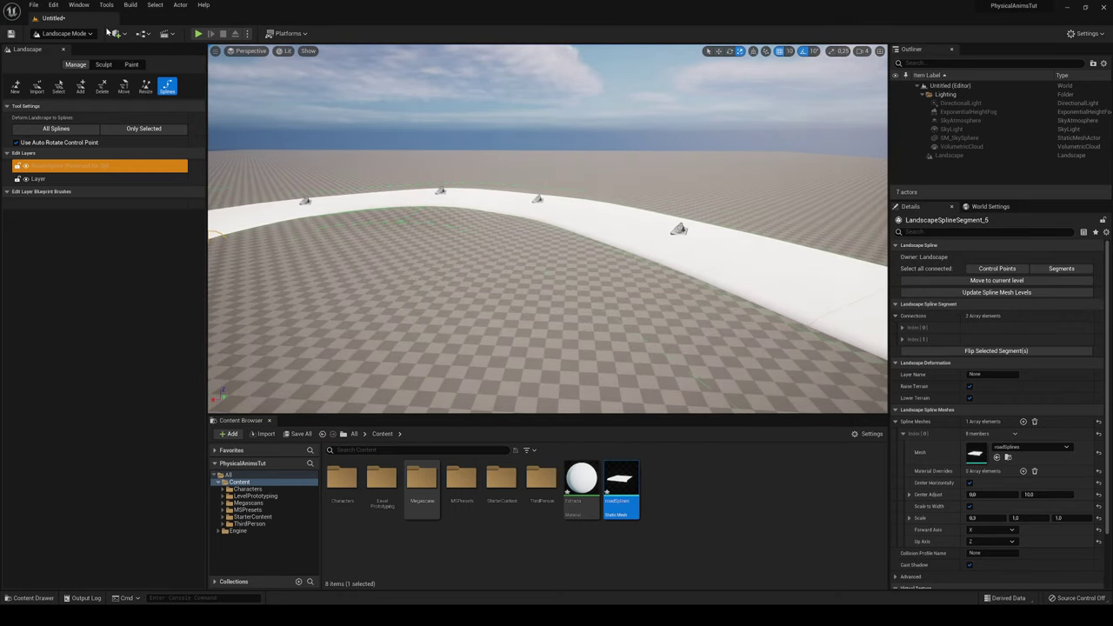
Step: Open Quixel Bridge and search its assets for "american road"
left_click(79, 4)
left_click(96, 220)
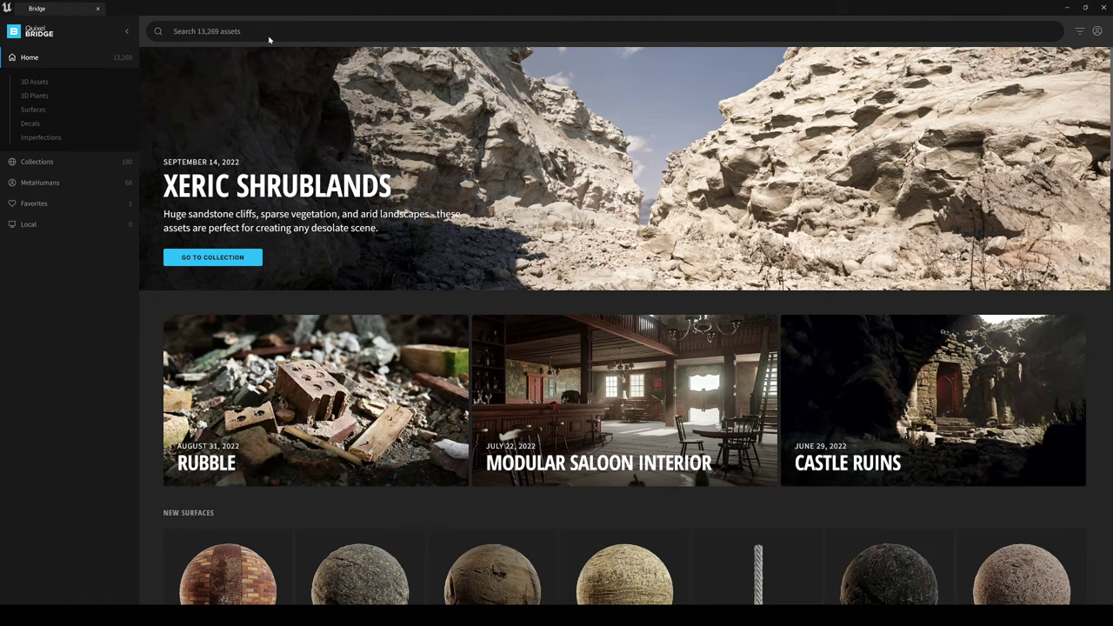
left_click(216, 33)
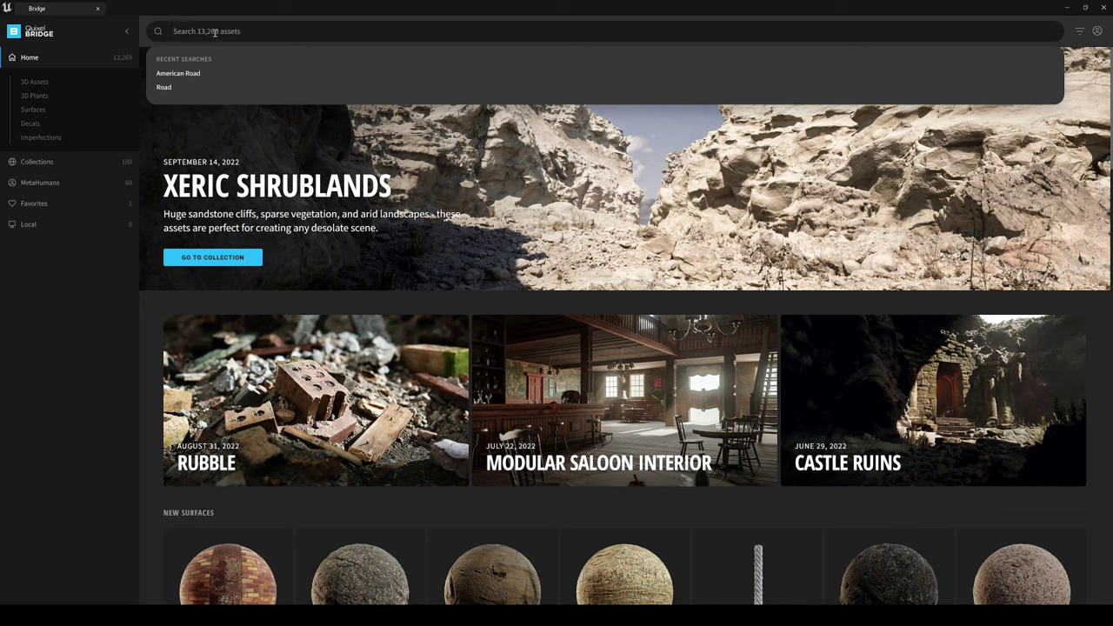
type("erican")
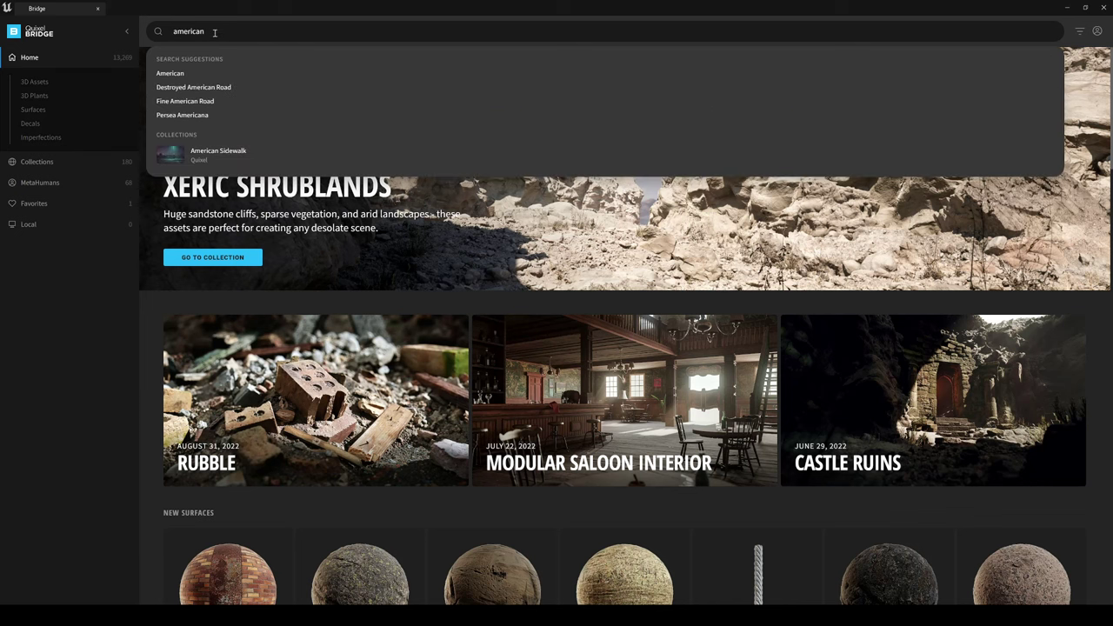
type(" road")
key("Return")
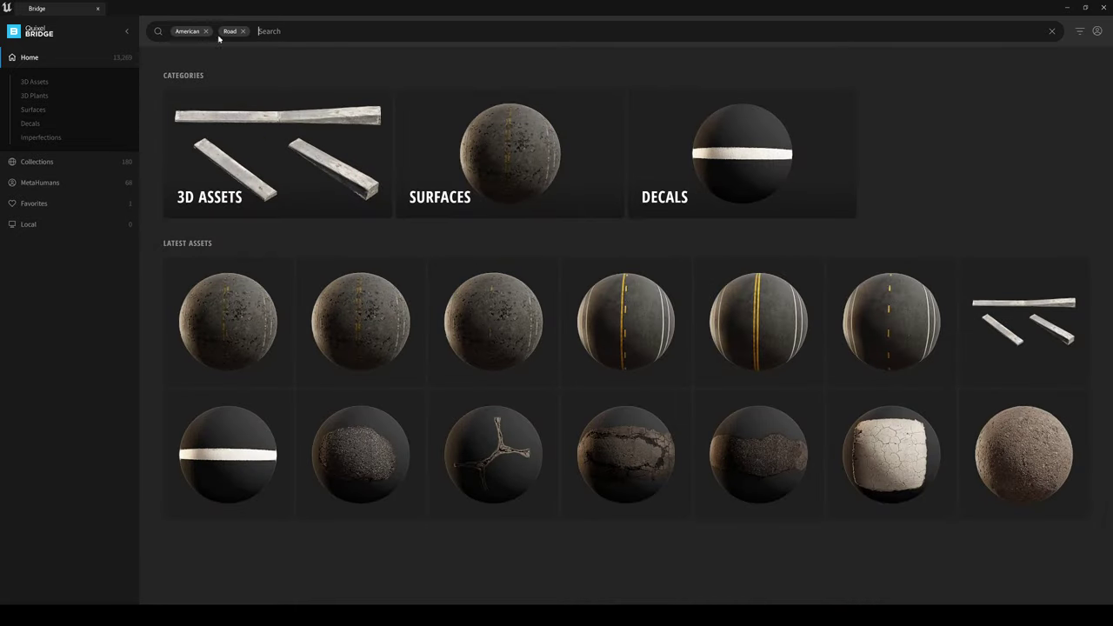
Step: Choose the Fine American Road surface with the solid and dashed yellow lines, and select its material instance in the Megascans Surfaces folder
left_click(606, 371)
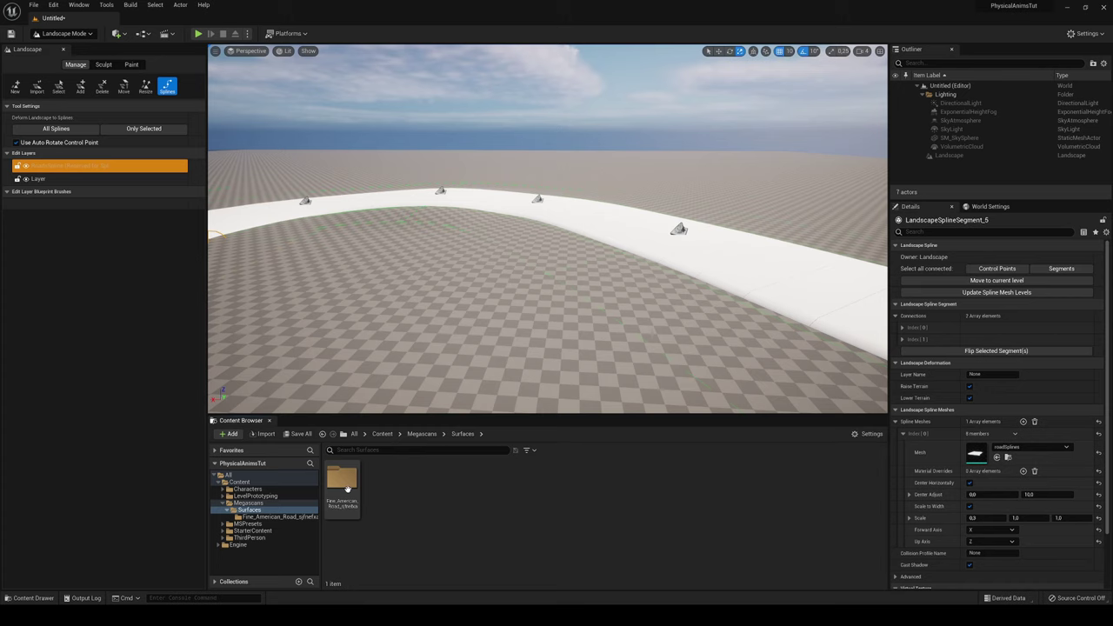
double_click(346, 490)
left_click(347, 492)
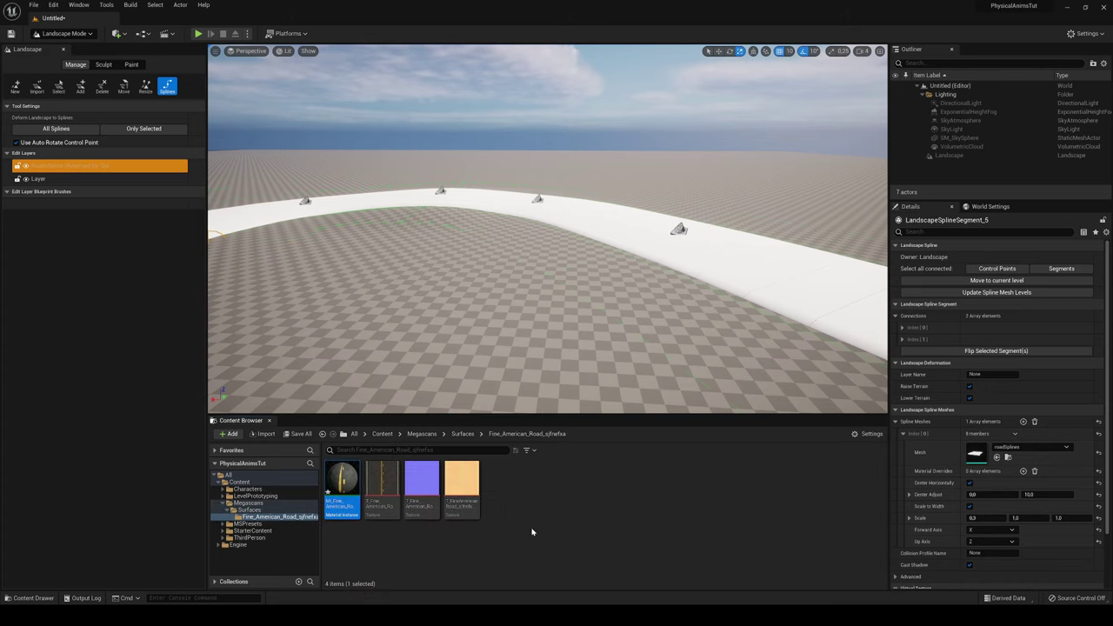
Step: Assign the Fine American Road material instance to the roadSplines mesh's material slot, then save and close the mesh
double_click(976, 454)
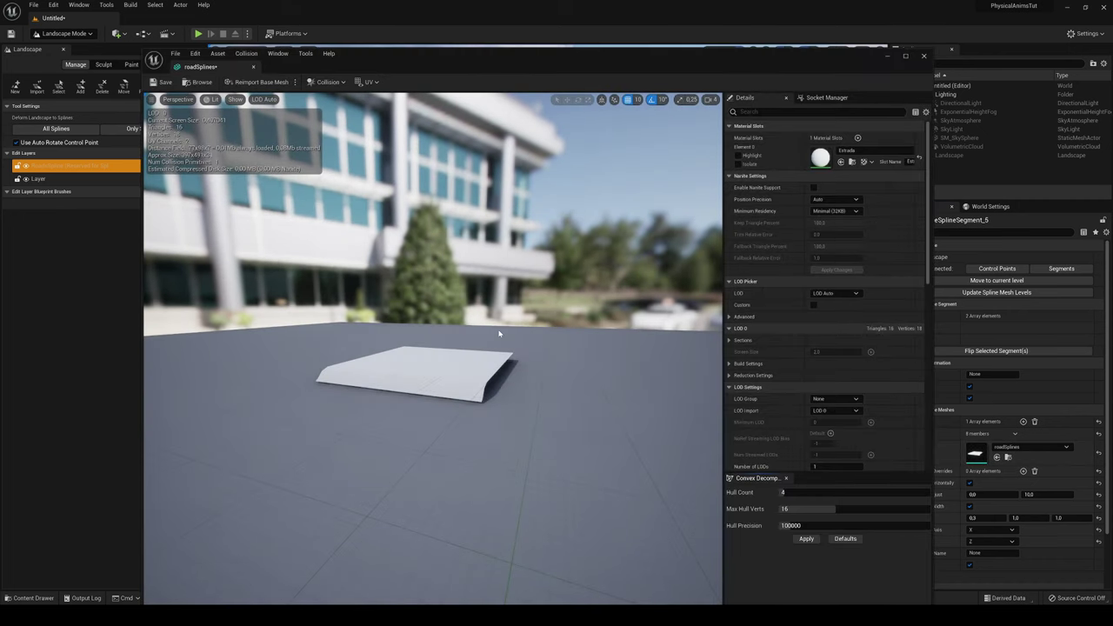
left_click(878, 151)
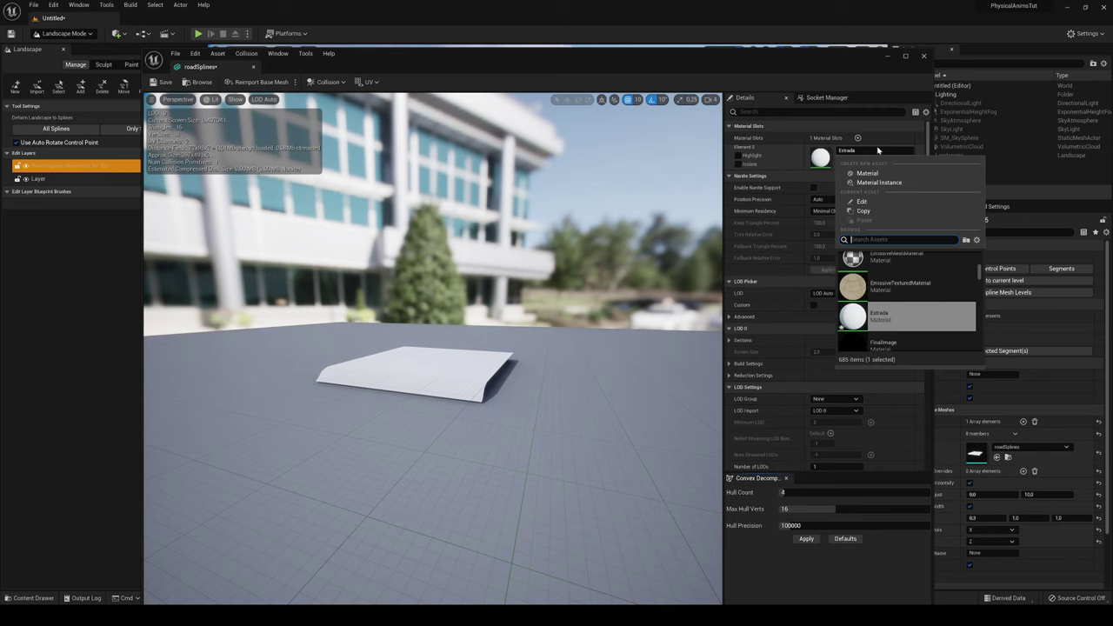
type("road")
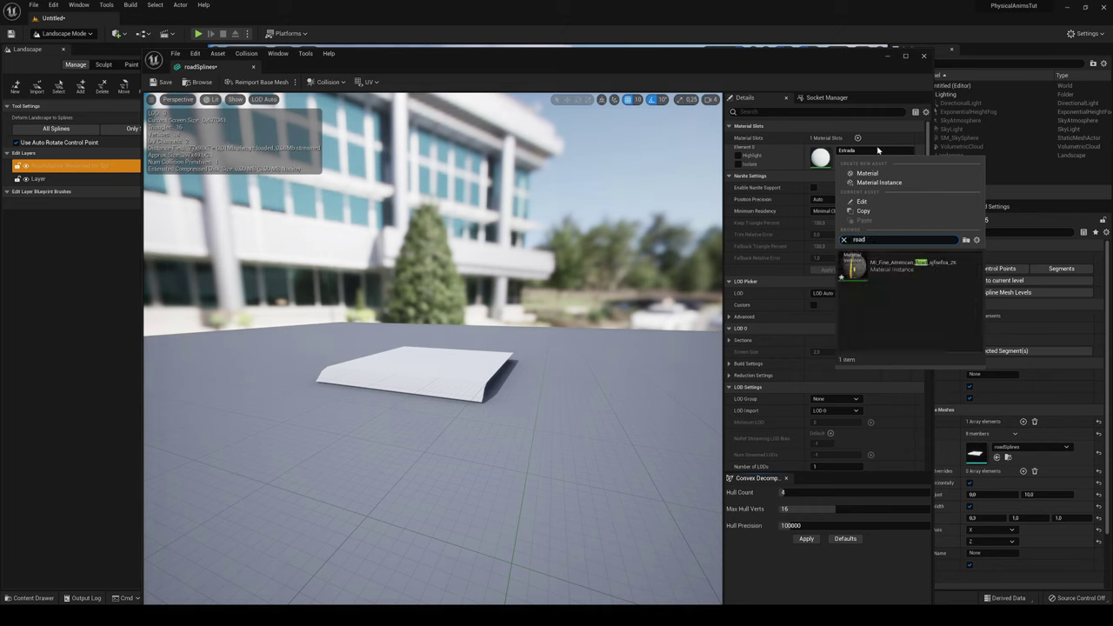
left_click(906, 279)
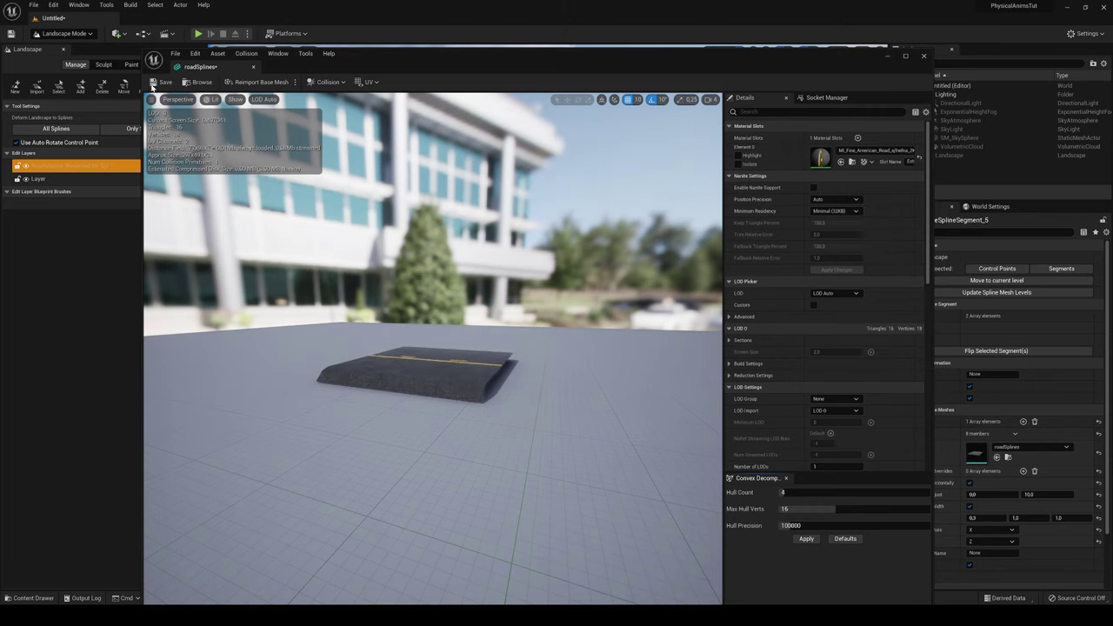
left_click(155, 84)
left_click(253, 67)
Step: Switch from Landscape to Selection mode and play the level, running the character along the textured road's curve
key("d")
mouse_move(449, 303)
right_mouse_down()
mouse_move(461, 306)
mouse_move(383, 323)
mouse_move(449, 303)
right_mouse_up()
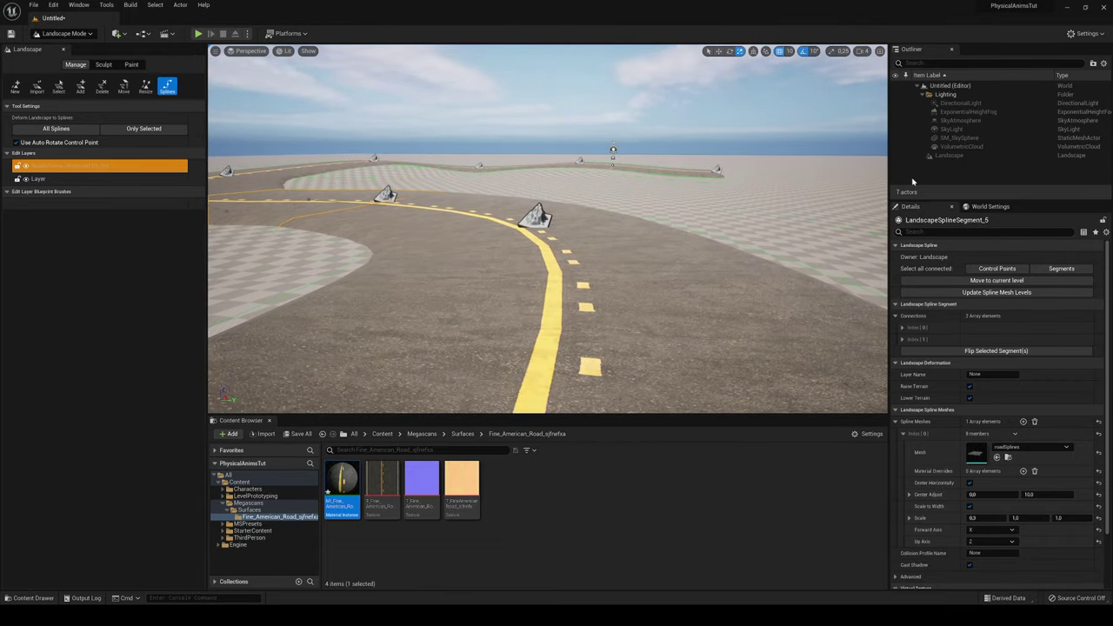
left_click(63, 33)
left_click(54, 46)
right_click_drag(262, 110, 262, 110)
key("alt+p")
key("w")
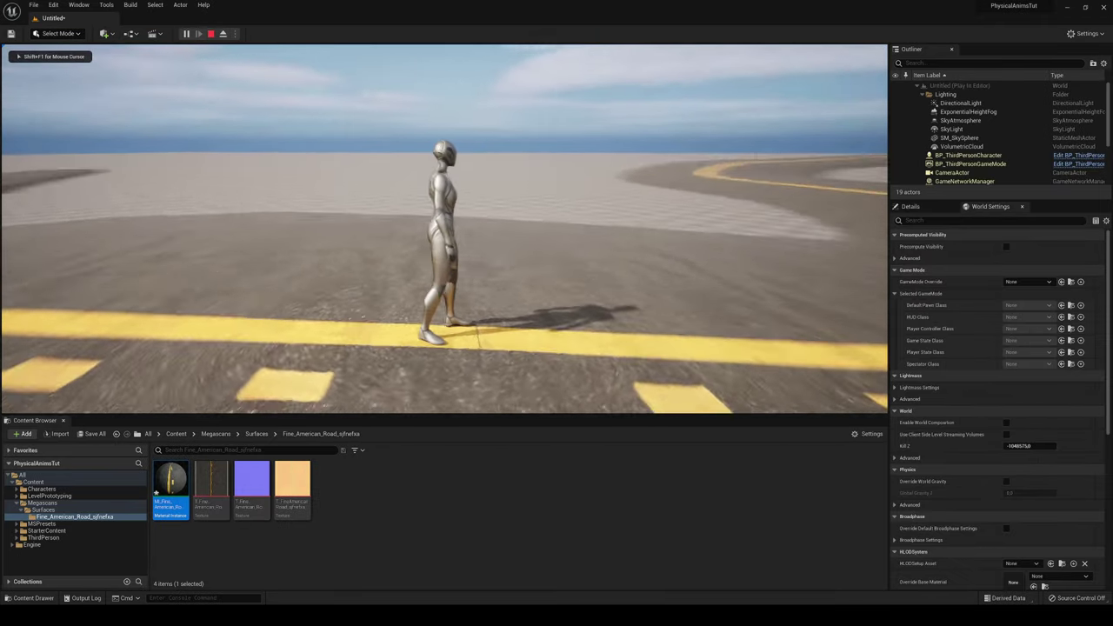
key("a")
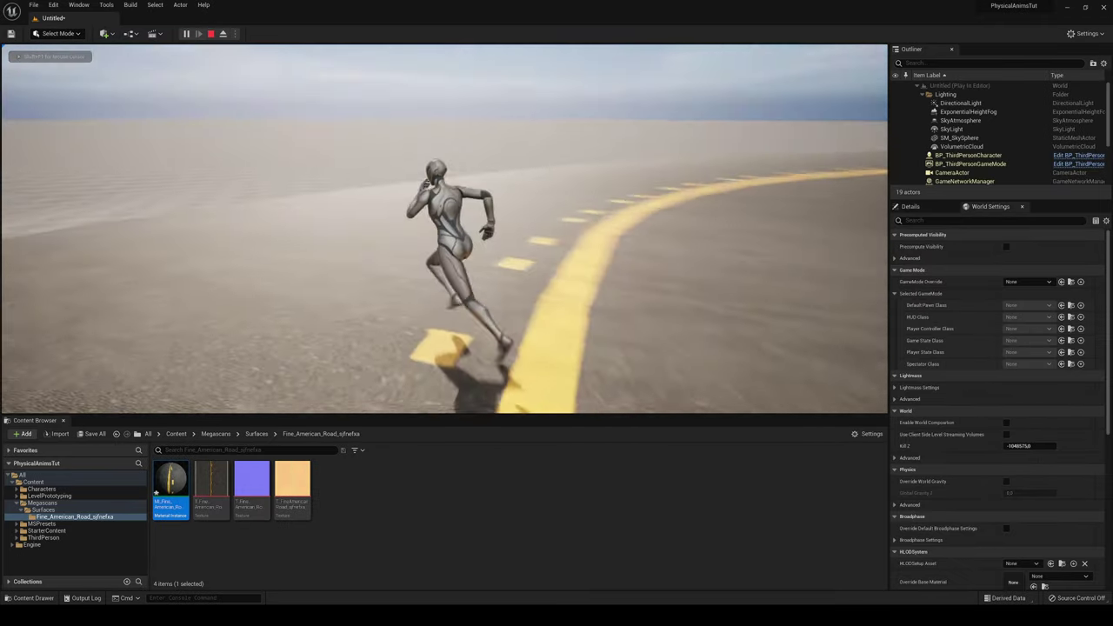